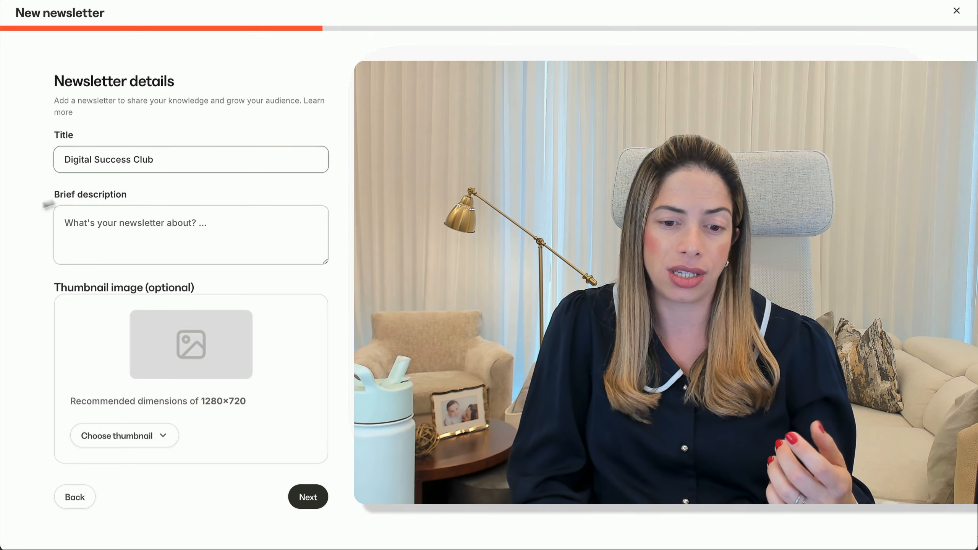
# Describe the newsletter as strategies and tools for business growth with training and templates for Digital Success Club members, and use the recent logo image as thumbnail.
pyautogui.click(81, 227)
pyautogui.write('Stay ahead in your digital journey with strategies and tools designed to boost your business growth. Each post covers key topics like lead magnets, email marketing, and evergreen funnels, with training and templates for Digital Success Club members.')
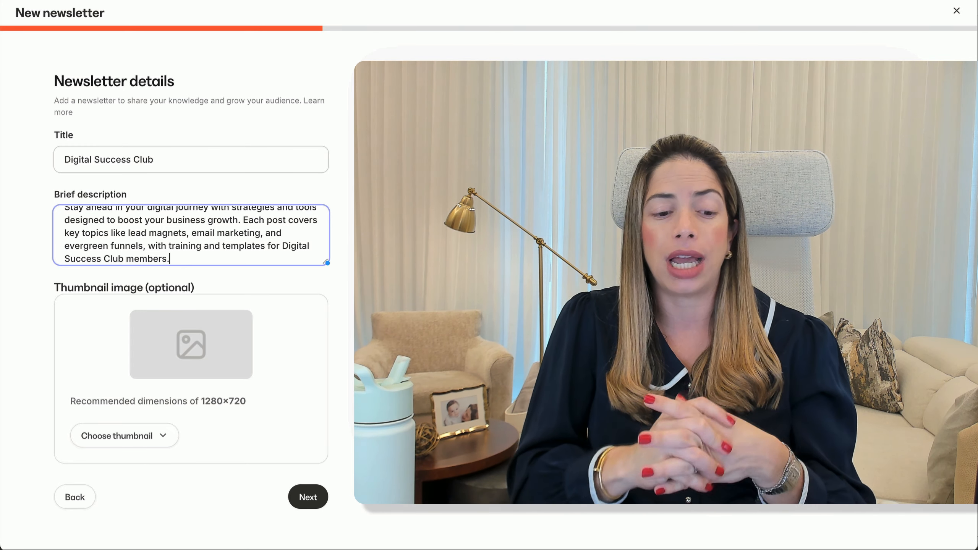
pyautogui.click(161, 433)
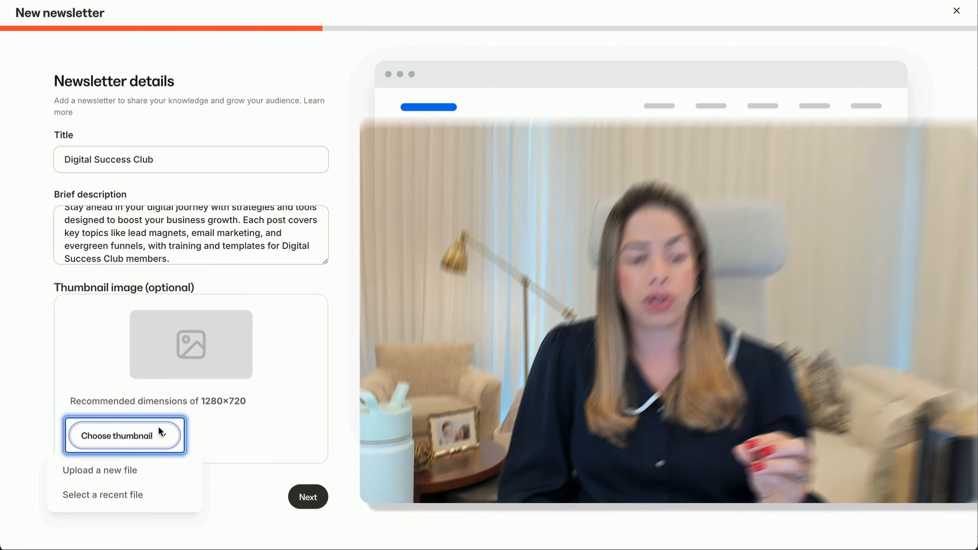
pyautogui.click(137, 495)
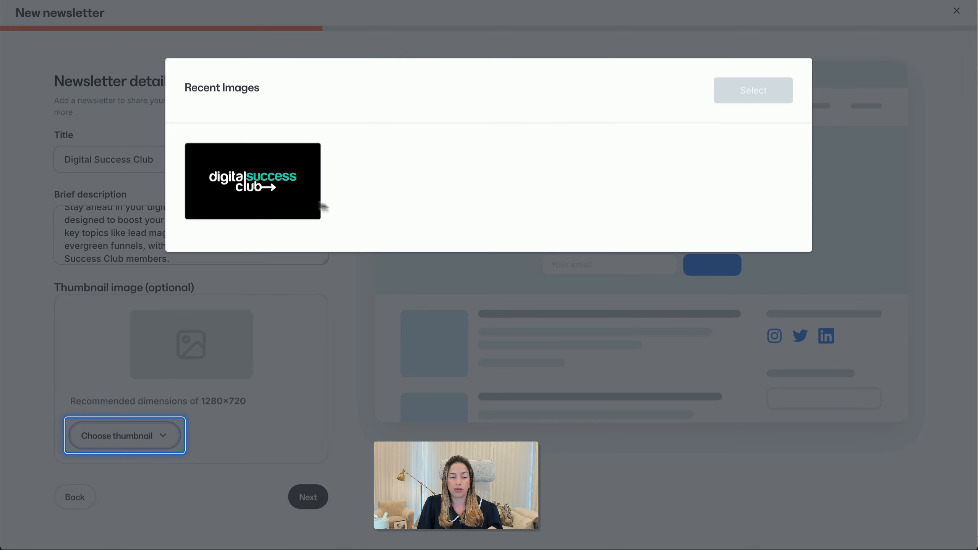
pyautogui.click(320, 203)
pyautogui.click(743, 90)
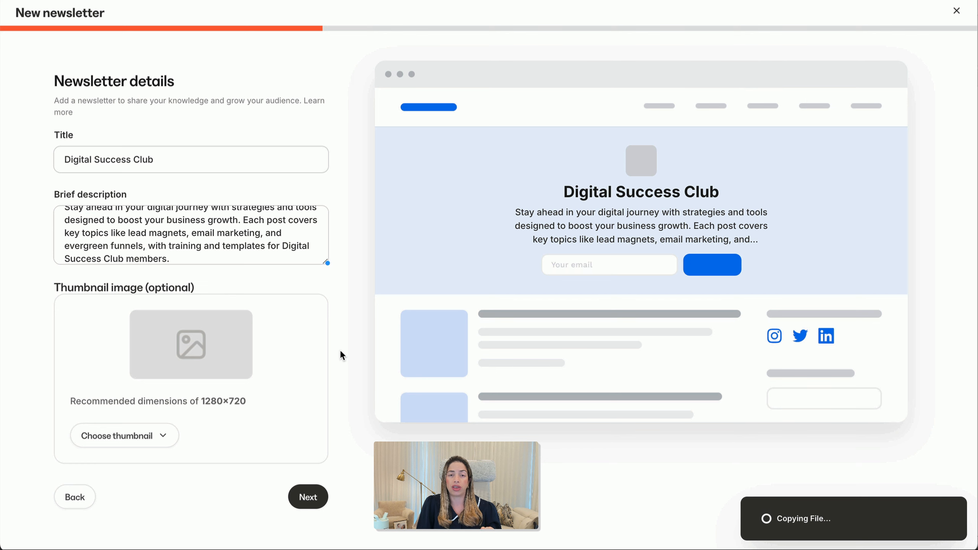
# Create the newsletter without offering a paid tier and continue to viewing the product.
pyautogui.click(310, 501)
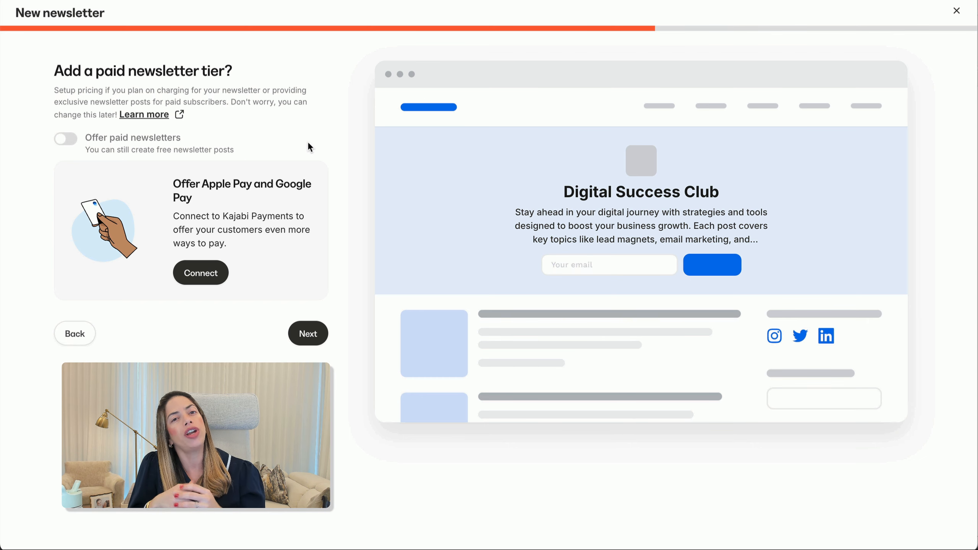
pyautogui.click(315, 335)
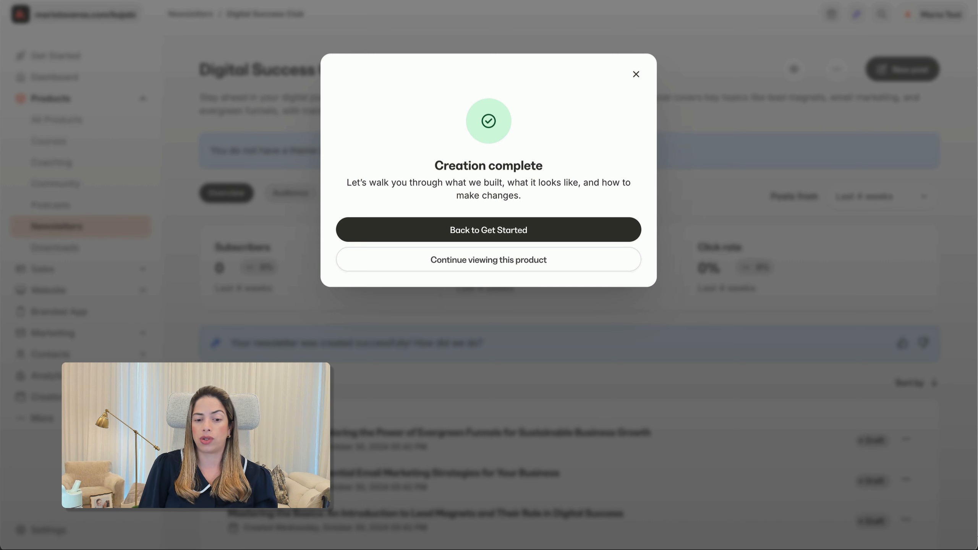
pyautogui.click(502, 265)
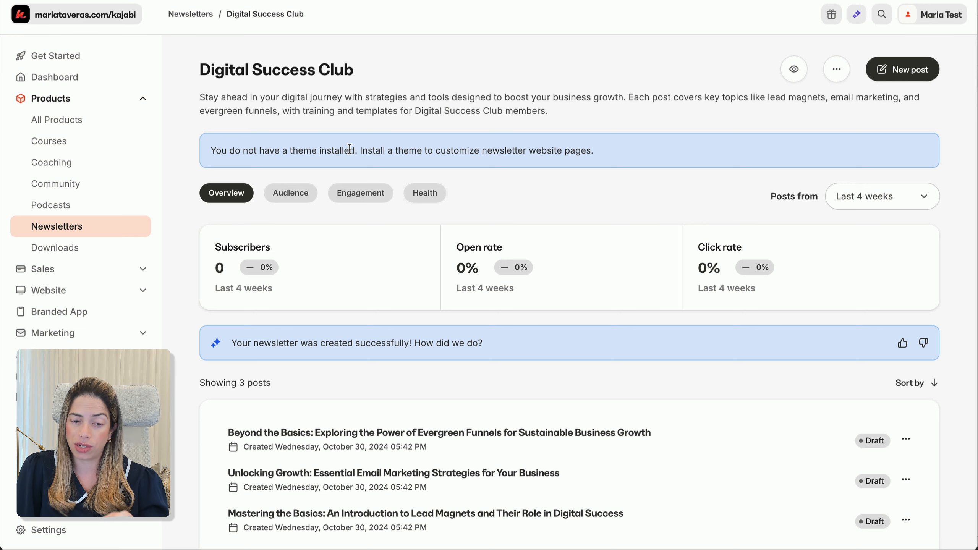
# Review the newsletter's audience, engagement and health statistics, and return to the overview.
pyautogui.click(118, 293)
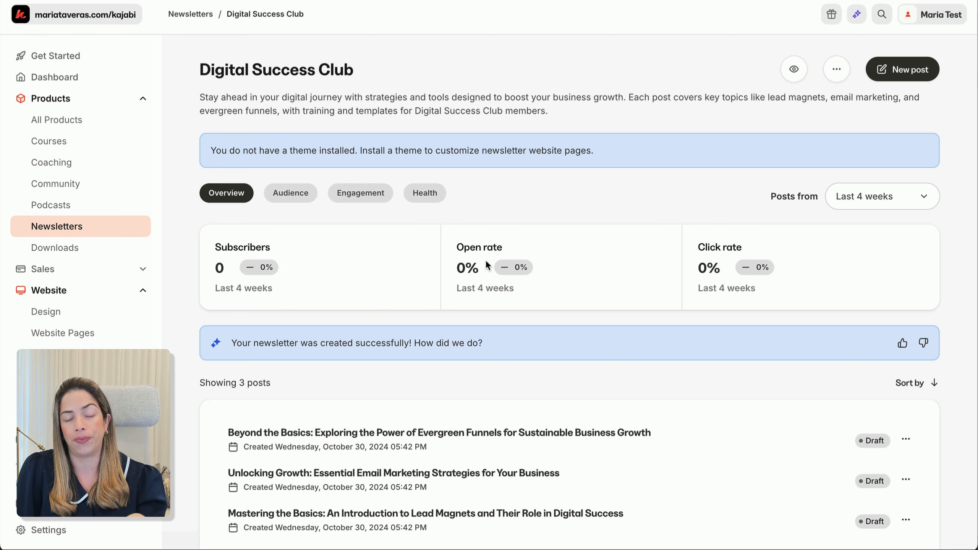
pyautogui.scroll(-2, 486, 265)
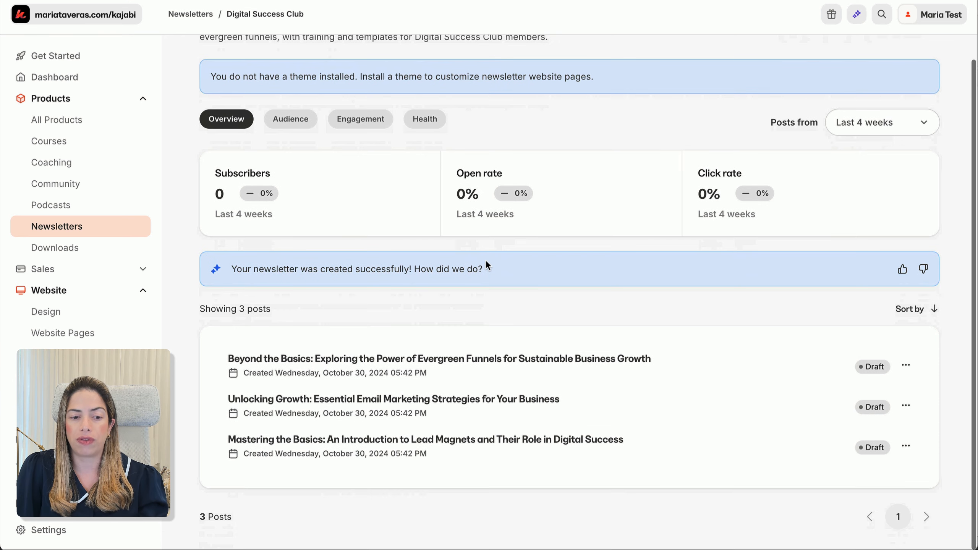
pyautogui.click(291, 122)
pyautogui.click(359, 125)
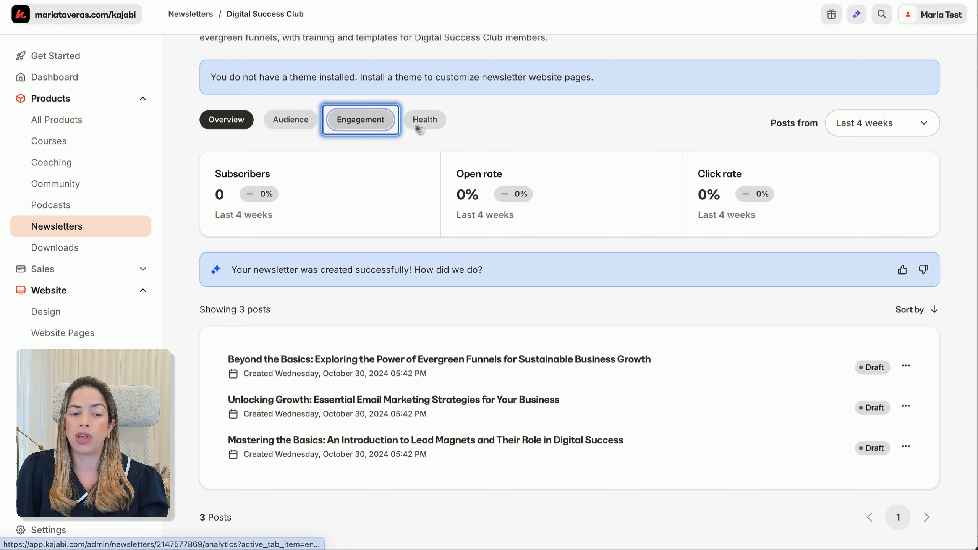
pyautogui.click(420, 123)
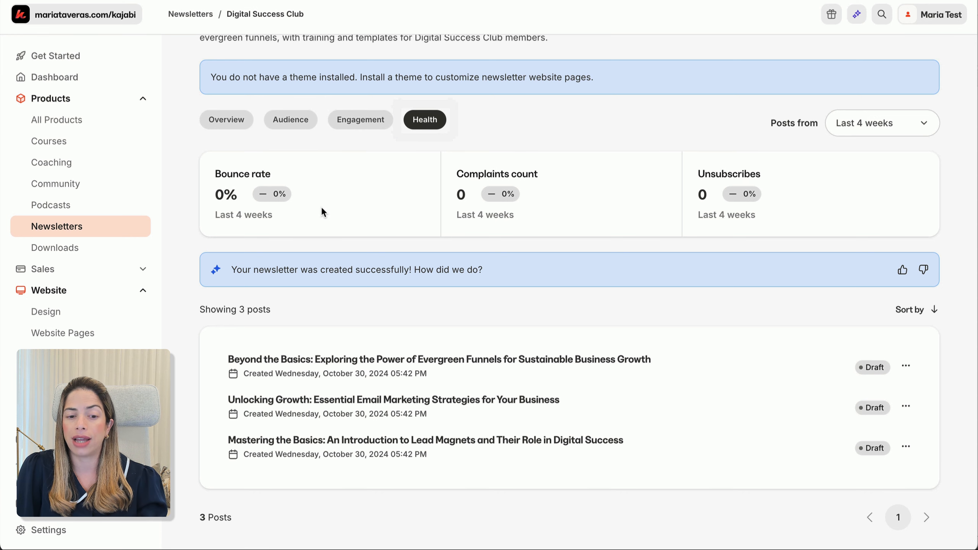
pyautogui.click(236, 123)
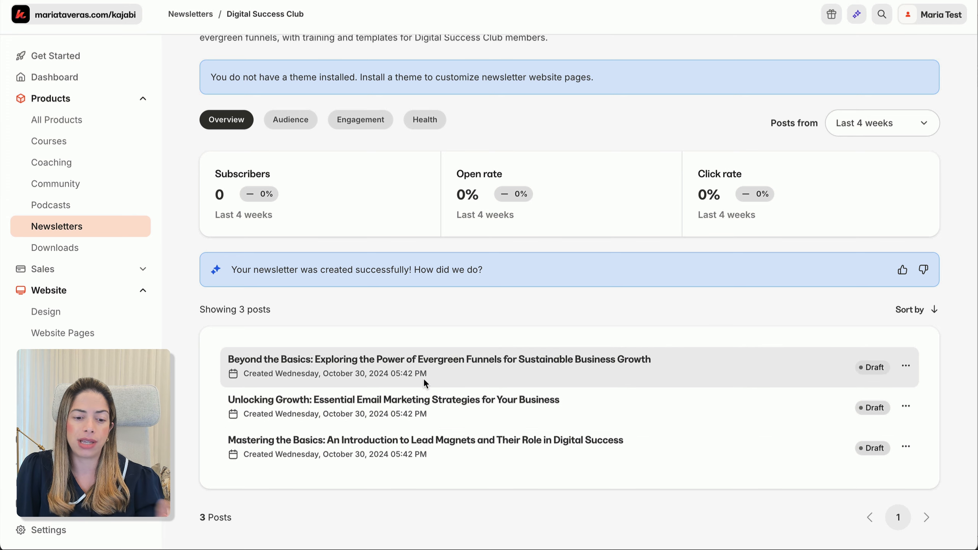
pyautogui.scroll(3, 423, 378)
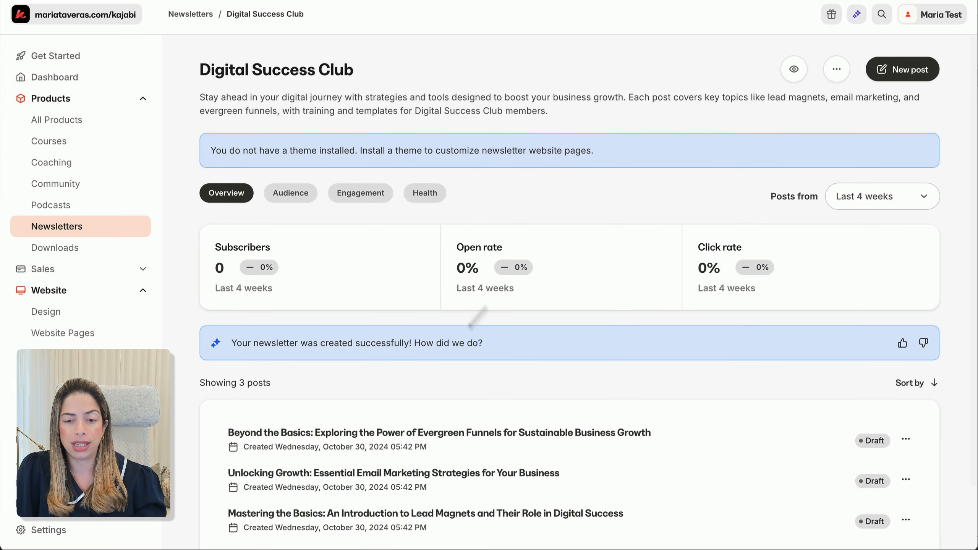
# Open the Digital Success Club newsletter's settings and review its details and styles.
pyautogui.click(837, 72)
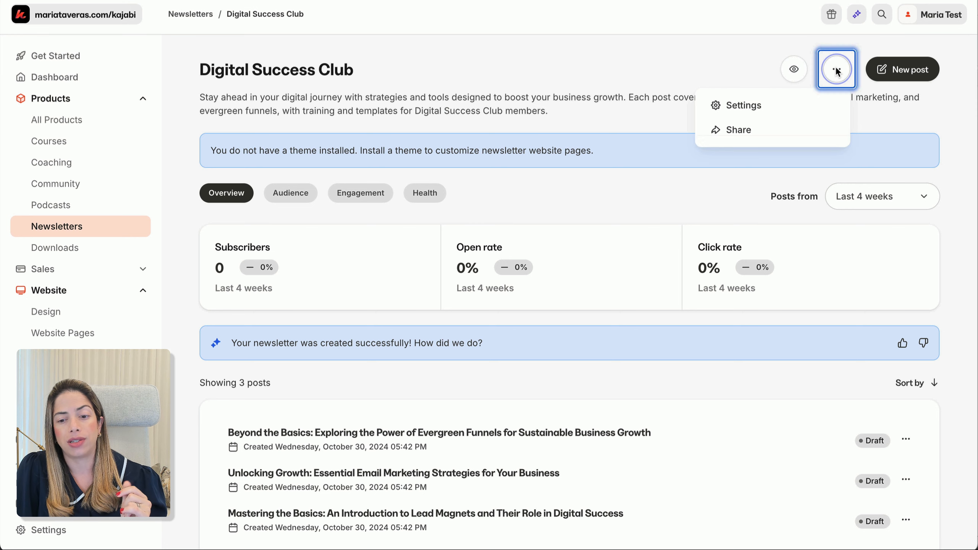
pyautogui.click(790, 102)
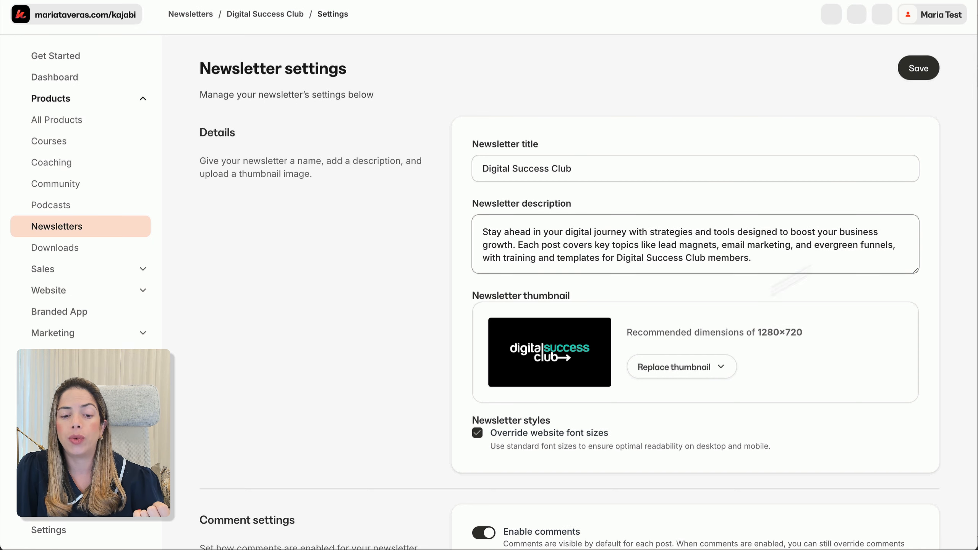
pyautogui.scroll(-3, 652, 312)
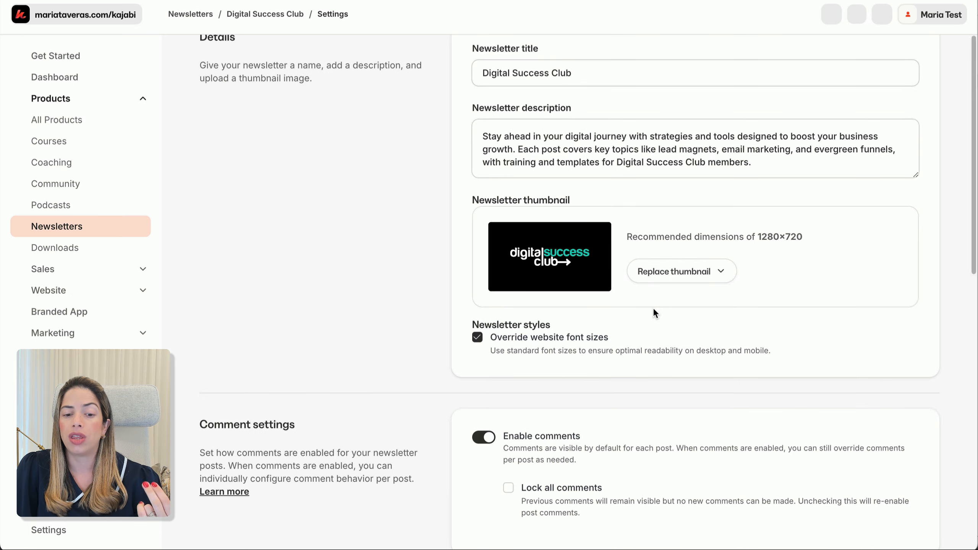
pyautogui.scroll(-3, 653, 311)
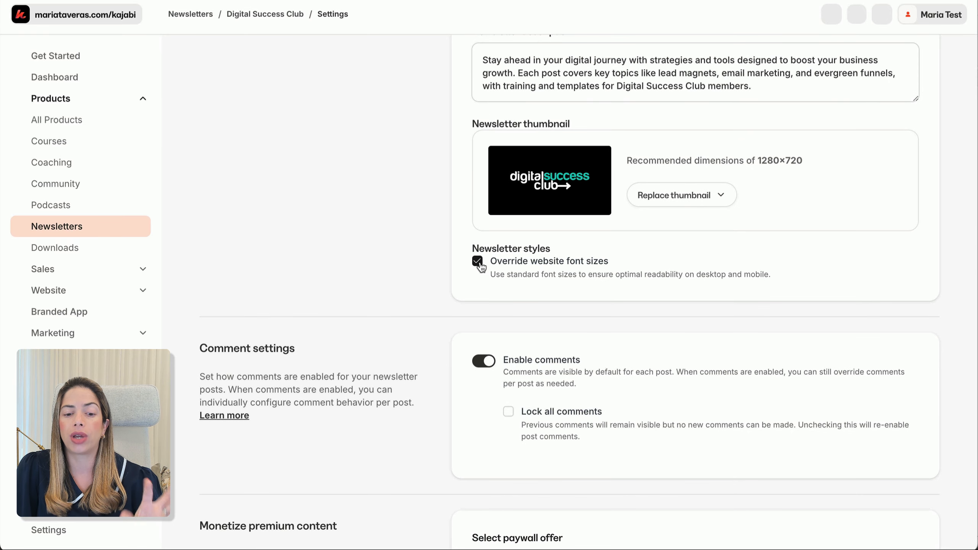
# Try out the website font size override and the comment options, restoring each to its original state.
pyautogui.click(480, 263)
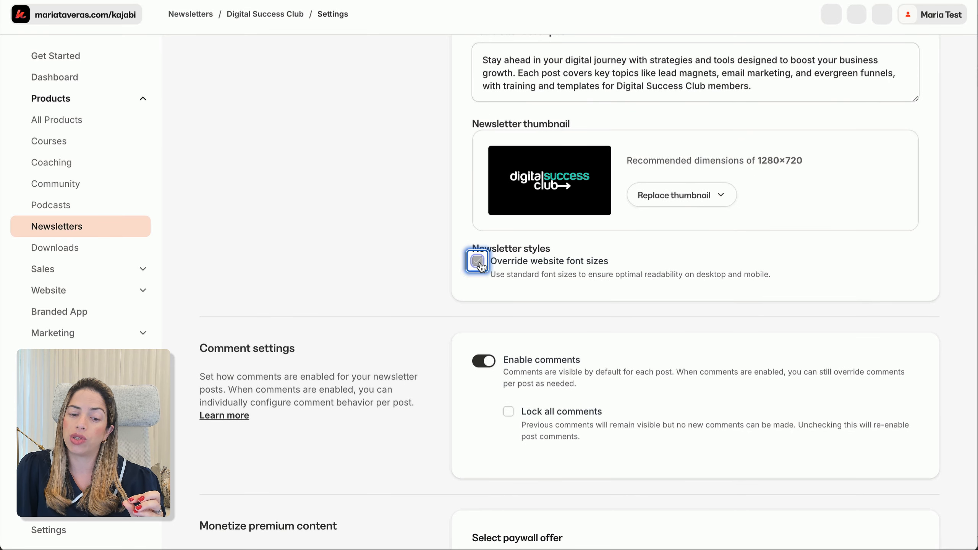
pyautogui.click(477, 264)
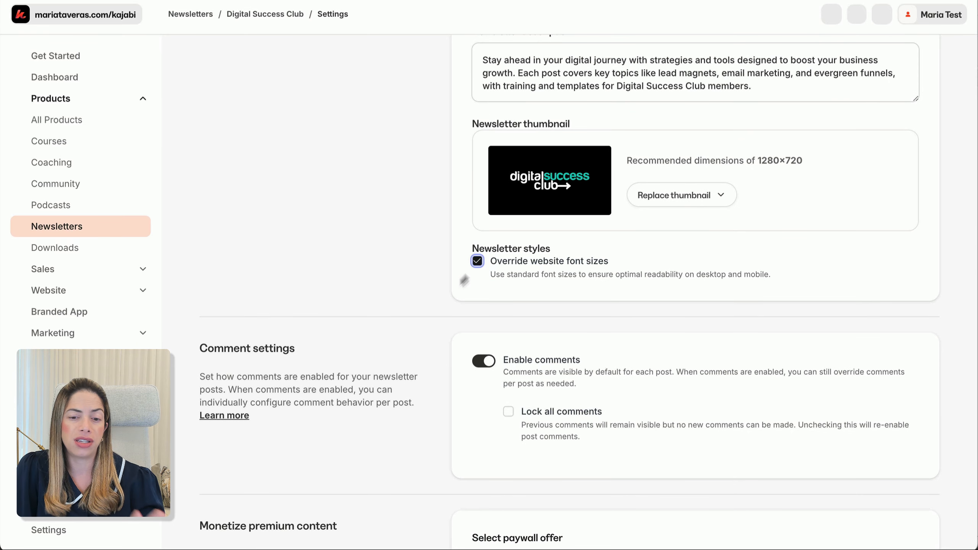
pyautogui.scroll(-5, 435, 306)
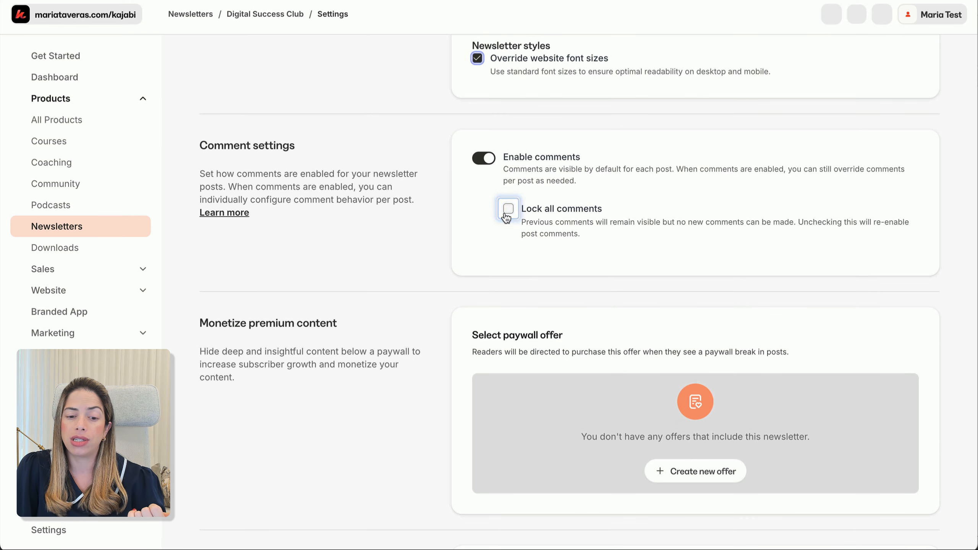
pyautogui.click(508, 209)
pyautogui.click(508, 209)
pyautogui.click(485, 159)
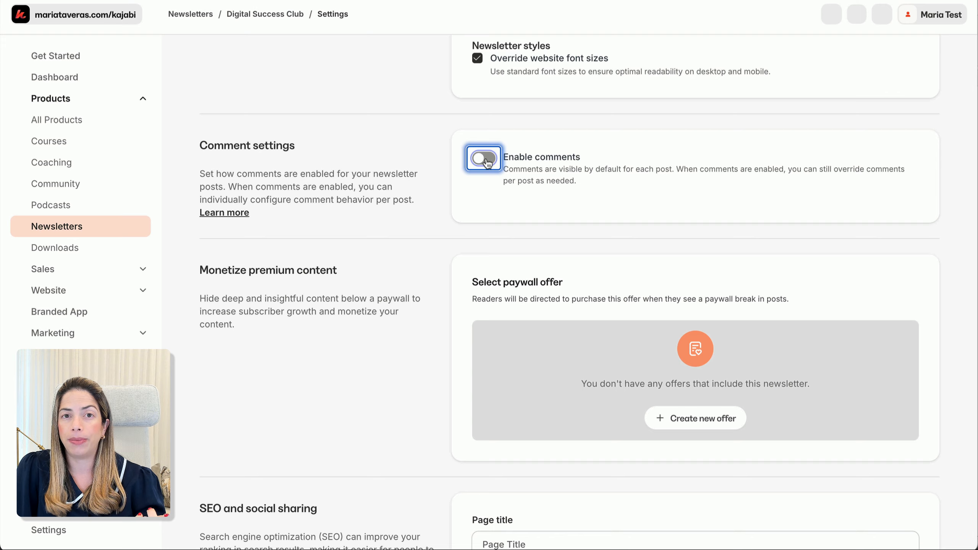
pyautogui.click(485, 159)
# Set the SEO page title to "Digital Success News - Strategies for Scaling Your Online Business" and add a description promoting expert tips, exclusive resources and coaching.
pyautogui.scroll(-7, 415, 350)
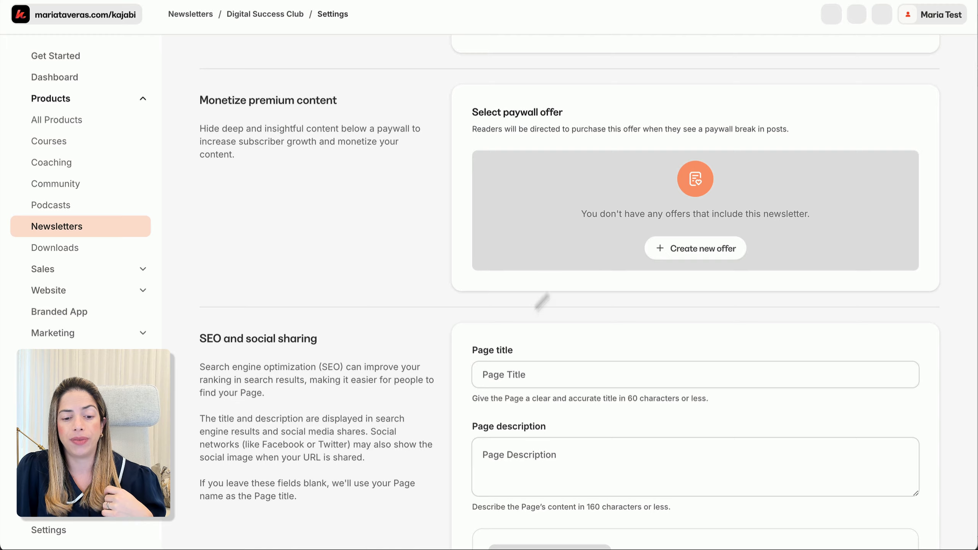
pyautogui.scroll(-3, 535, 305)
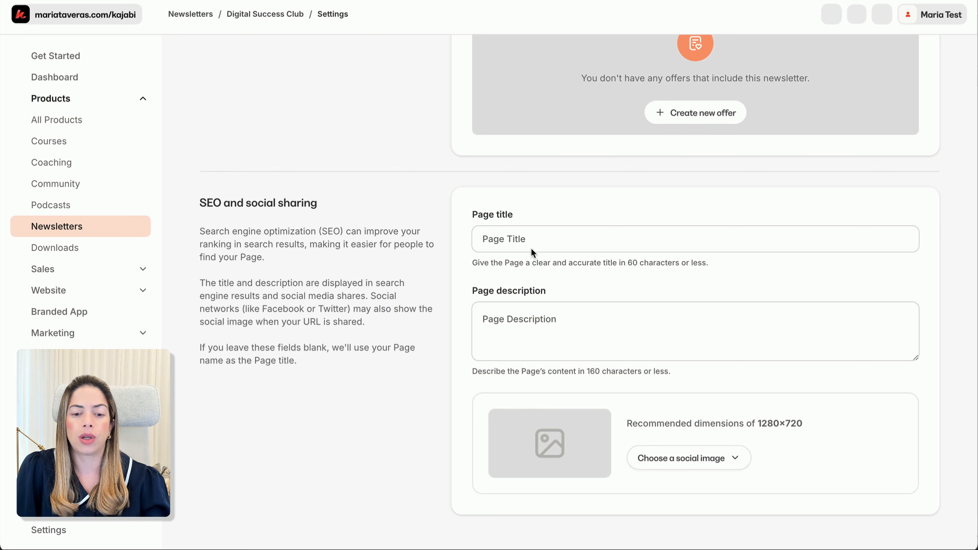
pyautogui.click(512, 240)
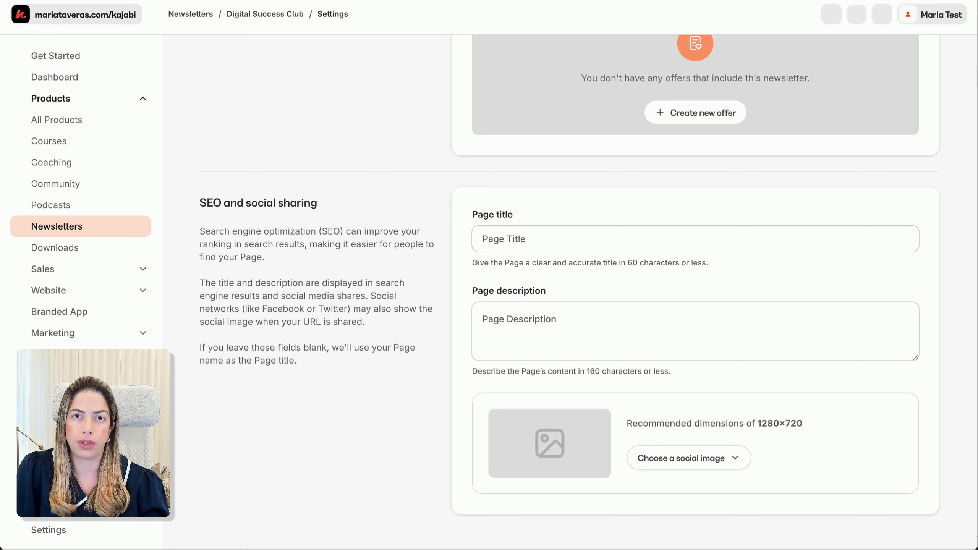
pyautogui.click(701, 235)
pyautogui.write('"Digital Success News - Strategies for Scaling Your Online Business')
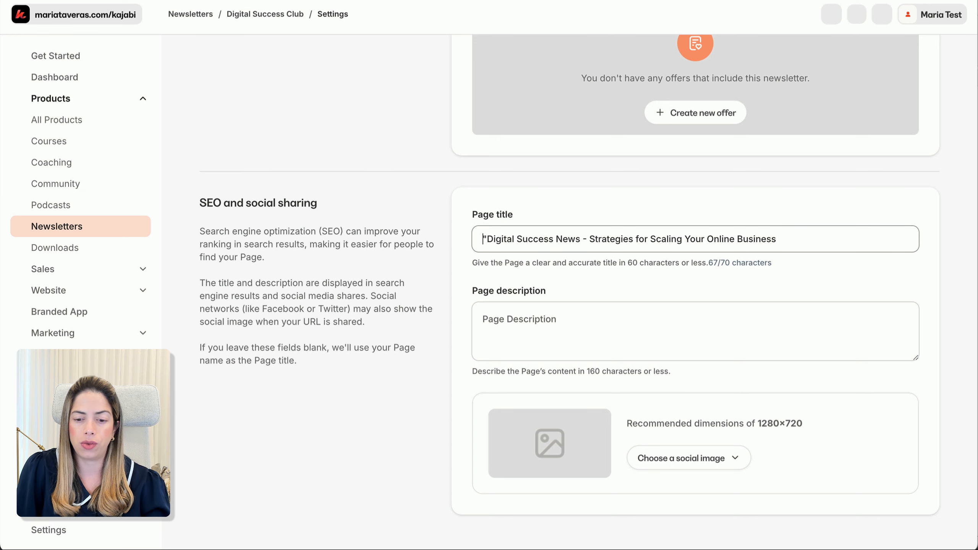
pyautogui.press('BackSpace')
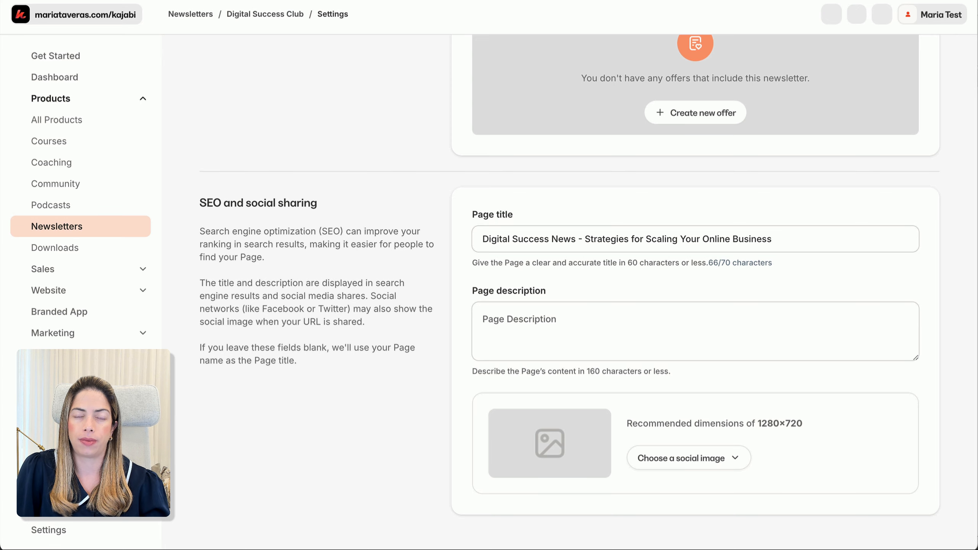
pyautogui.click(703, 330)
pyautogui.write('Stay ahead in digital business with Digital Success News! Receive expert tips on lead magnets, email marketing, funnels, and more. Join our community to unlock exclusive resources and coaching for online success.')
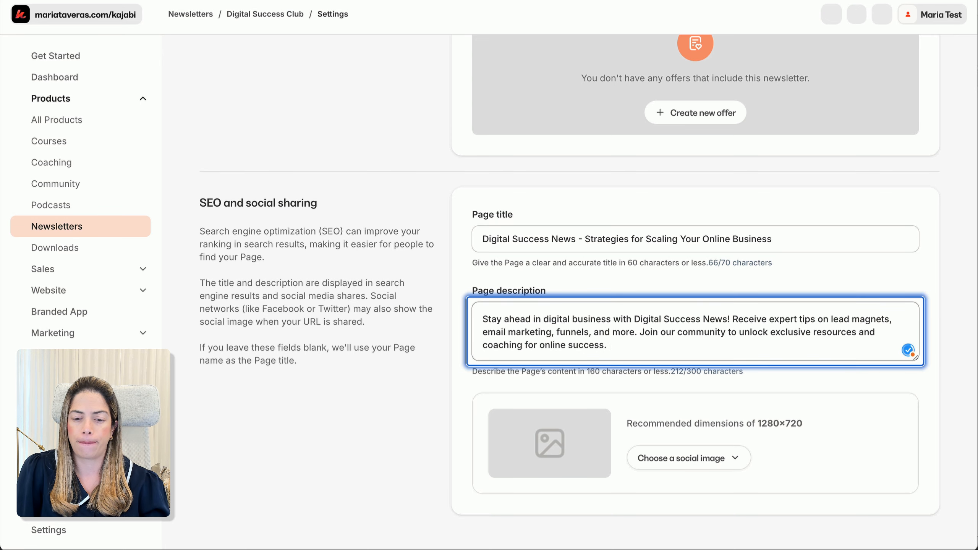
# Choose a recently uploaded image as the newsletter's social sharing image and save the newsletter settings.
pyautogui.click(689, 458)
pyautogui.click(682, 517)
pyautogui.click(296, 201)
pyautogui.click(754, 90)
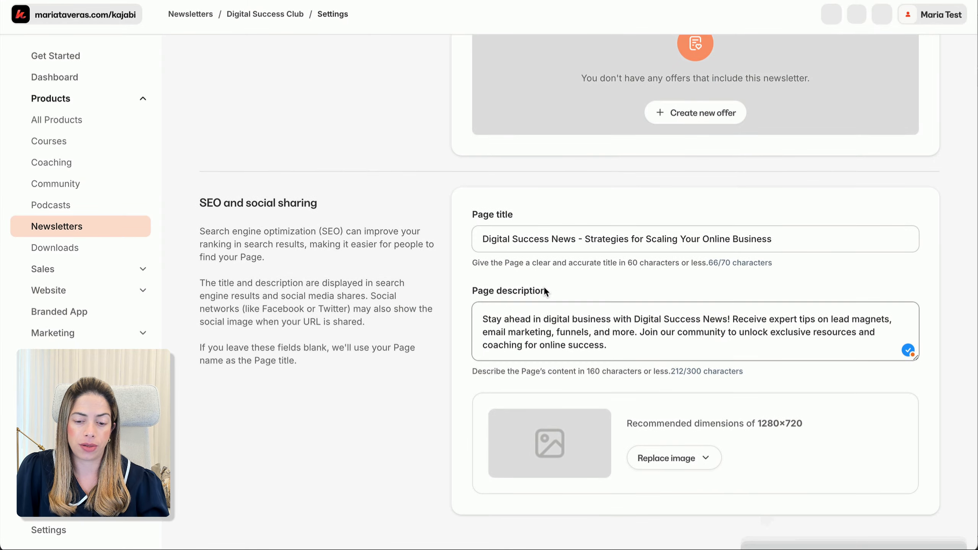
pyautogui.scroll(15, 544, 292)
pyautogui.click(908, 68)
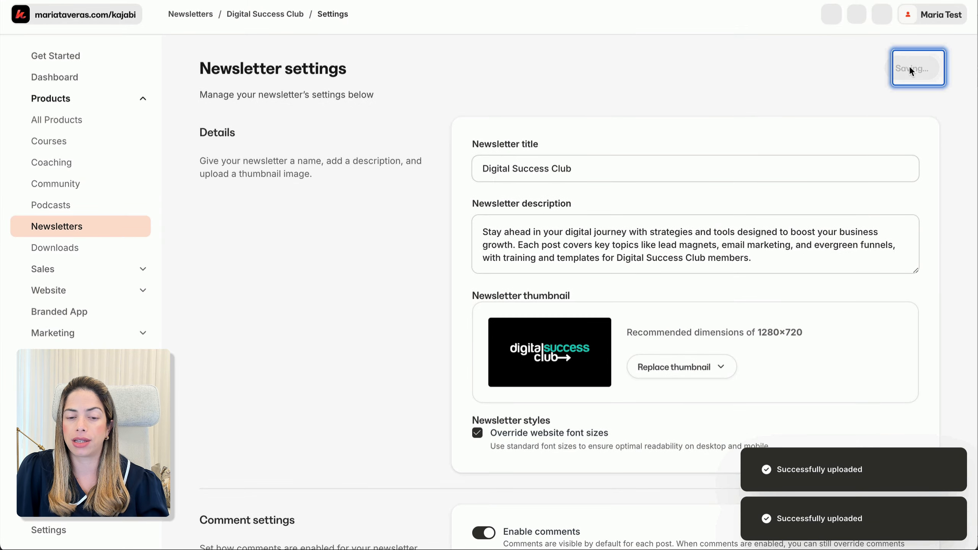
# Start a new paywall offer for the newsletter, titled "Digital Success Club", and look over the products that can be included.
pyautogui.scroll(-15, 416, 293)
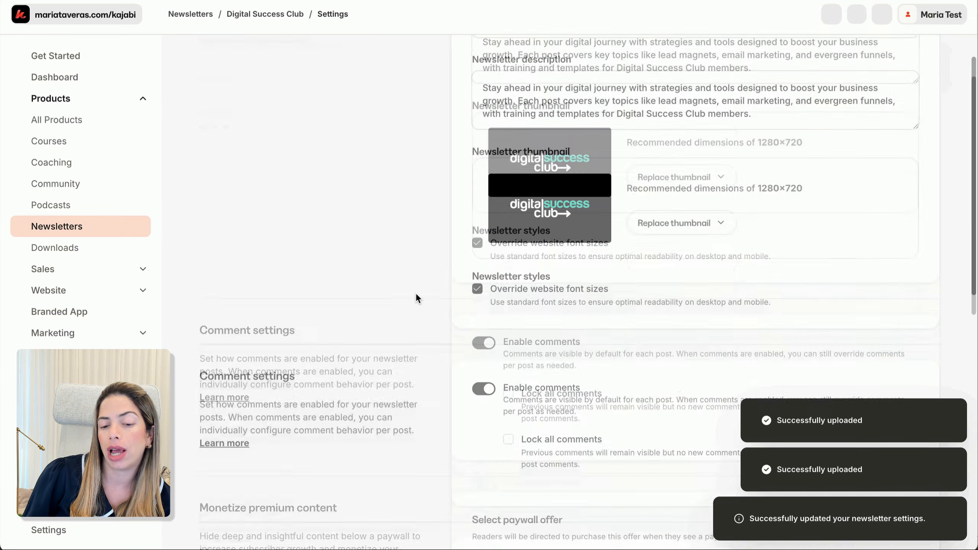
pyautogui.scroll(5, 417, 292)
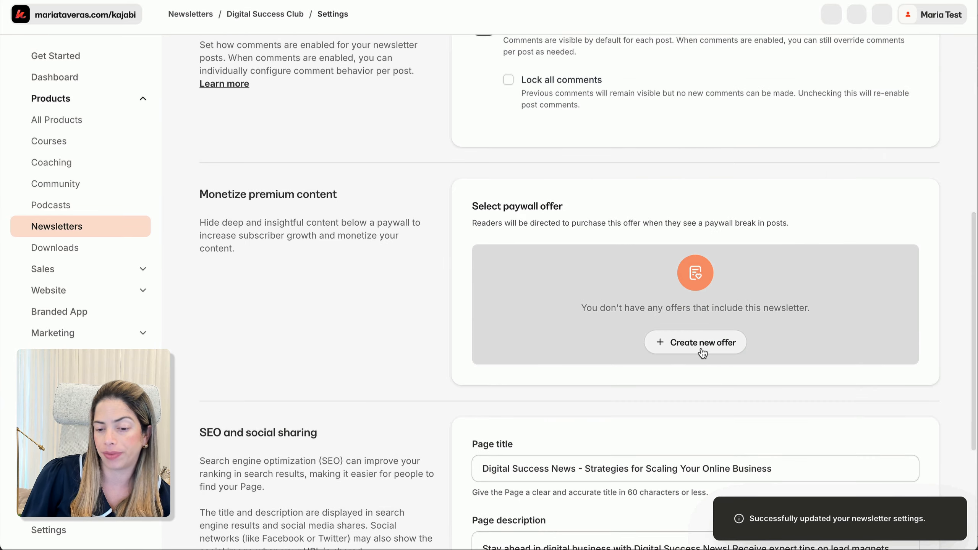
pyautogui.click(701, 351)
pyautogui.write('Digital Success Club')
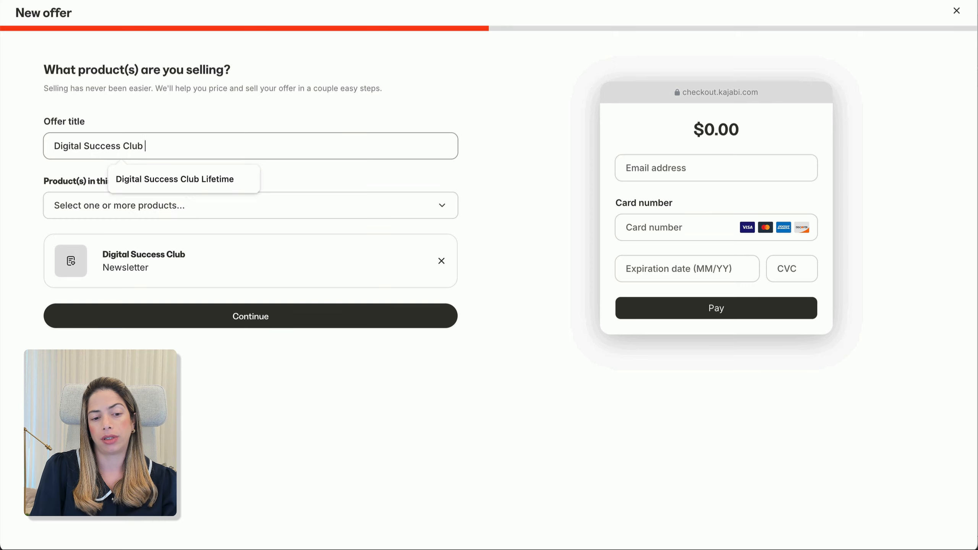
pyautogui.press('BackSpace')
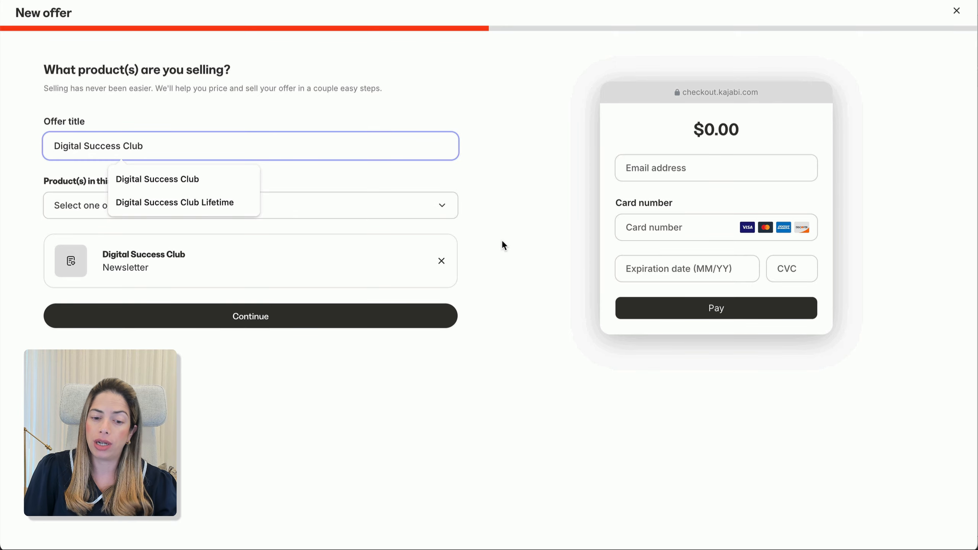
pyautogui.click(288, 248)
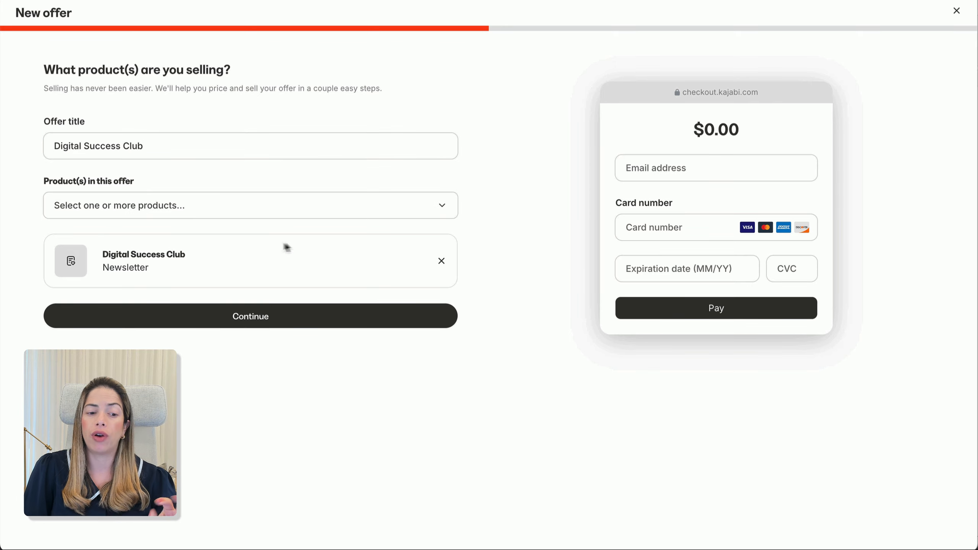
pyautogui.click(218, 217)
pyautogui.click(512, 215)
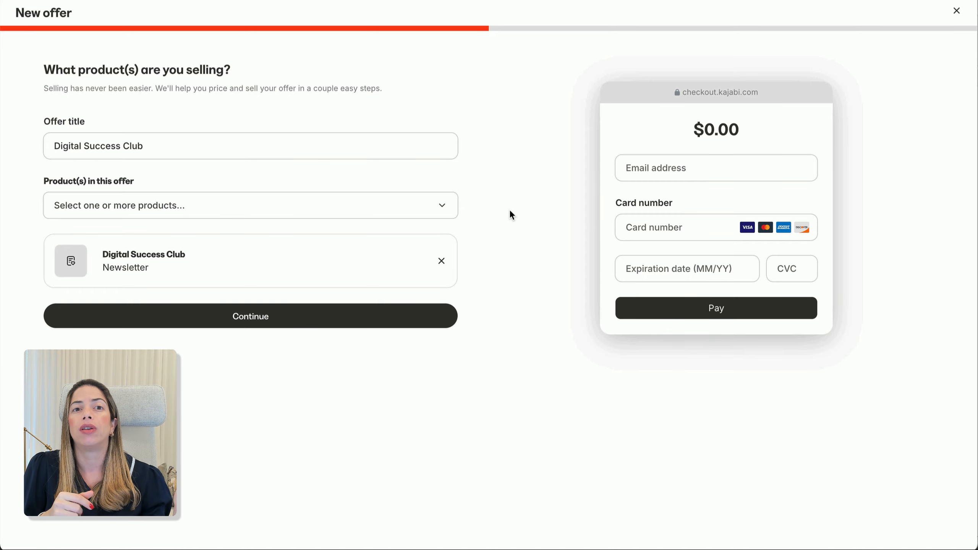
# Compare the paid and free pricing choices, keep the offer free, and continue to the checkout customization.
pyautogui.click(317, 320)
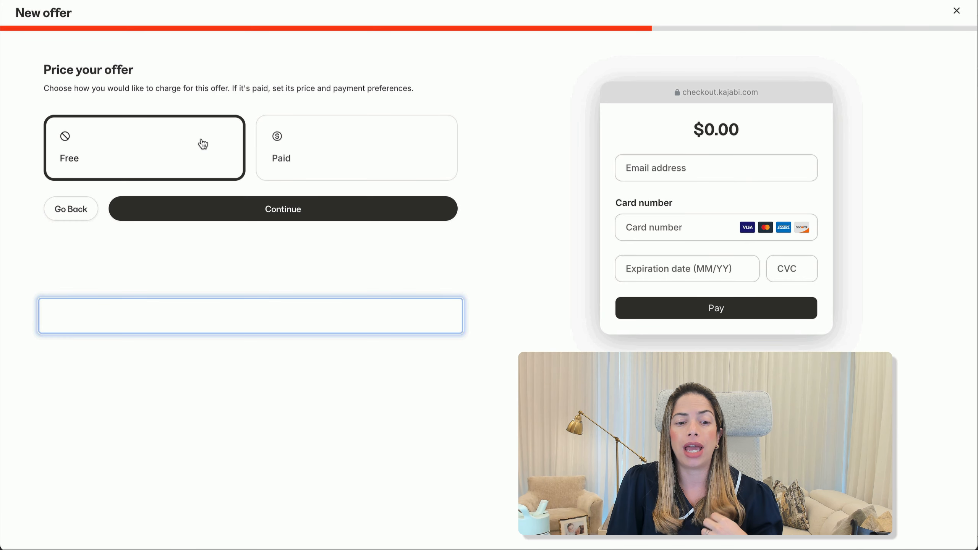
pyautogui.click(321, 150)
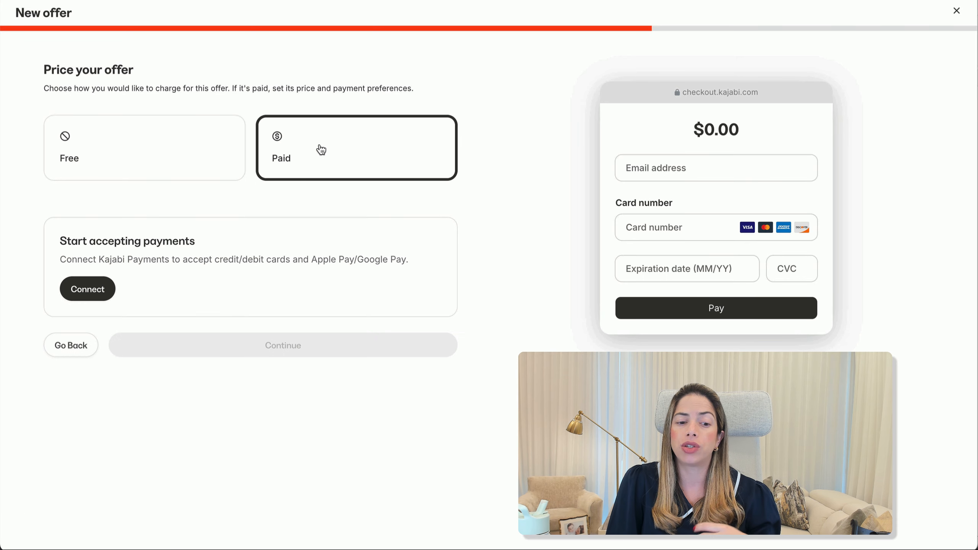
pyautogui.click(226, 168)
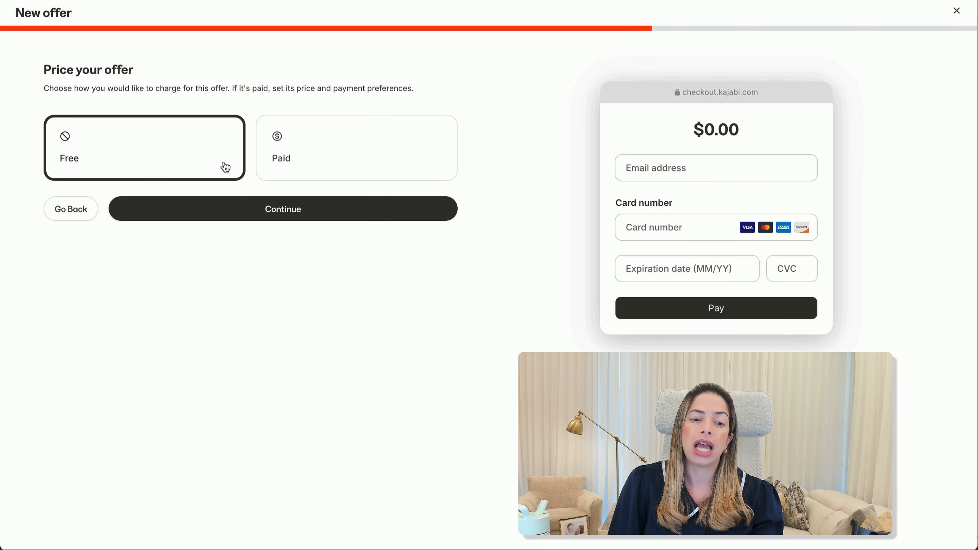
pyautogui.click(317, 218)
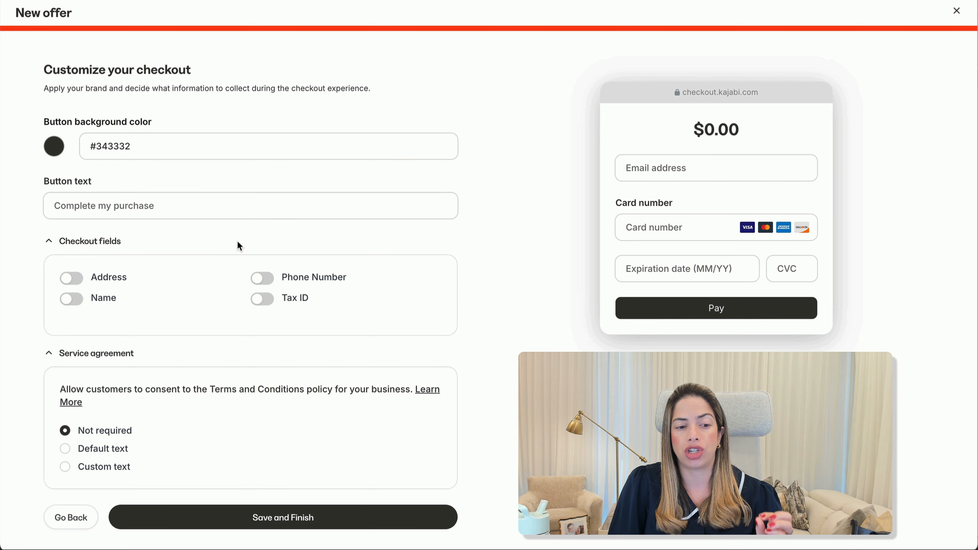
# Set the checkout button's background color to the green #00c67d.
pyautogui.click(57, 151)
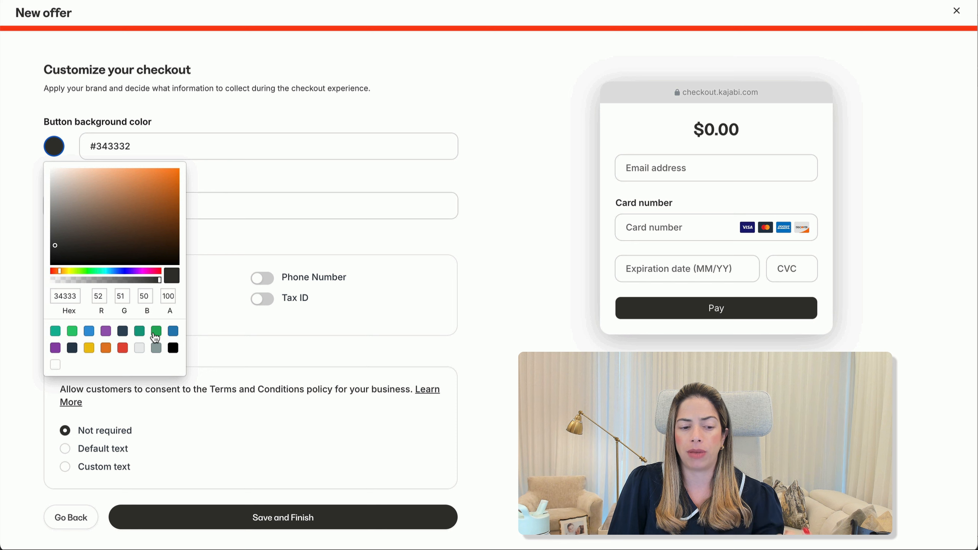
pyautogui.click(106, 271)
pyautogui.moveTo(154, 206); pyautogui.dragTo(195, 153)
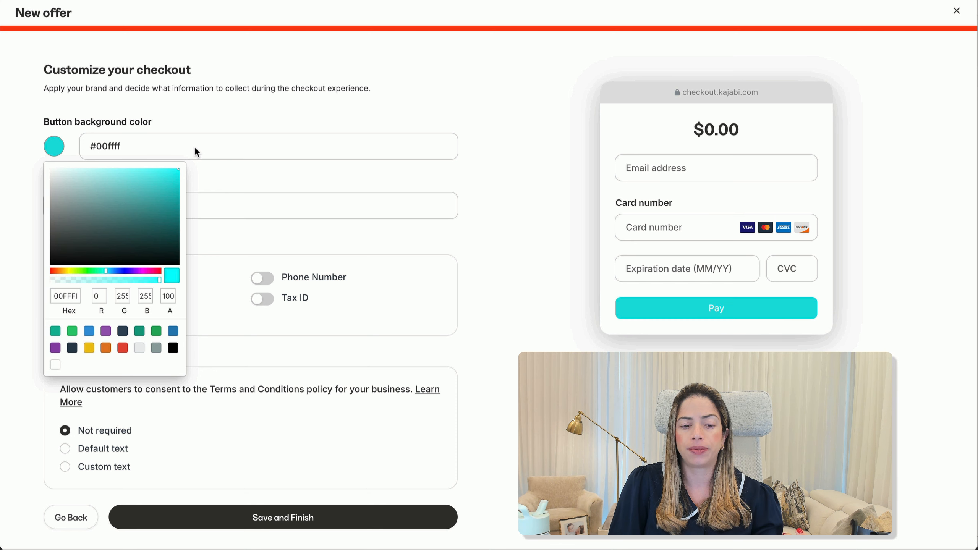
pyautogui.click(103, 271)
pyautogui.moveTo(103, 272); pyautogui.dragTo(101, 271)
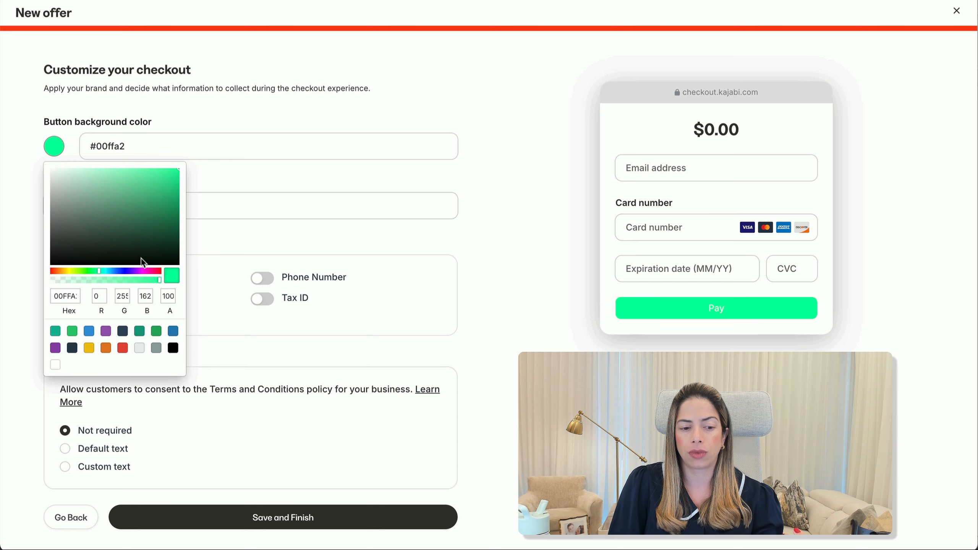
pyautogui.click(343, 221)
pyautogui.click(129, 146)
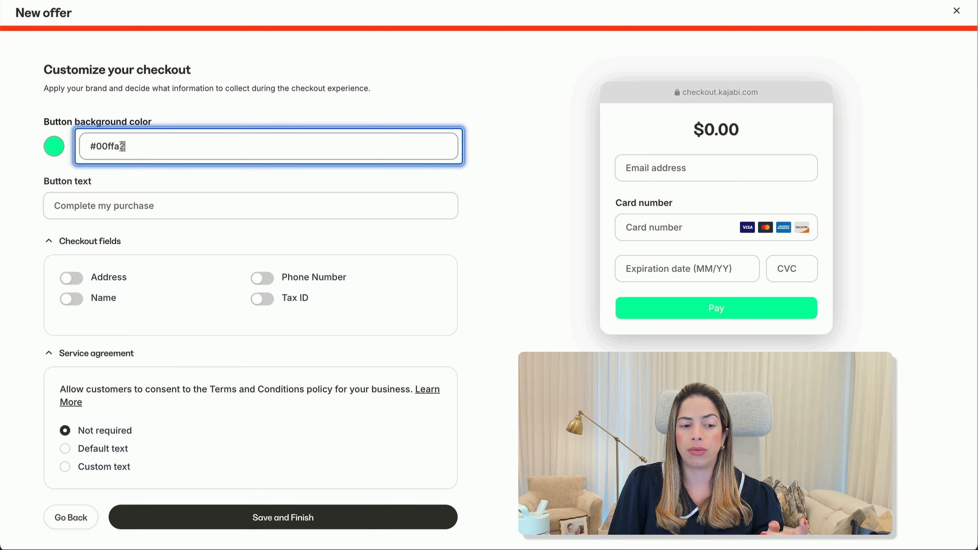
pyautogui.click(63, 158)
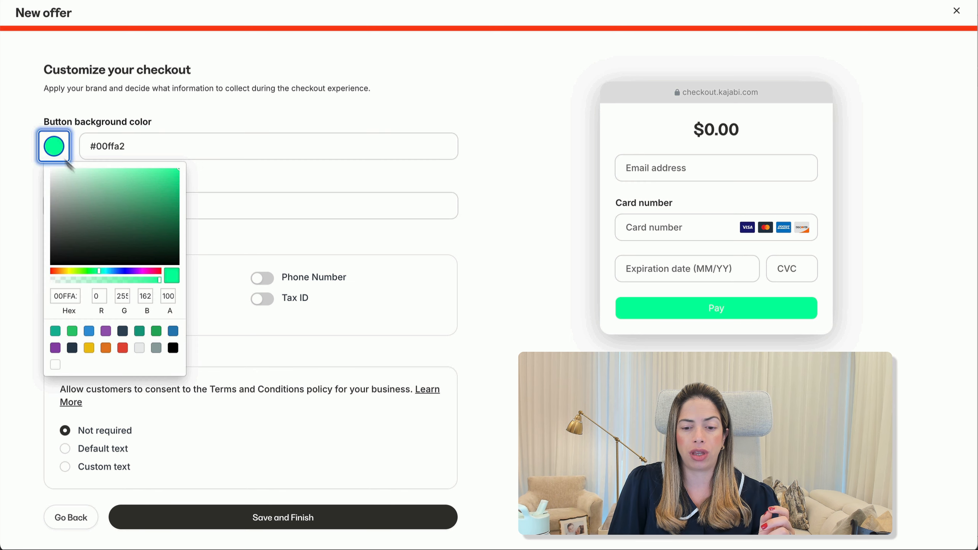
pyautogui.click(179, 190)
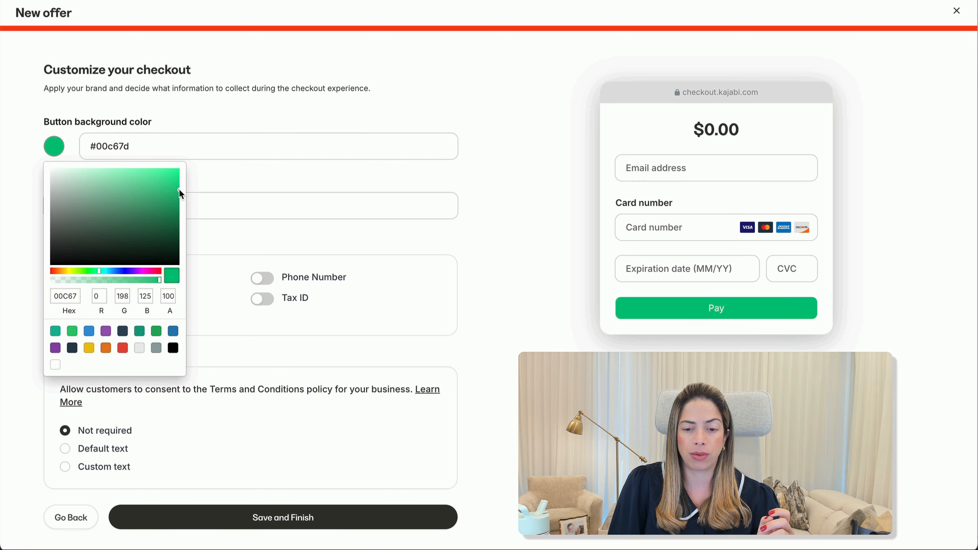
pyautogui.click(210, 192)
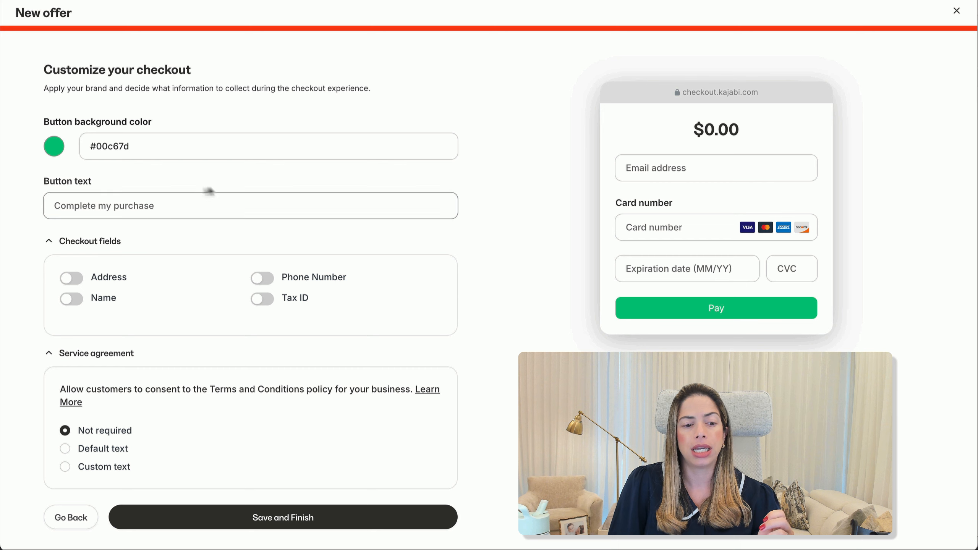
# Try "Buy Now" as the checkout button text.
pyautogui.click(150, 207)
pyautogui.write('B')
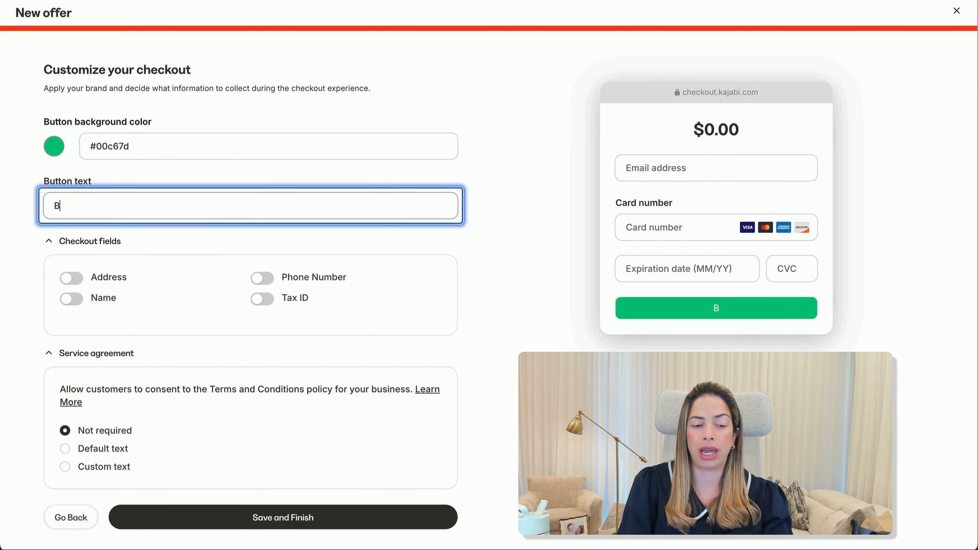
pyautogui.write('B')
pyautogui.press('BackSpace')
pyautogui.write('Buy Now')
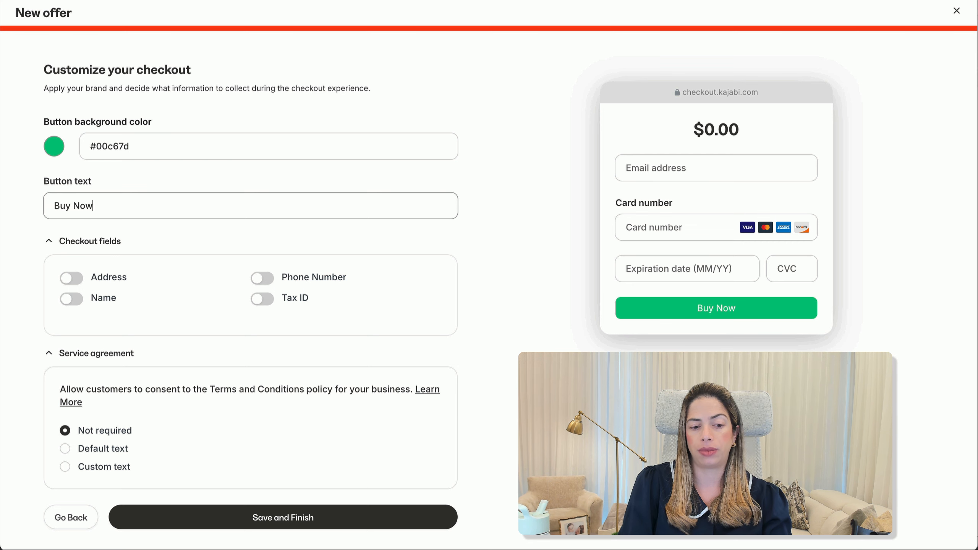
# Change the checkout button text to "Access Now".
pyautogui.tripleClick(170, 212)
pyautogui.write('A')
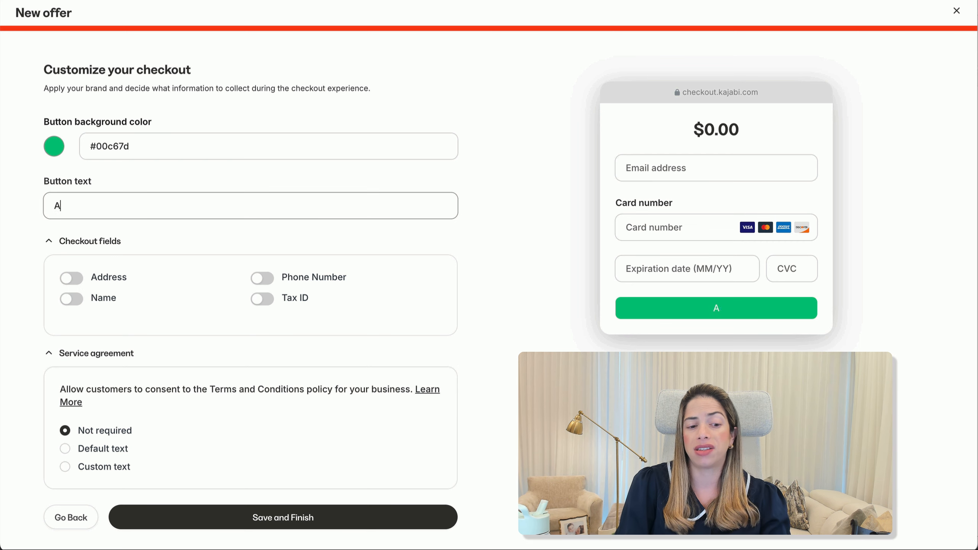
pyautogui.write('ccess Now')
pyautogui.click(469, 334)
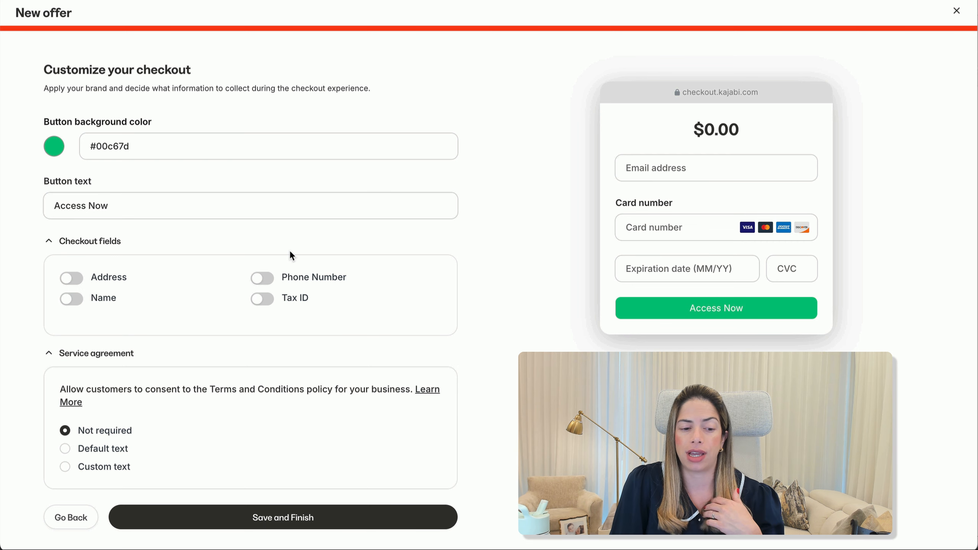
# Turn on the Address, Name, Phone Number and Tax ID checkout fields.
pyautogui.click(71, 278)
pyautogui.click(71, 299)
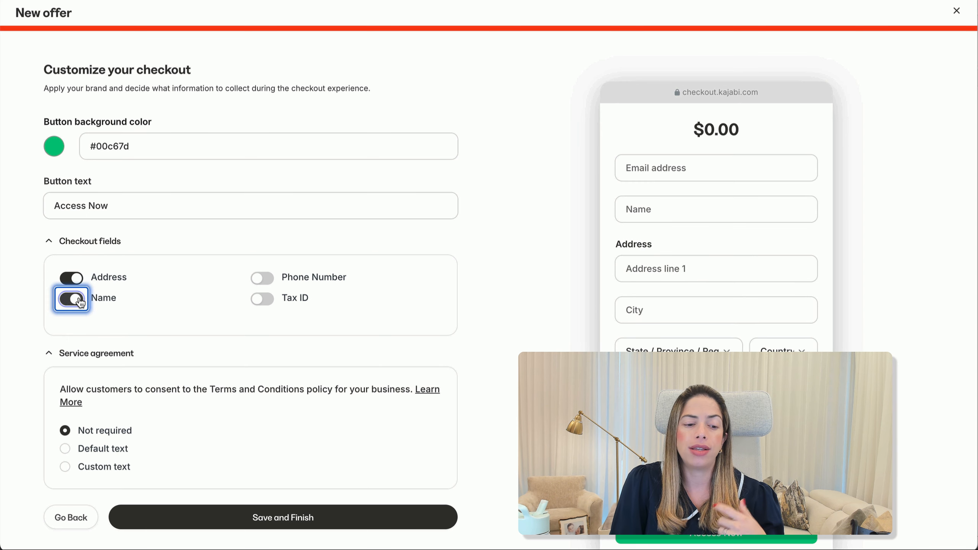
pyautogui.click(270, 279)
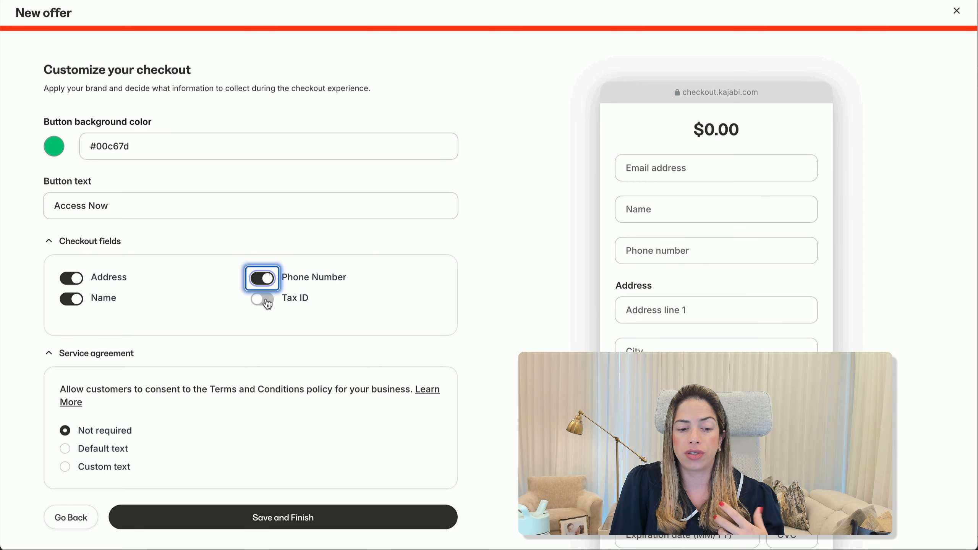
pyautogui.click(265, 300)
# Try the default text option for the service agreement and check the checkout preview.
pyautogui.scroll(-3, 328, 328)
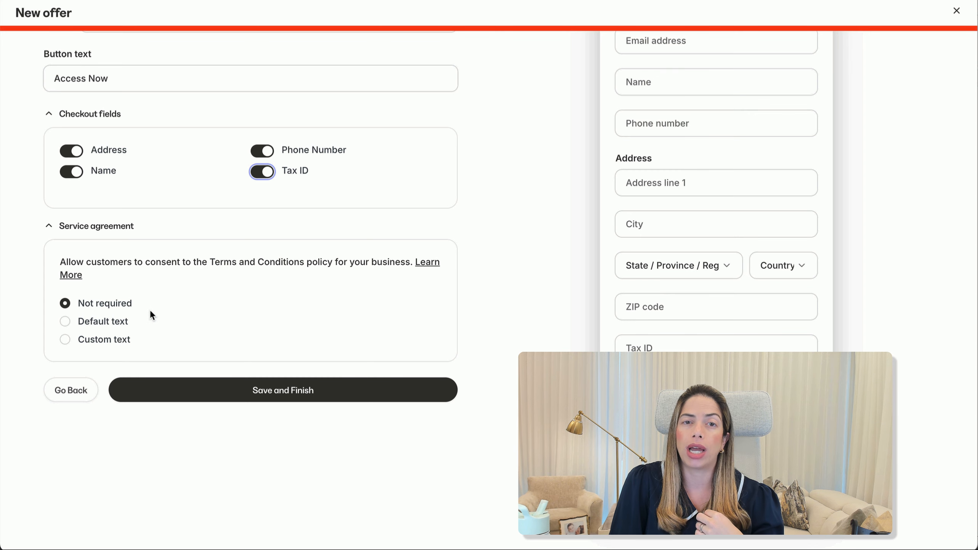
pyautogui.click(64, 322)
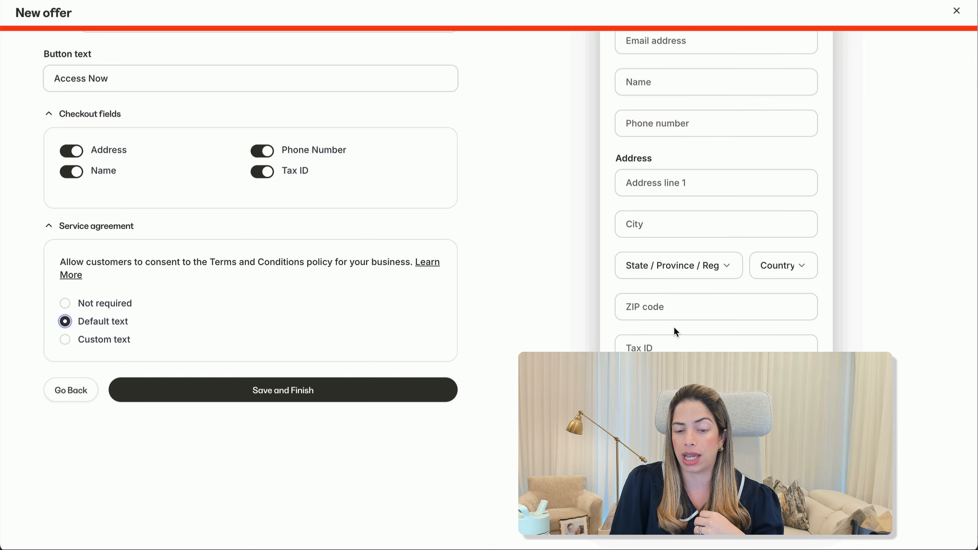
pyautogui.scroll(3, 674, 326)
pyautogui.scroll(-3, 684, 343)
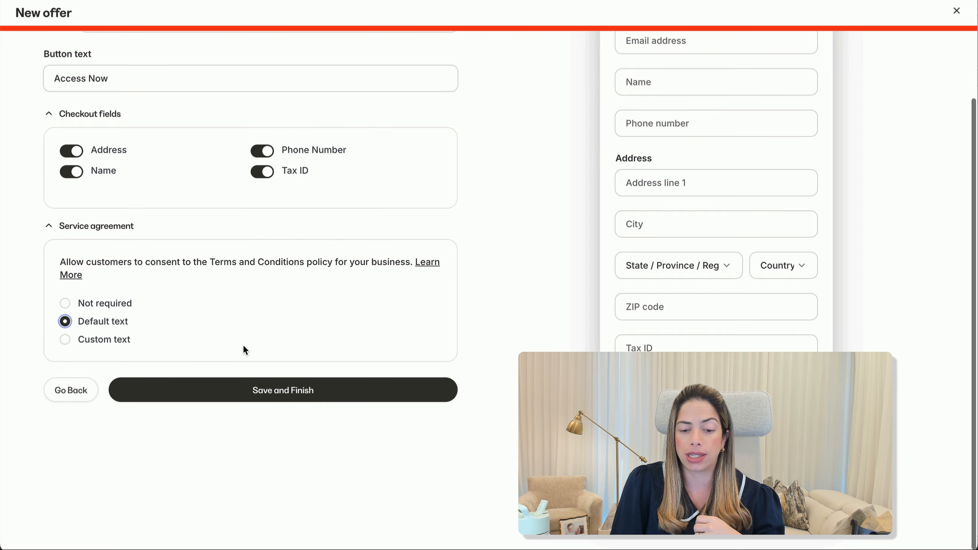
# Switch the service agreement to custom text reading "Custom Text Example".
pyautogui.click(65, 339)
pyautogui.scroll(-2, 351, 385)
pyautogui.click(352, 387)
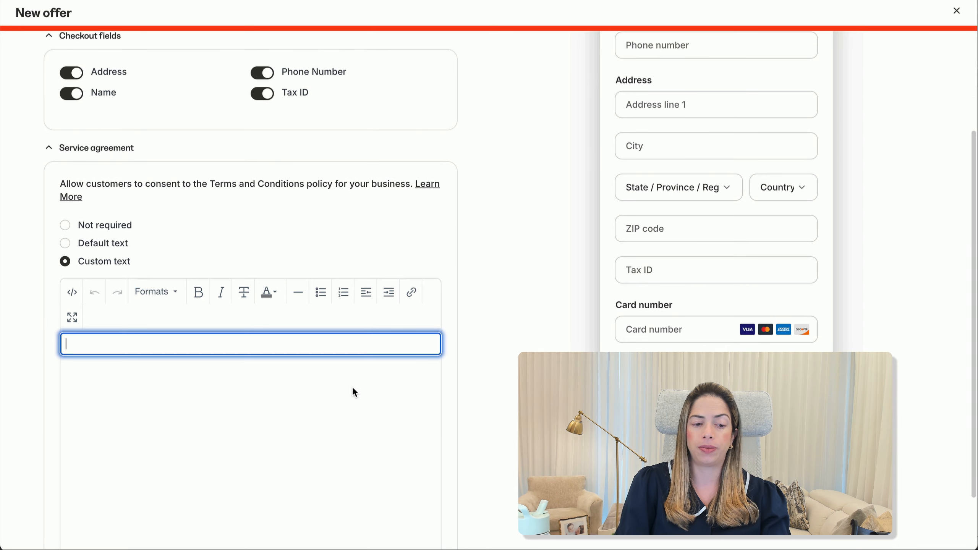
pyautogui.write('Custom Text ')
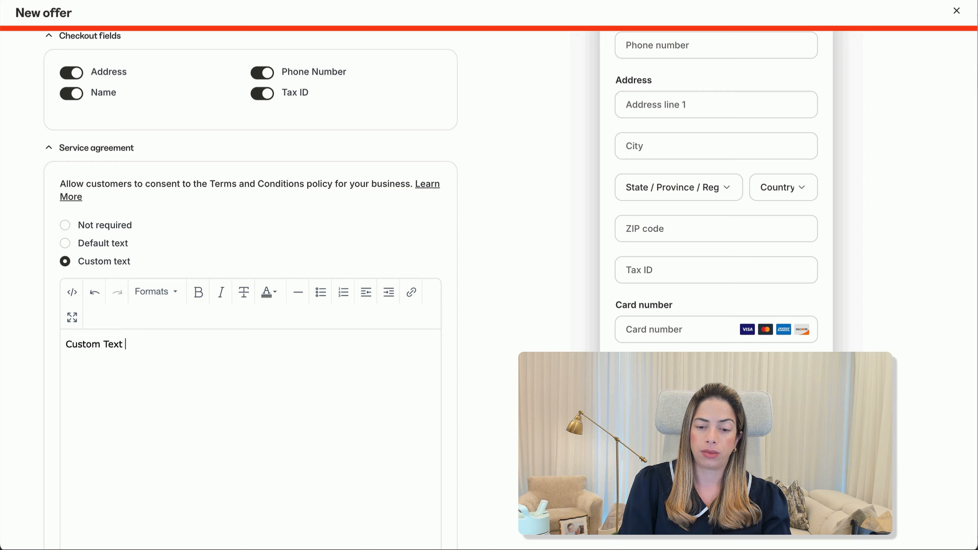
pyautogui.write('Example')
# Save and finish the new offer.
pyautogui.scroll(-2, 667, 308)
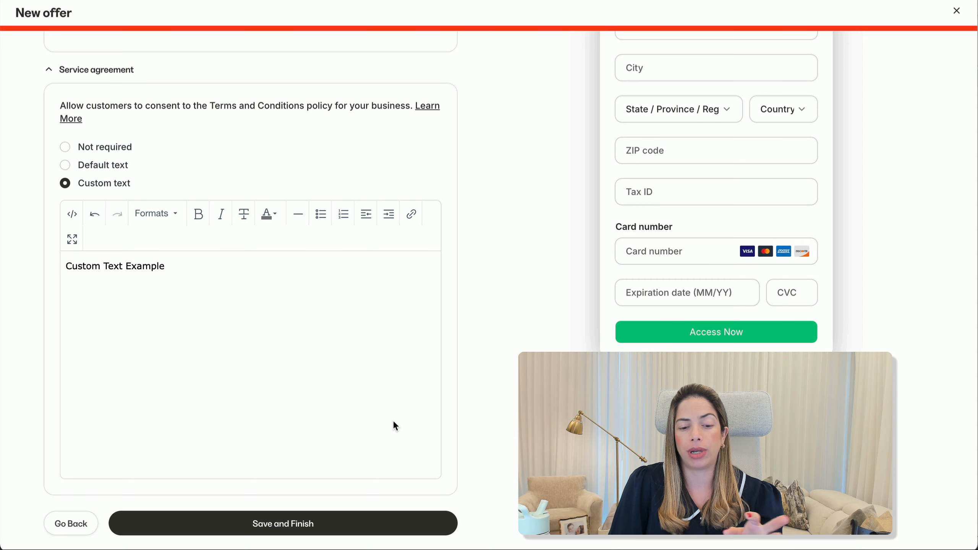
pyautogui.click(420, 524)
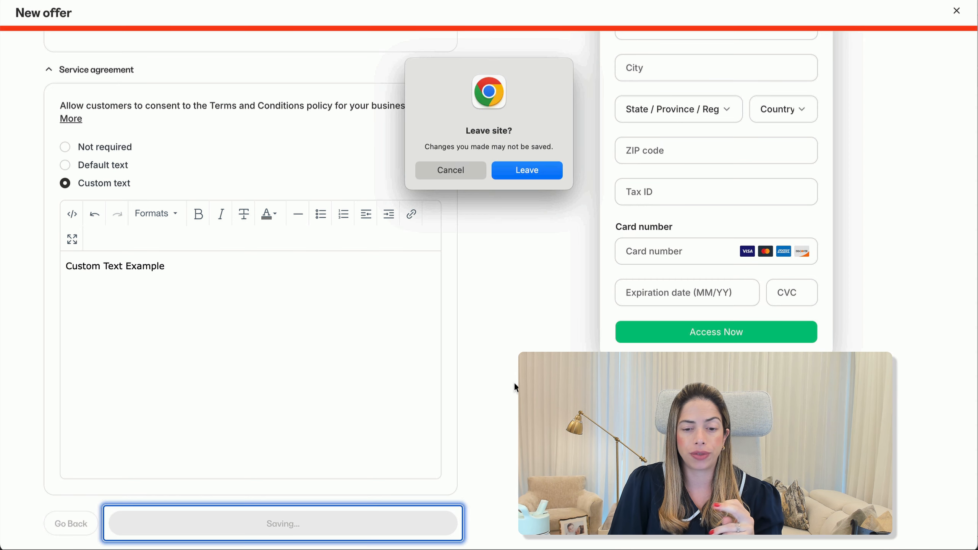
pyautogui.click(515, 175)
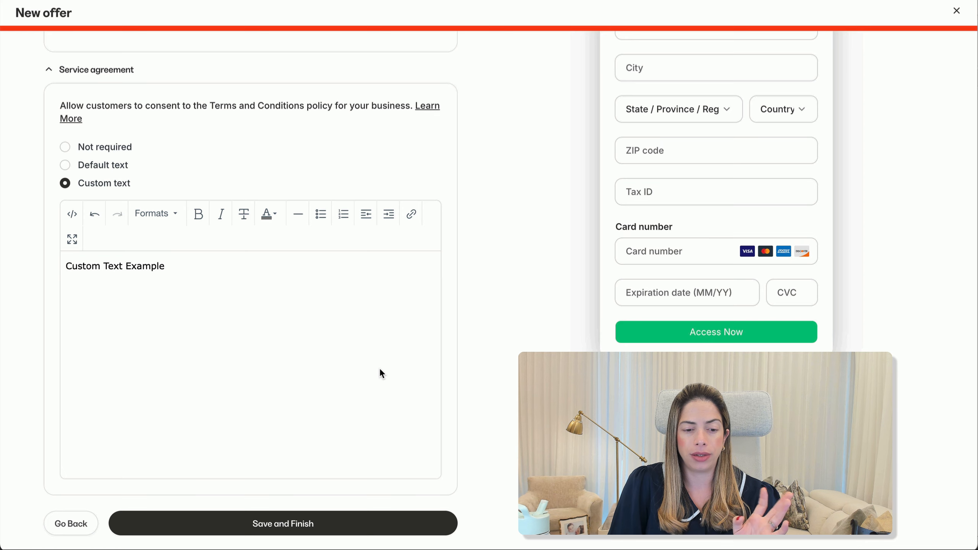
pyautogui.click(310, 521)
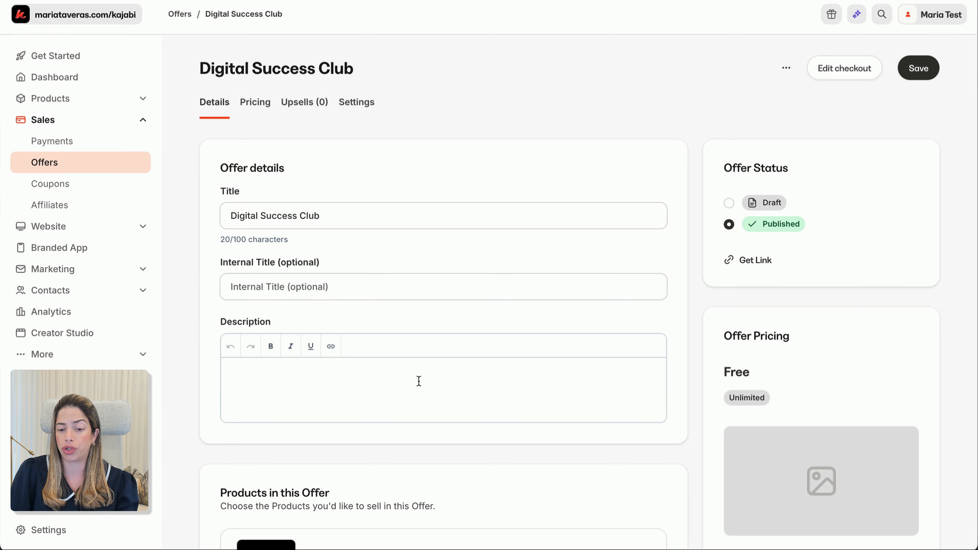
# Use the Digital Success Club logo from the recent images as the offer's image.
pyautogui.scroll(-5, 419, 381)
pyautogui.click(767, 404)
pyautogui.click(760, 460)
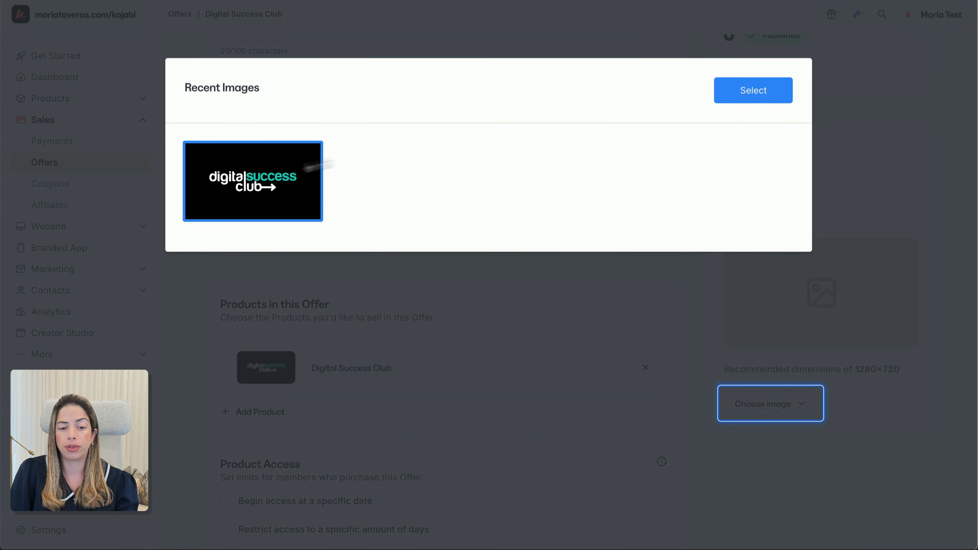
pyautogui.click(753, 91)
# Open the product chooser for the offer and look over its access limits, post-purchase, email and automation settings.
pyautogui.scroll(-3, 520, 326)
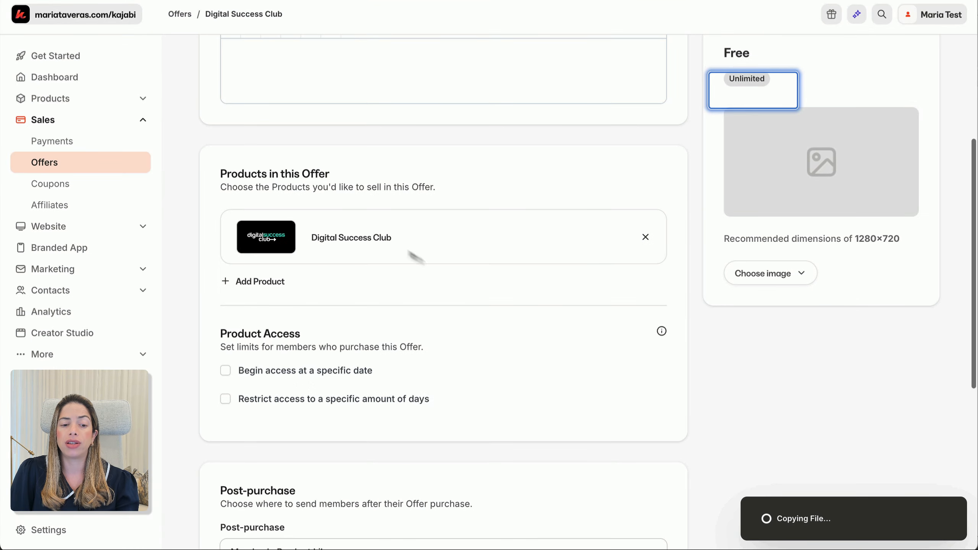
pyautogui.click(259, 284)
pyautogui.scroll(-3, 321, 381)
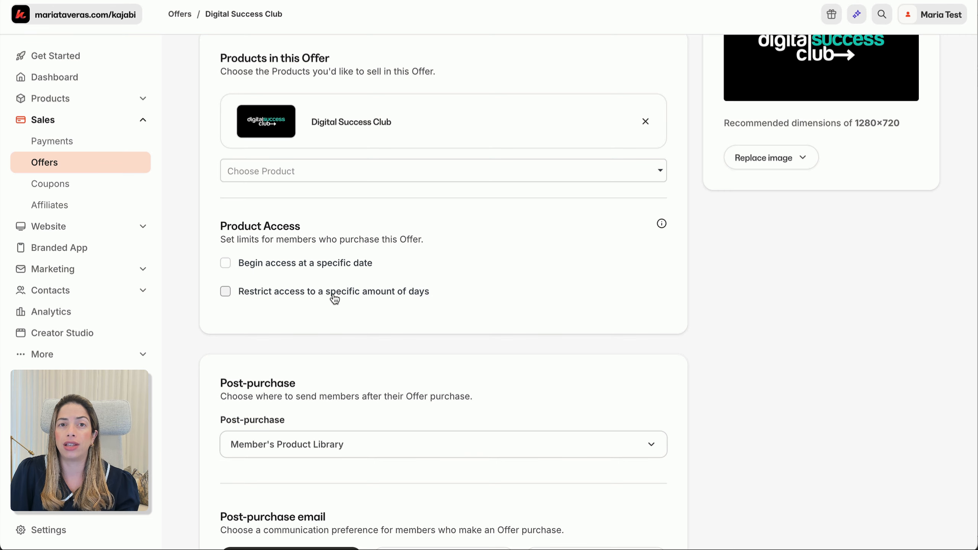
pyautogui.scroll(-6, 343, 341)
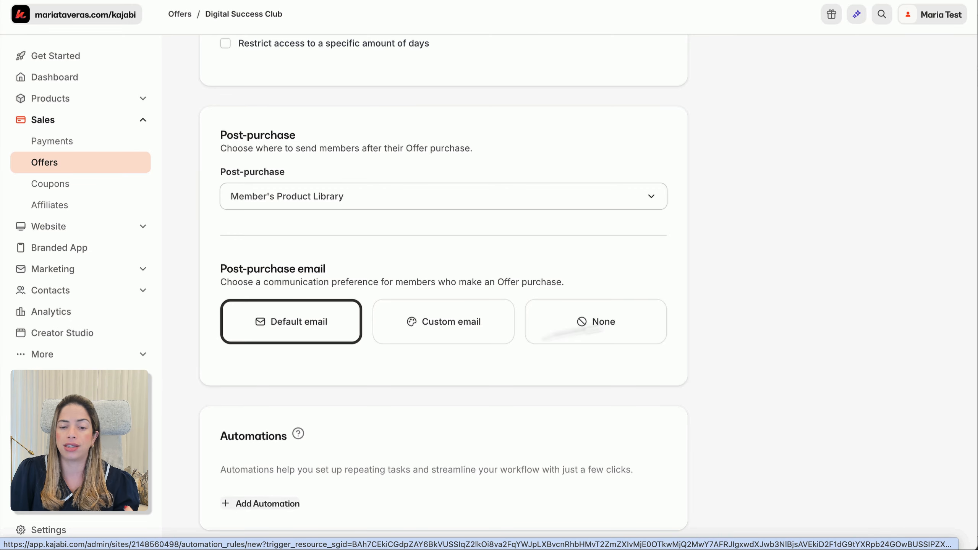
pyautogui.scroll(15, 662, 314)
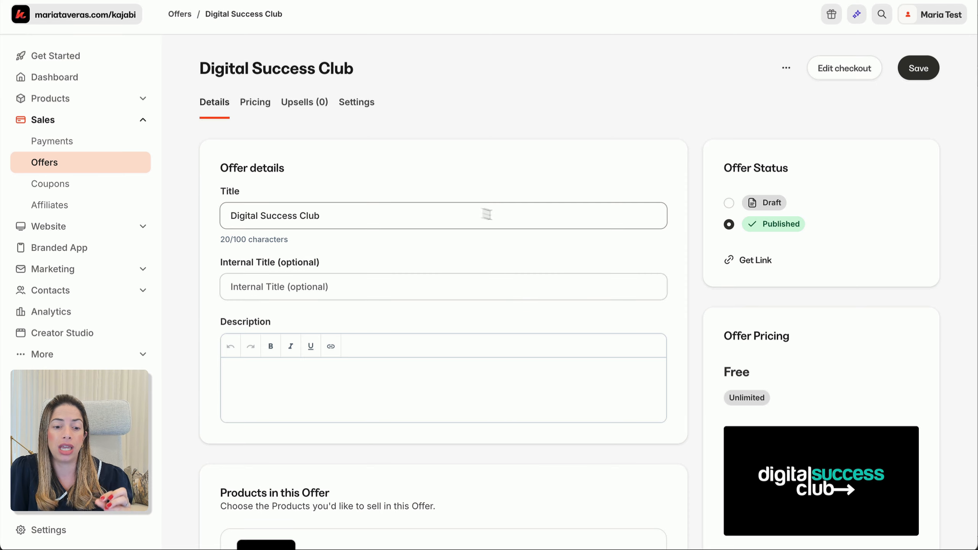
# Review the offer's pricing section and payment type choices, and open its upsells section.
pyautogui.click(261, 109)
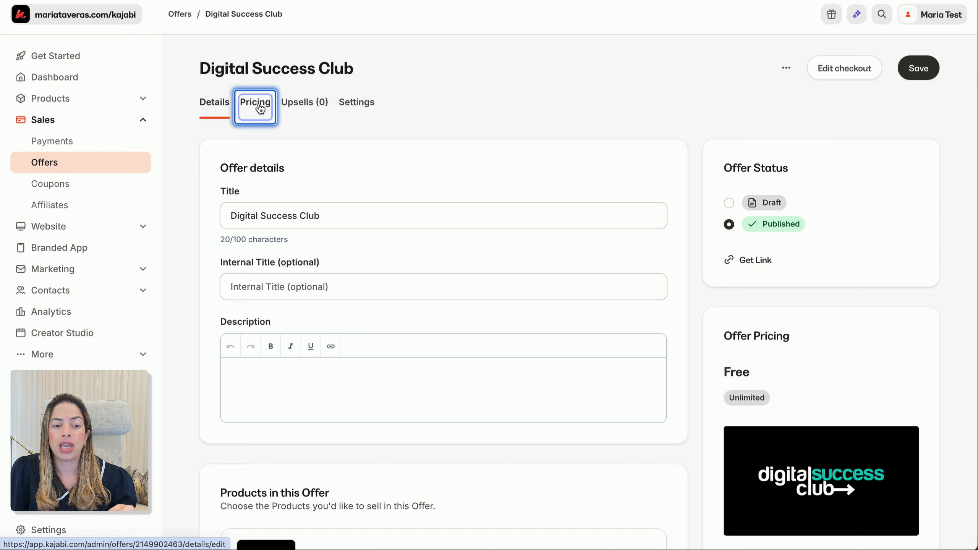
pyautogui.click(524, 200)
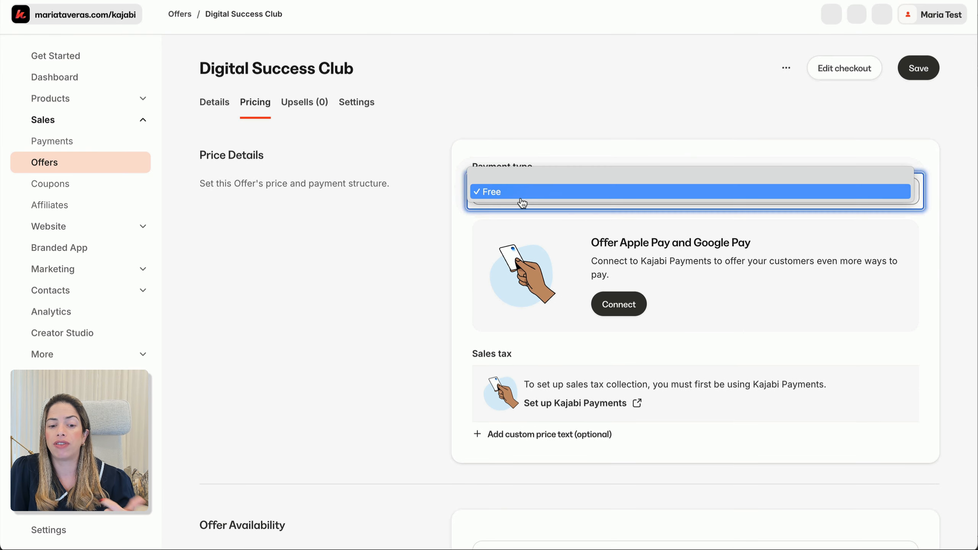
pyautogui.click(398, 255)
pyautogui.scroll(-4, 398, 255)
pyautogui.scroll(4, 398, 255)
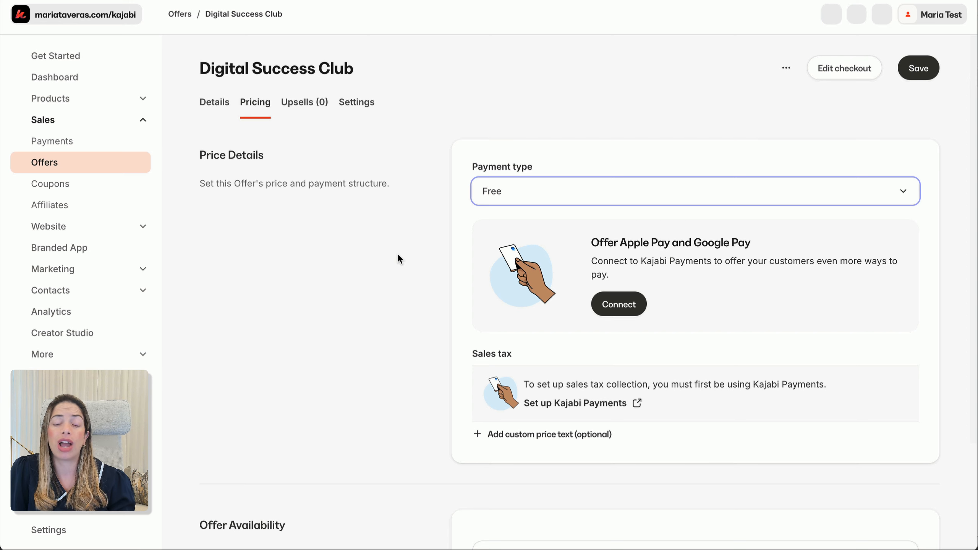
pyautogui.click(312, 111)
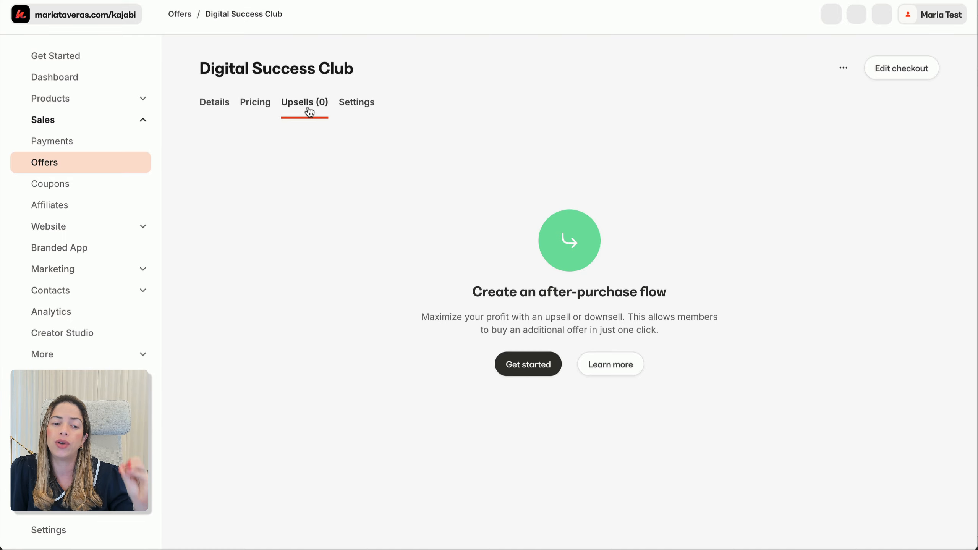
# Review the offer's notification and affiliate commission settings, and look over its checkout customization page.
pyautogui.click(371, 110)
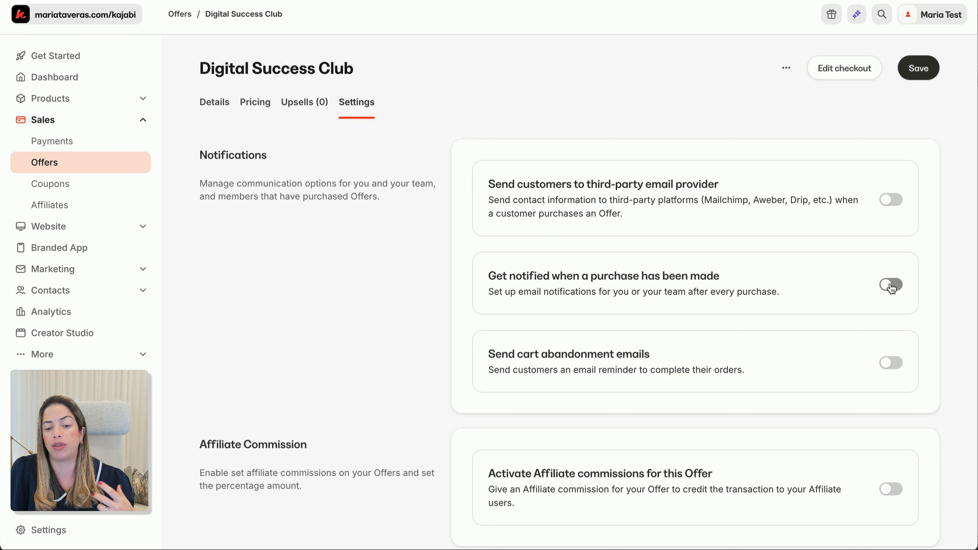
pyautogui.scroll(-1, 891, 285)
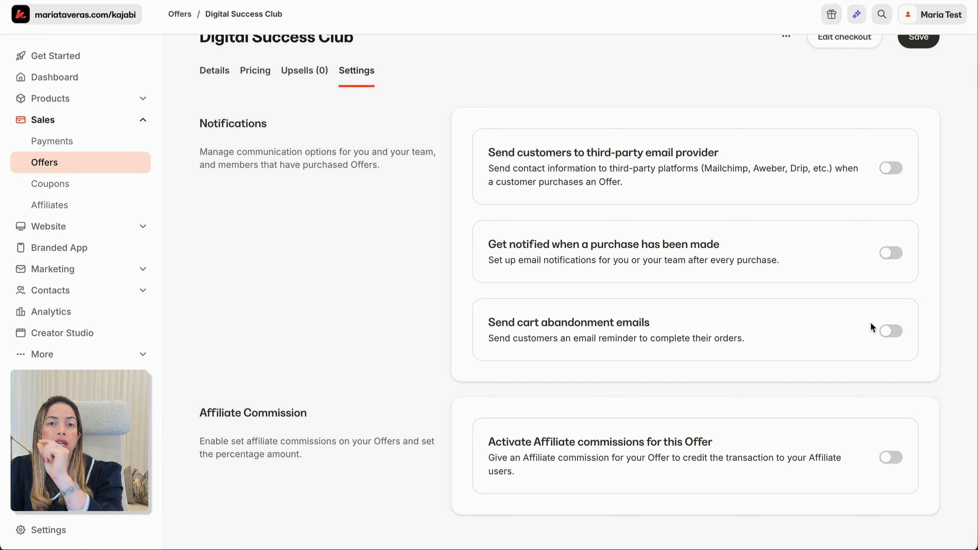
pyautogui.scroll(1, 871, 327)
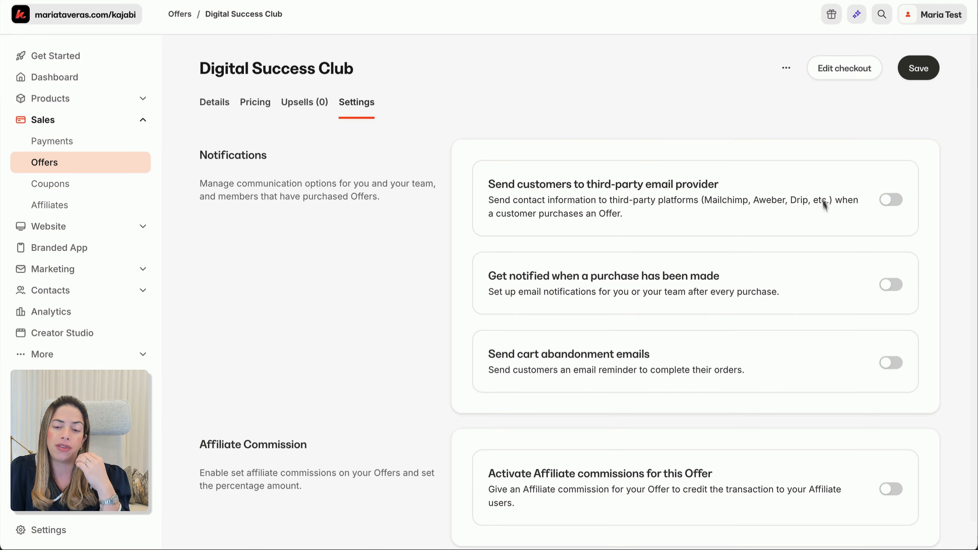
pyautogui.click(834, 76)
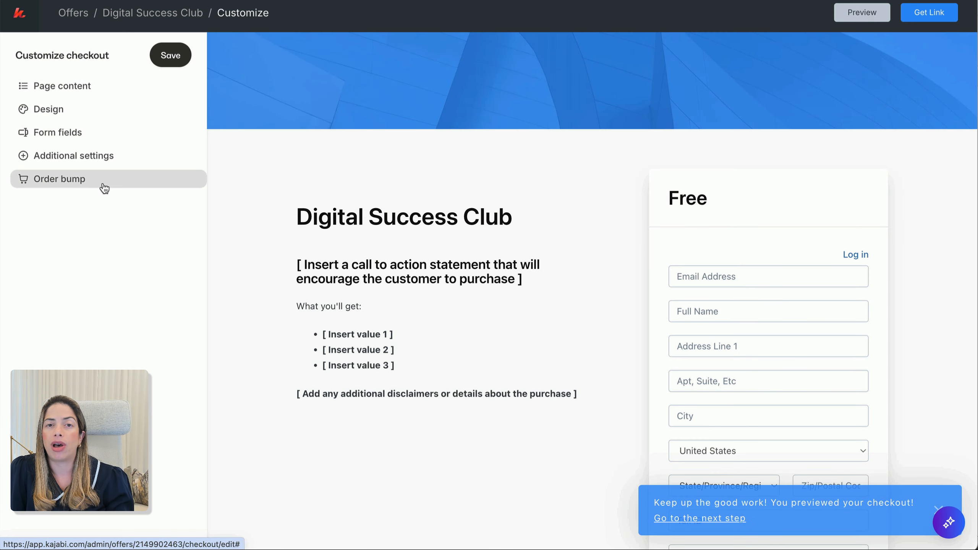
pyautogui.click(18, 15)
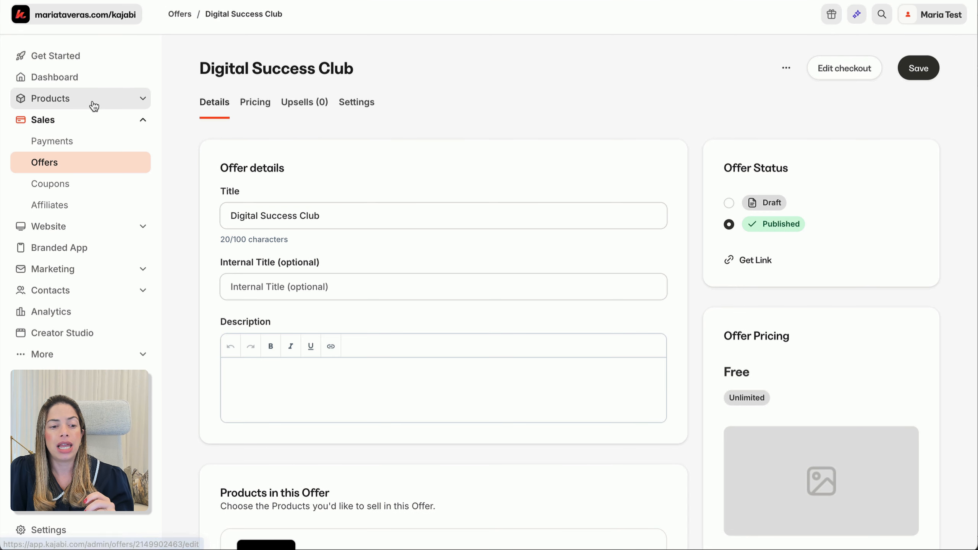
# Open the newsletters list, look over the newsletter comments page, and return to the list.
pyautogui.click(93, 105)
pyautogui.click(79, 227)
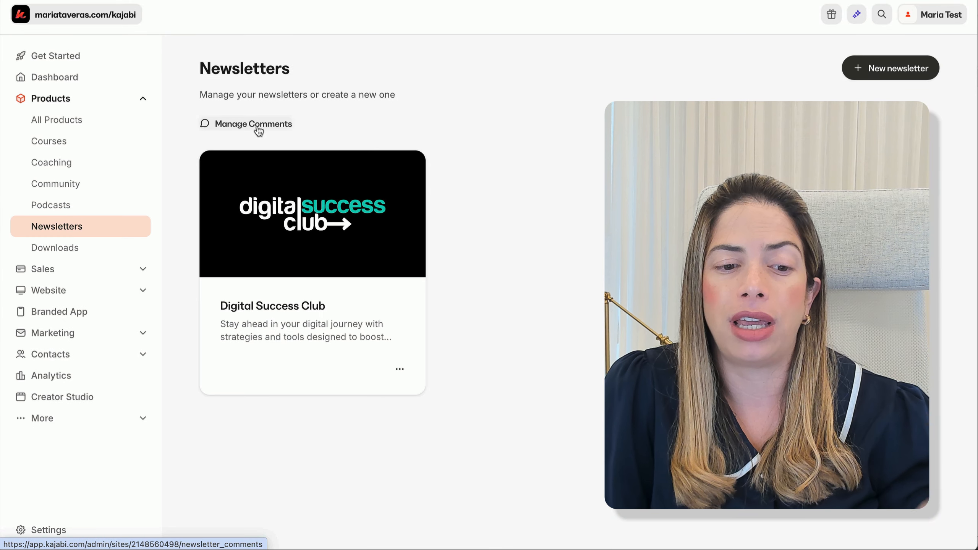
pyautogui.click(257, 127)
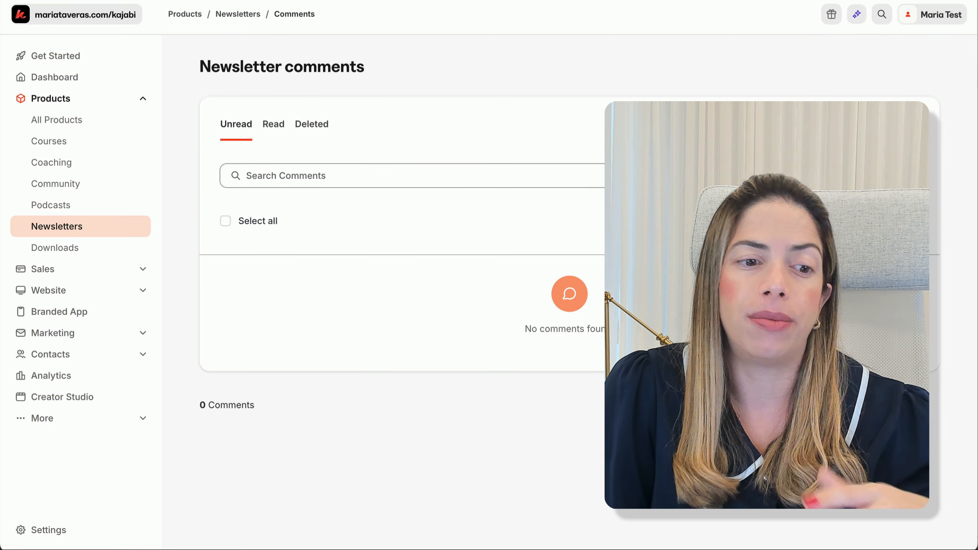
pyautogui.hotkey('alt', 'Left')
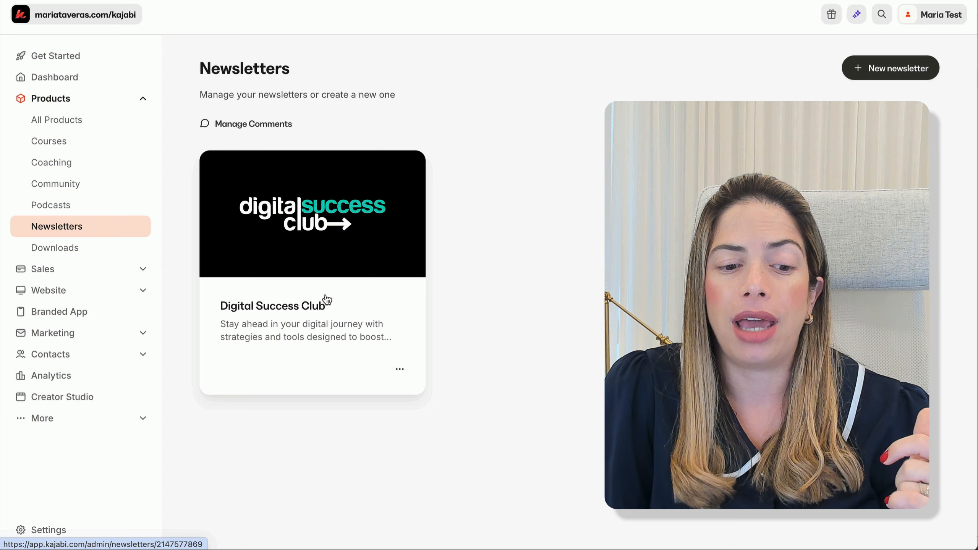
# Look over the editable title, description and thumbnail of the Digital Success Club newsletter.
pyautogui.click(400, 369)
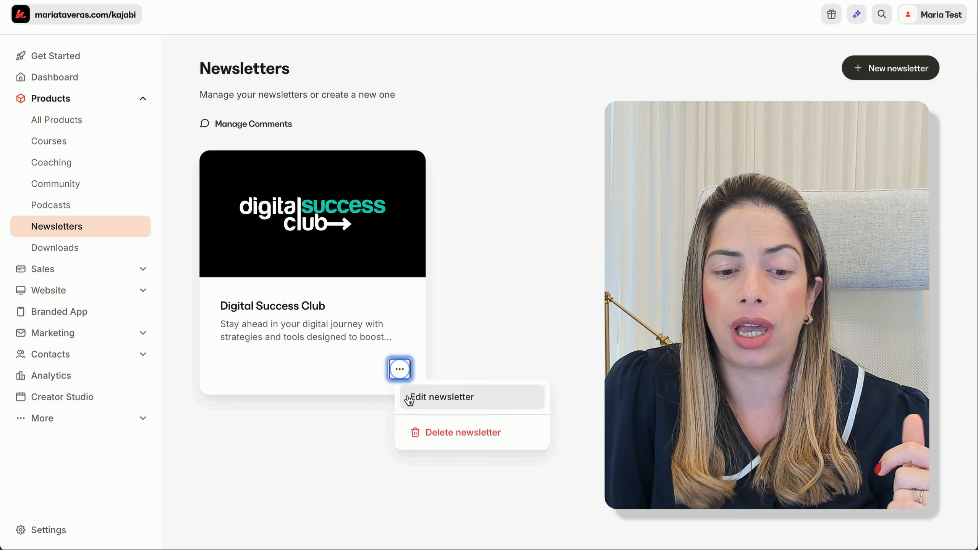
pyautogui.click(409, 398)
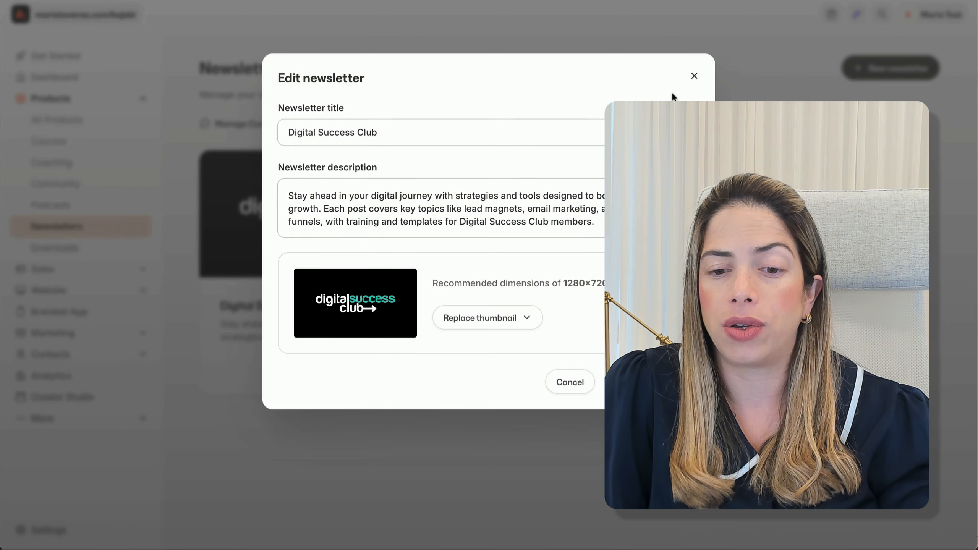
pyautogui.click(694, 76)
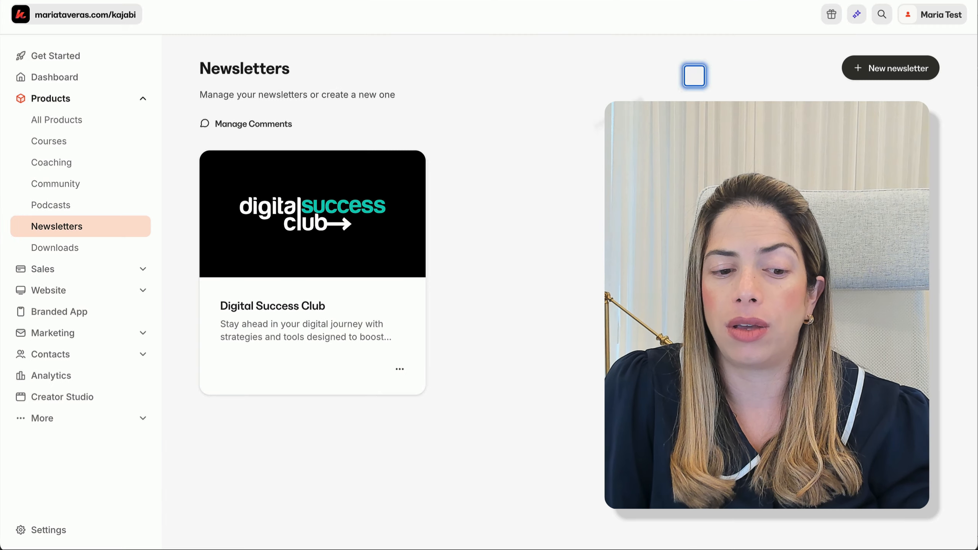
# In the Digital Success Club newsletter's settings, select Digital Success Club as the paywall offer and save.
pyautogui.click(304, 309)
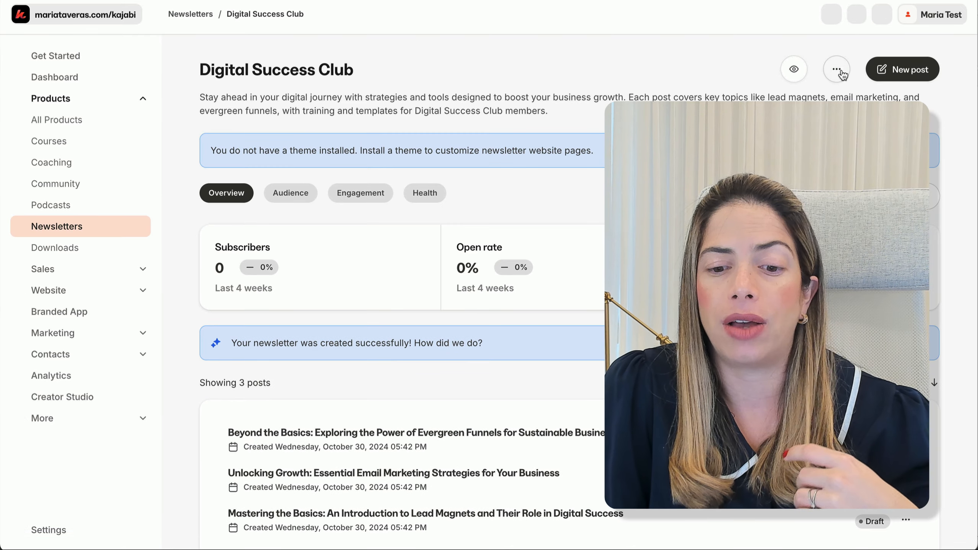
pyautogui.click(836, 70)
pyautogui.click(751, 104)
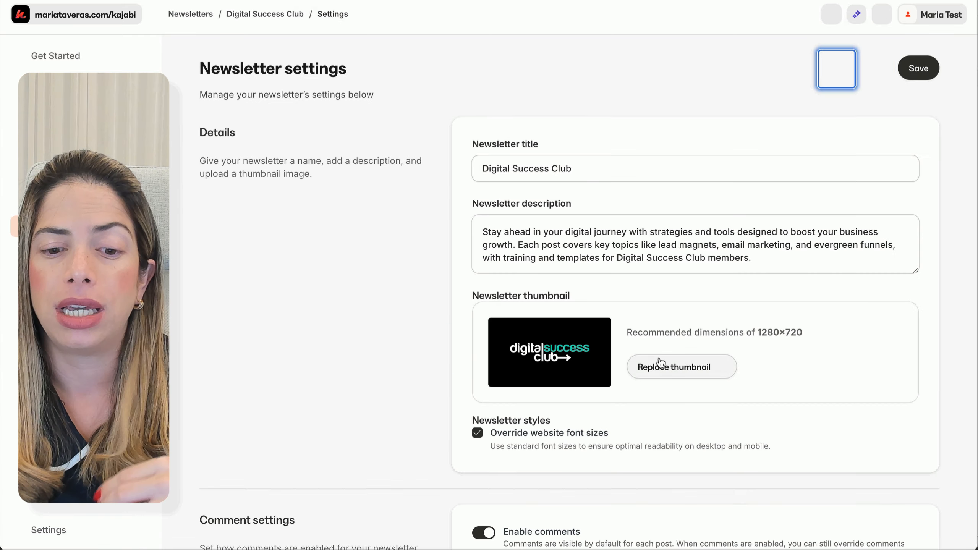
pyautogui.scroll(-15, 660, 362)
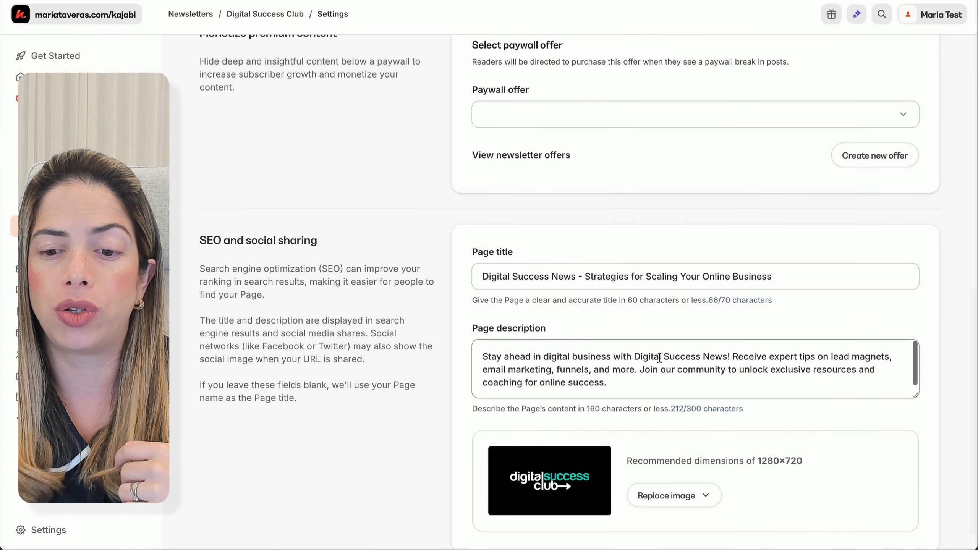
pyautogui.scroll(4, 673, 196)
pyautogui.click(627, 267)
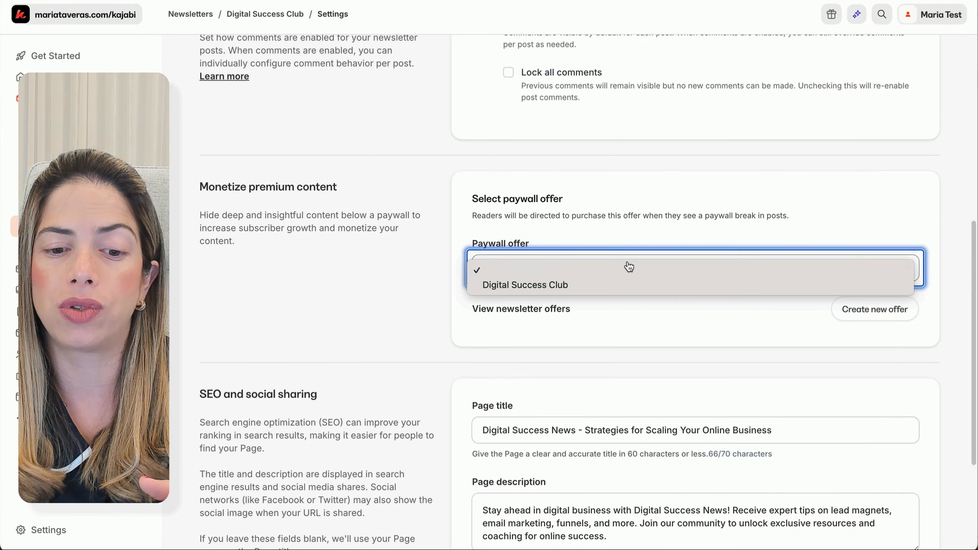
pyautogui.click(619, 285)
pyautogui.scroll(2, 595, 331)
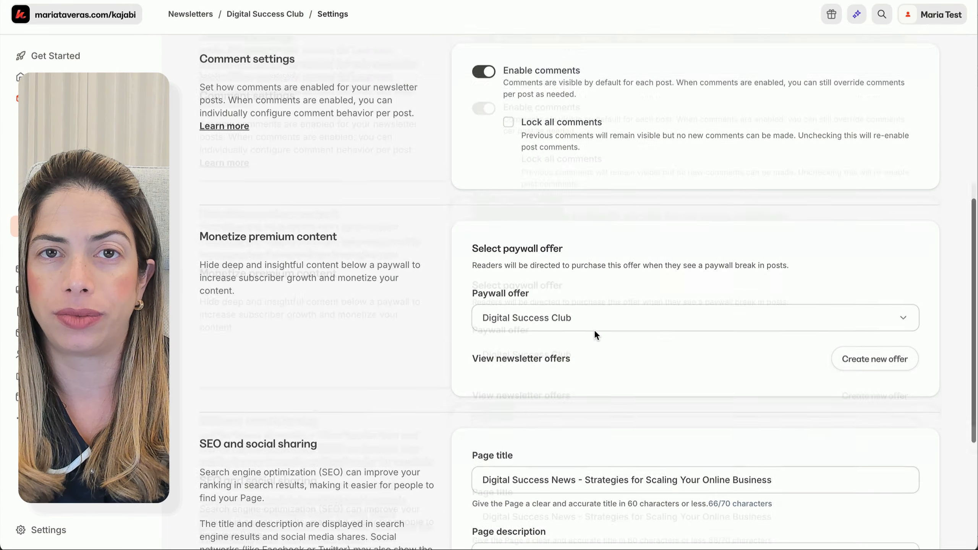
pyautogui.scroll(10, 595, 329)
pyautogui.click(917, 70)
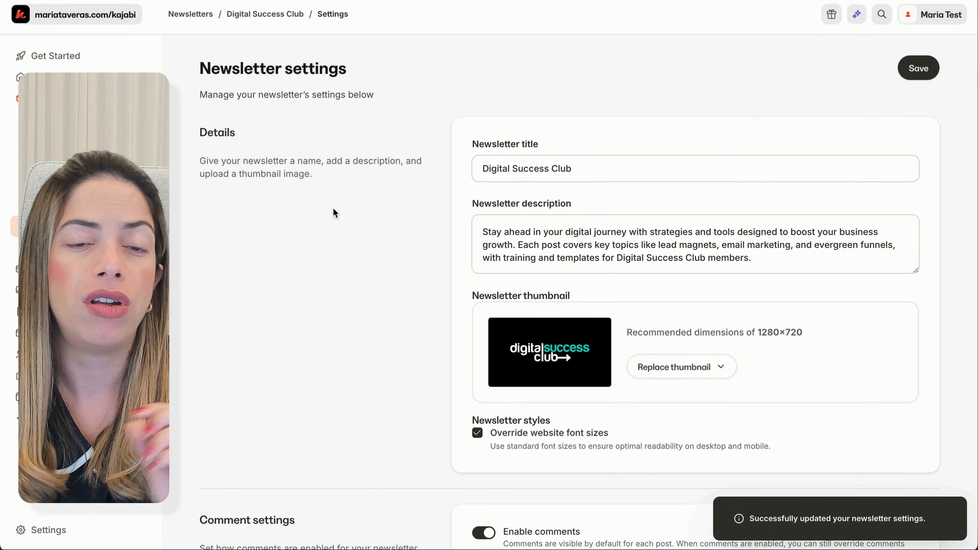
# Start a new post in the Digital Success Club newsletter and look over the Ama assistant's suggestions.
pyautogui.click(262, 15)
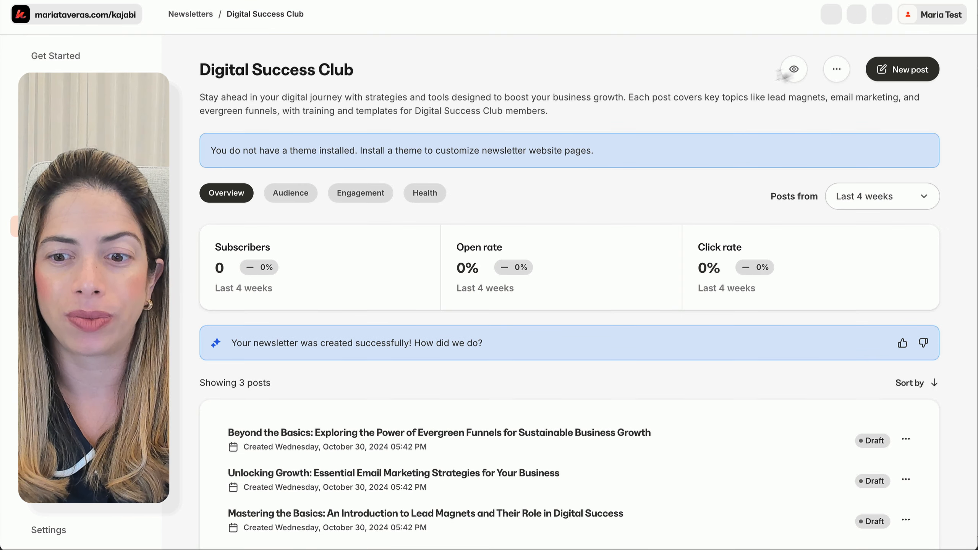
pyautogui.click(898, 74)
pyautogui.click(897, 74)
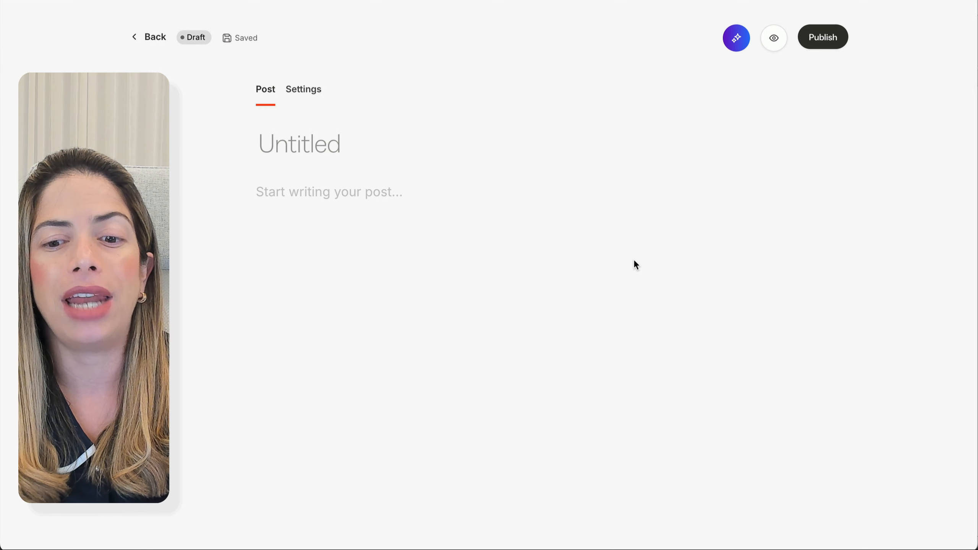
pyautogui.click(737, 38)
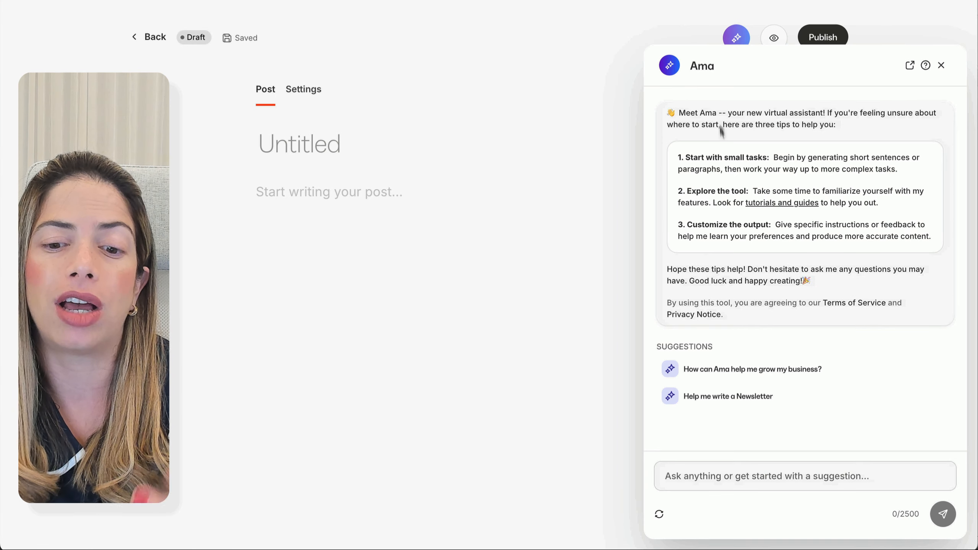
pyautogui.click(943, 66)
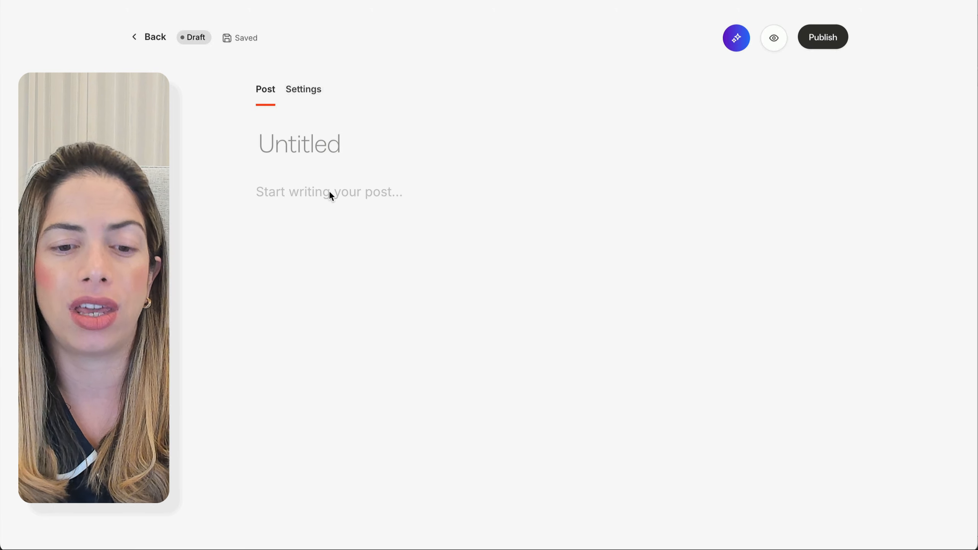
# Title the post "How to Create a Lead Magnet Funnel to Grow Your List inside Kajabi".
pyautogui.press('super+Tab')
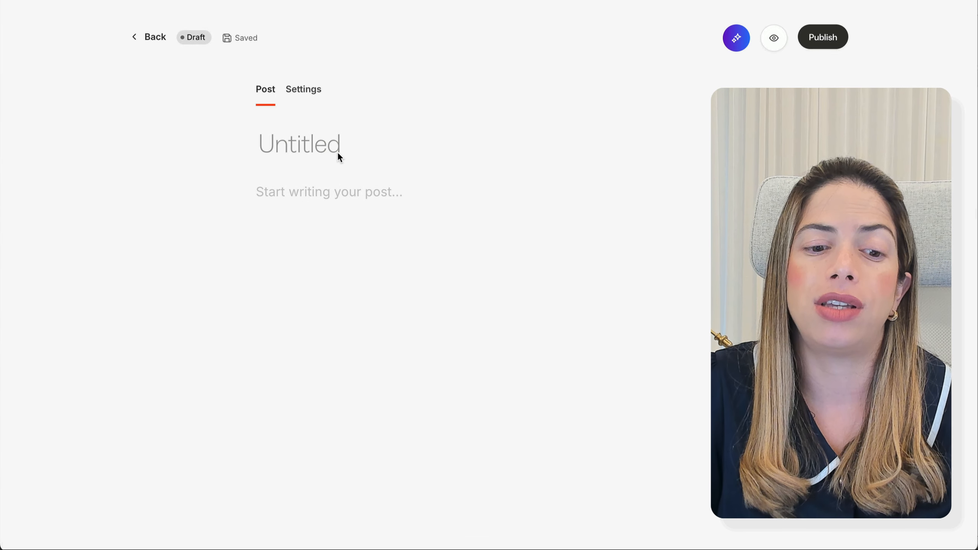
pyautogui.click(316, 149)
pyautogui.write('How to Create a Lead Magnet Funnel to Grow Your List')
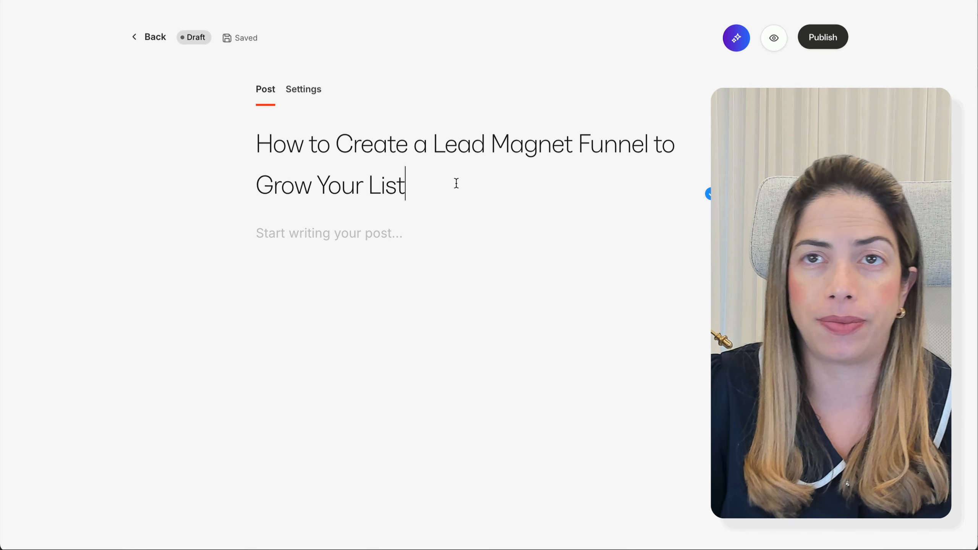
pyautogui.write('inside Kajabi')
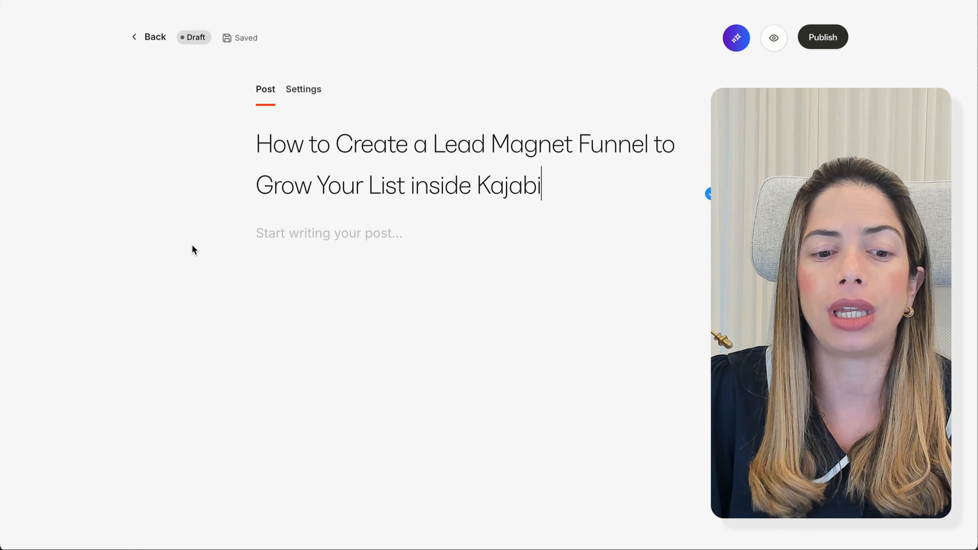
# Look over the formatting, heading and embed options available for the post body.
pyautogui.click(328, 242)
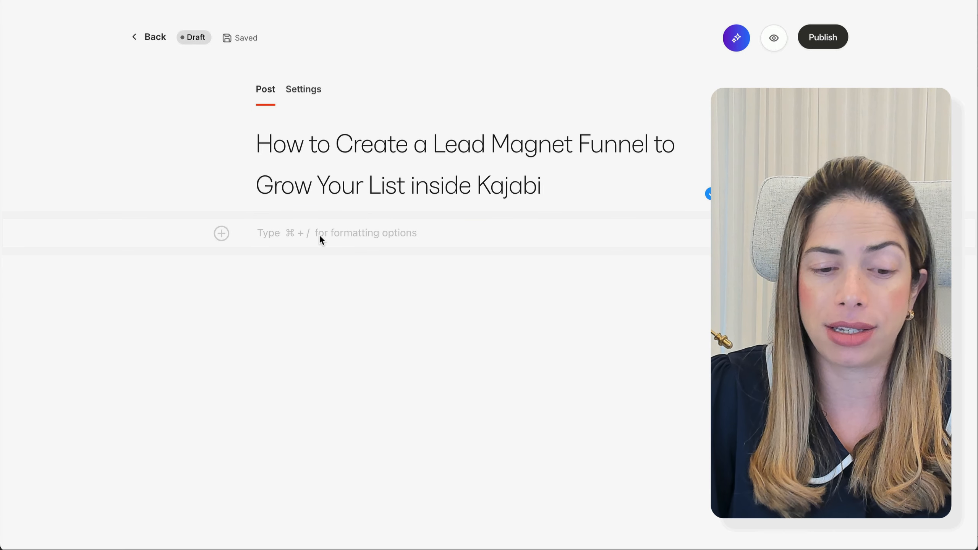
pyautogui.press('super+slash')
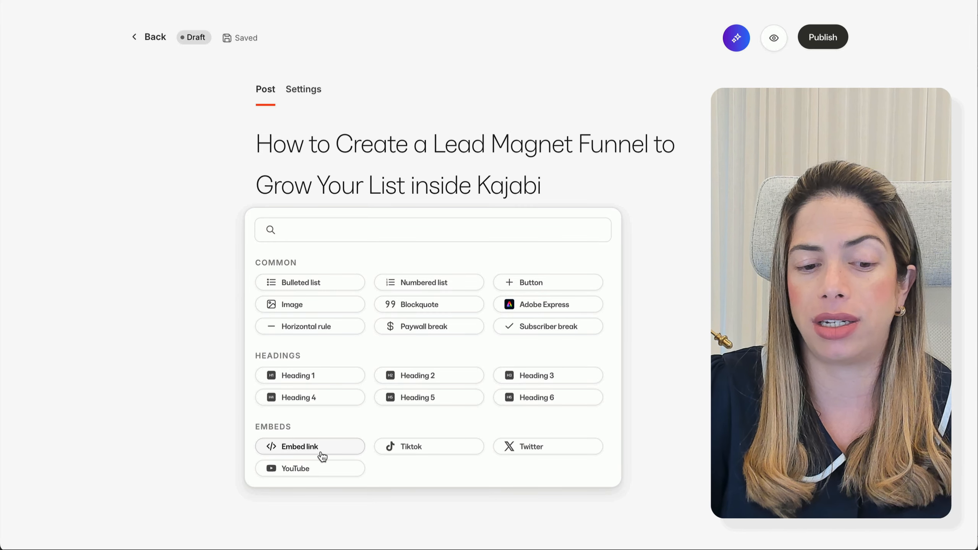
pyautogui.click(195, 284)
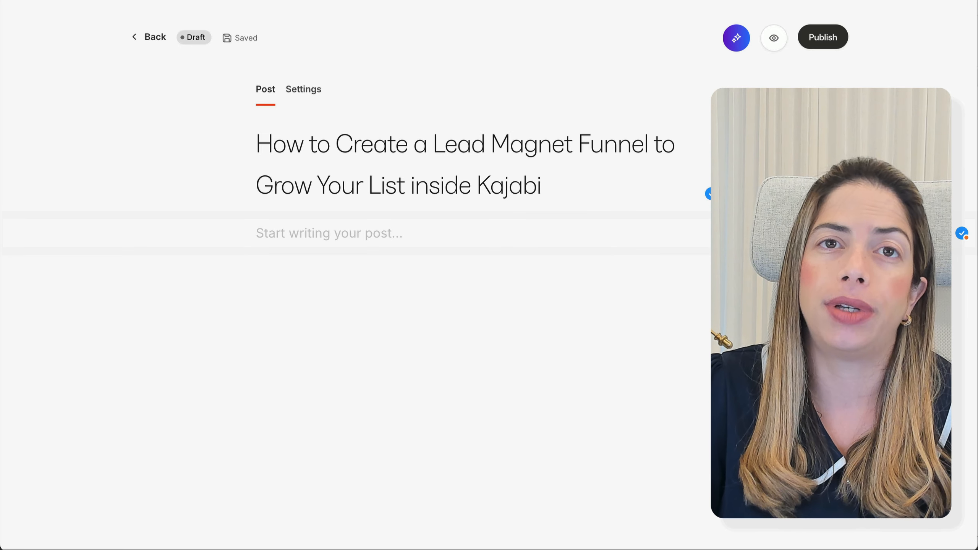
# Add the "Introduction" section about building an engaged email list to the post body.
pyautogui.click(342, 250)
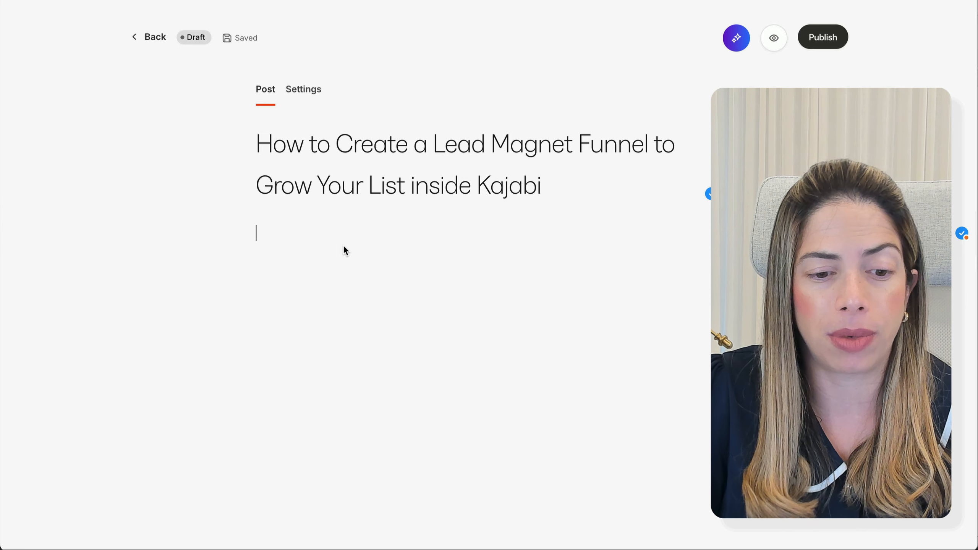
pyautogui.write('Introduction Building an engaged email list is one of the most powerful strategies for a digital business. To grow your list effectively, you’ll need a well-designed lead magnet—a valuable free resource that speaks directly to the needs of your target audience. A successful lead magnet not only helps attract your ideal audience but also gives you key insights into their preferences, allowing you to nurture these leads and position them for your main offers.')
pyautogui.press('Return')
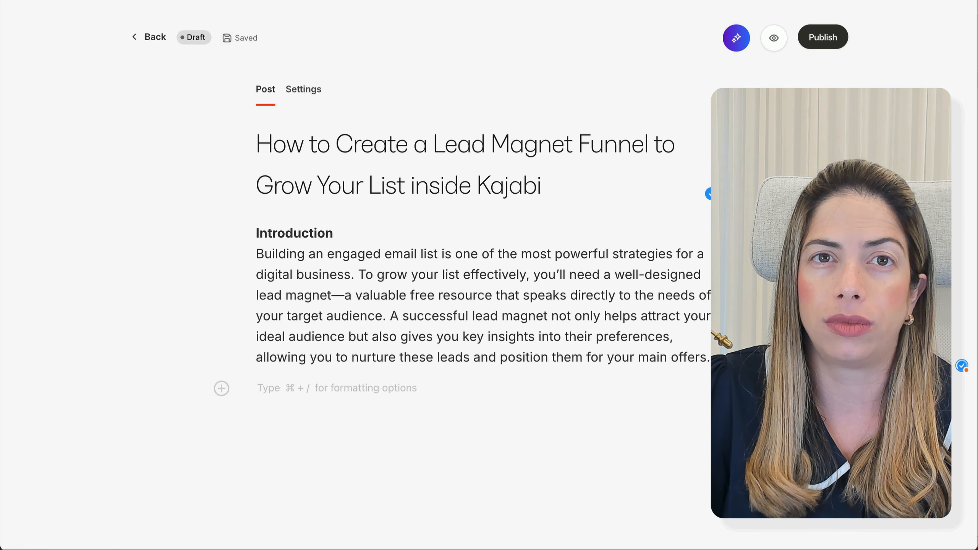
pyautogui.press('BackSpace')
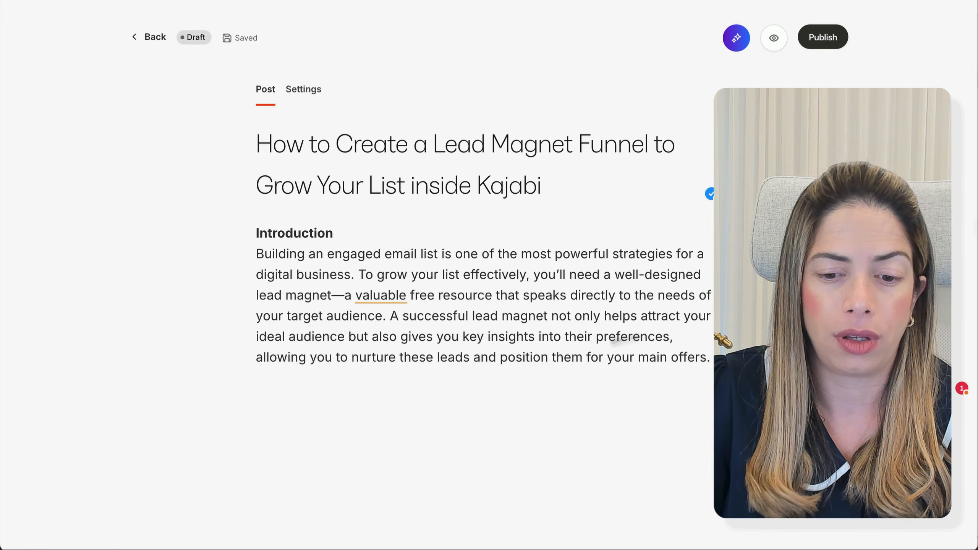
# Add the "Why Lead Magnets Matter" section with its bulleted list below the introduction.
pyautogui.press('Return')
pyautogui.write('Why Lead Magnets Matter Lead magnets are more than just free downloads; they’re an opportunity to build trust with potential clients. By offering valuable content upfront, you’re inviting your audience to see the benefits of working with you. When done right, a lead magnet funnel lets you: Attract Targeted Leads: Reach people genuinely interested in your services. Understand Your Market: Gain insights into what resonates with your audience. Warm Up Leads: Build a connection before introducing paid offerings. Creating a lead magnet funnel that appeals to your target market is essential, and that’s what we’ll guide you through in this newsletter.')
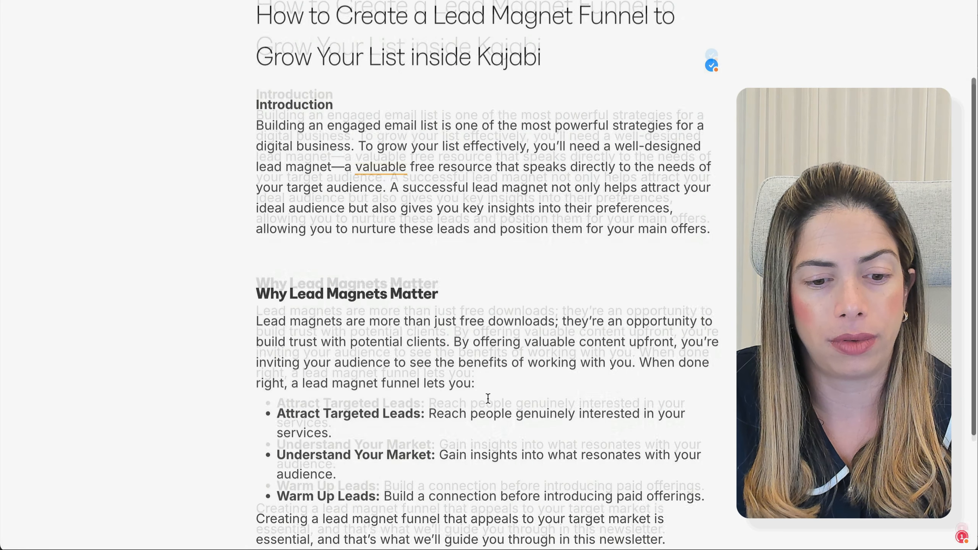
pyautogui.press('Return')
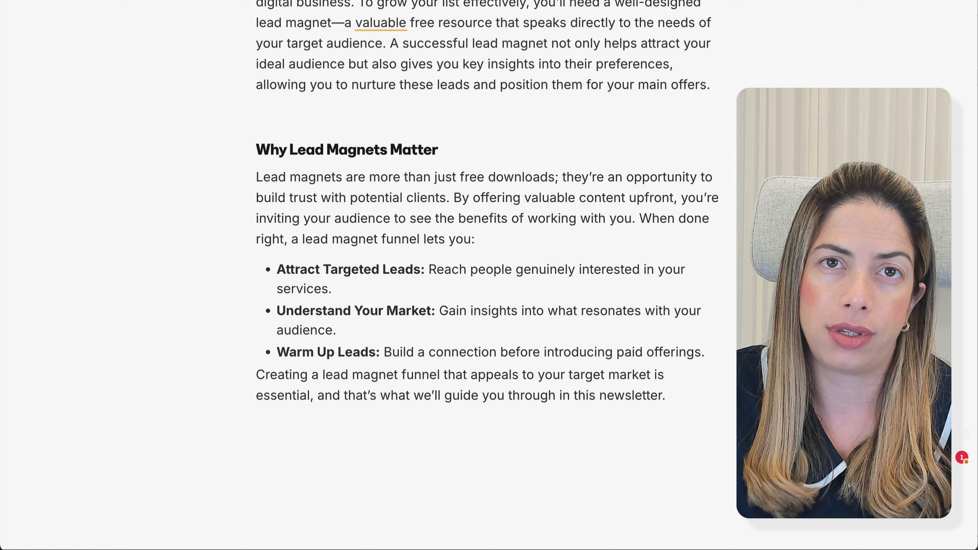
# Paste the "Steps to Create a High-Impact Lead Magnet Funnel" section at the end of the post and insert an empty line above its heading.
pyautogui.click(547, 440)
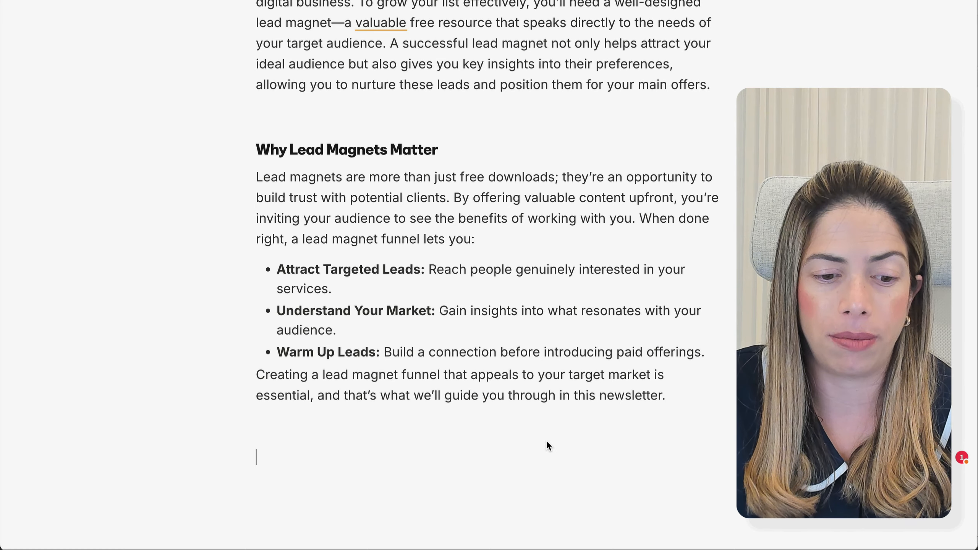
pyautogui.hotkey('ctrl', 'v')
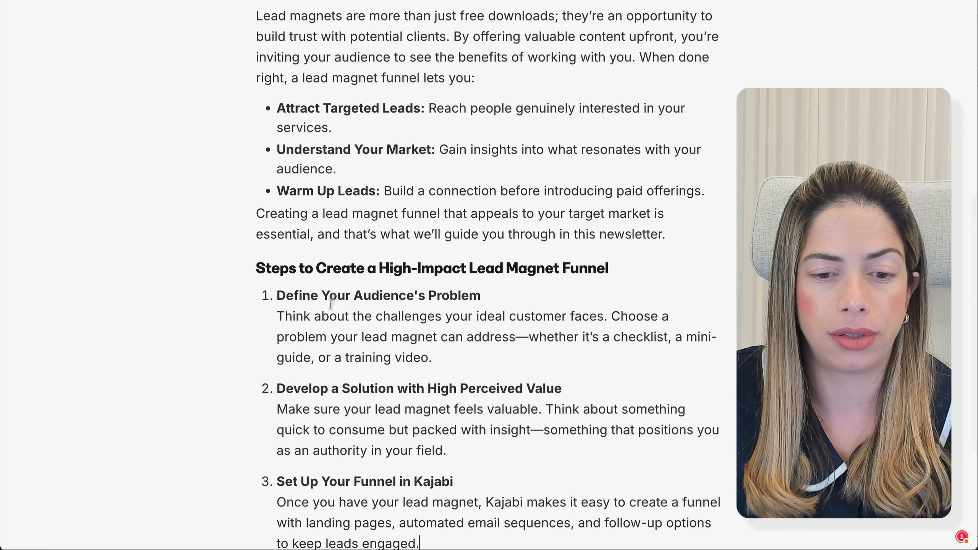
pyautogui.click(671, 228)
pyautogui.press('Return')
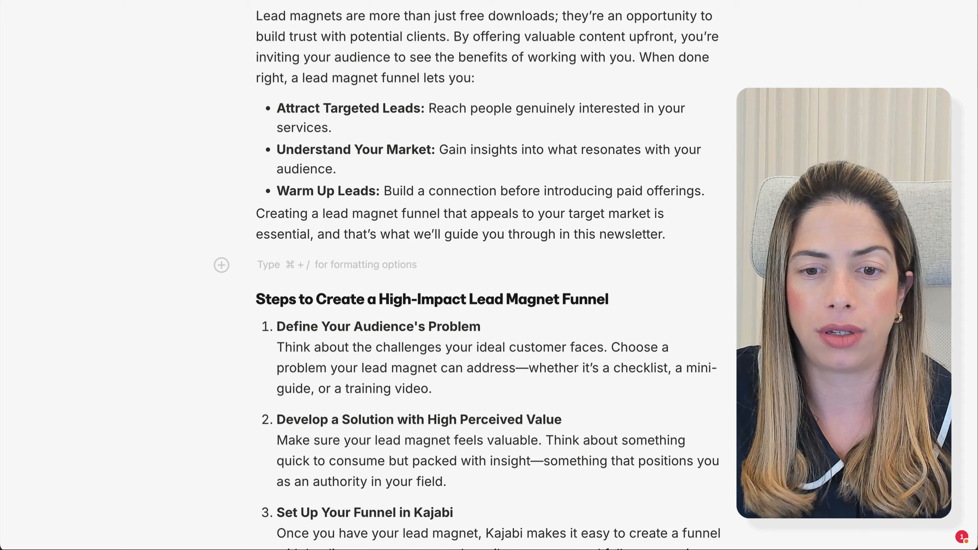
# Insert a subscriber break below the numbered list at the end of the post.
pyautogui.click(637, 1)
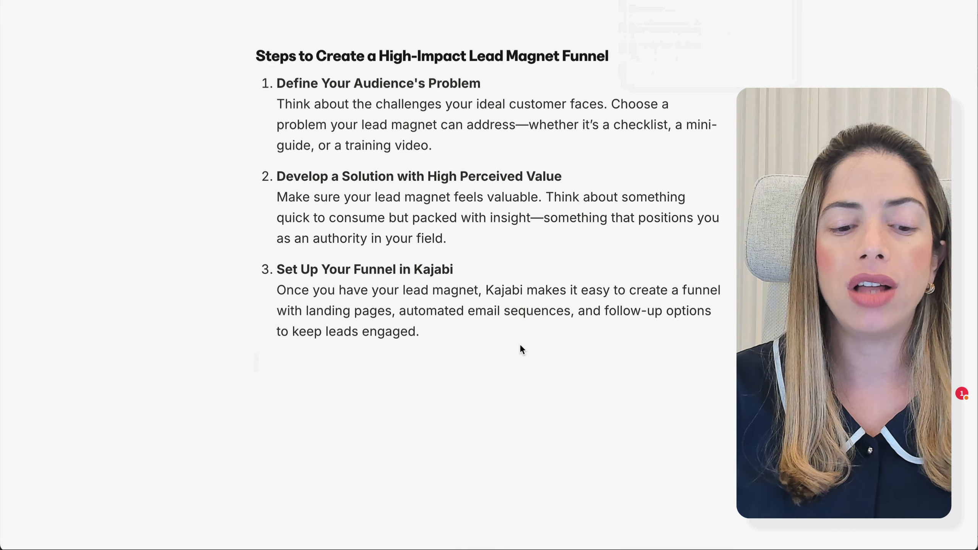
pyautogui.click(520, 345)
pyautogui.press('super+slash')
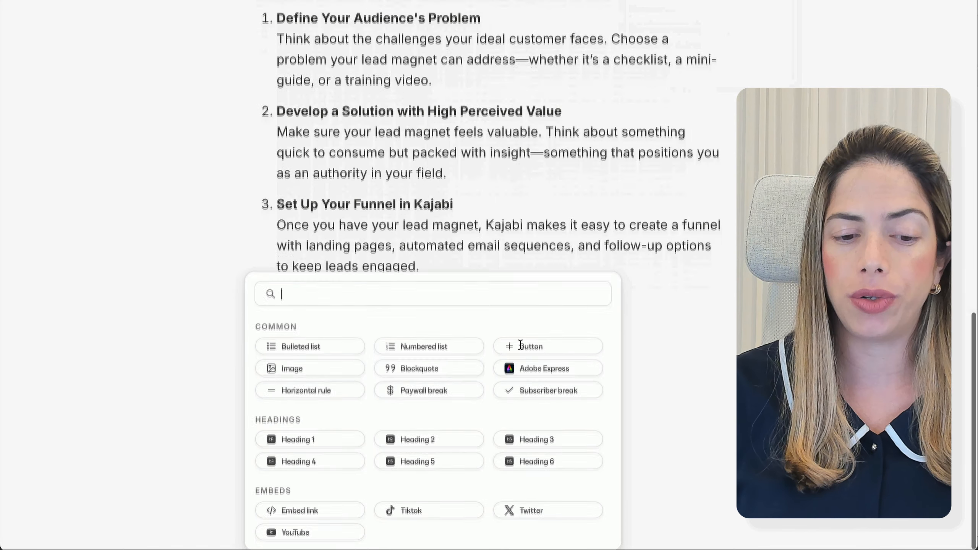
pyautogui.click(518, 391)
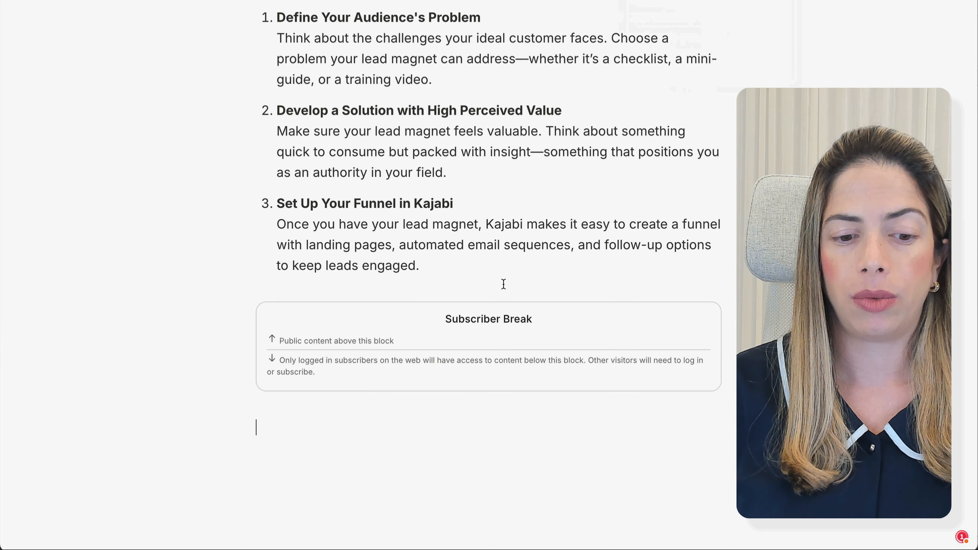
# Add the "Want to Learn Step-by-Step?" section about the exclusive training above the subscriber break and make its heading bold.
pyautogui.click(492, 268)
pyautogui.press('Return')
pyautogui.write('Want to Learn Step-by-Step?')
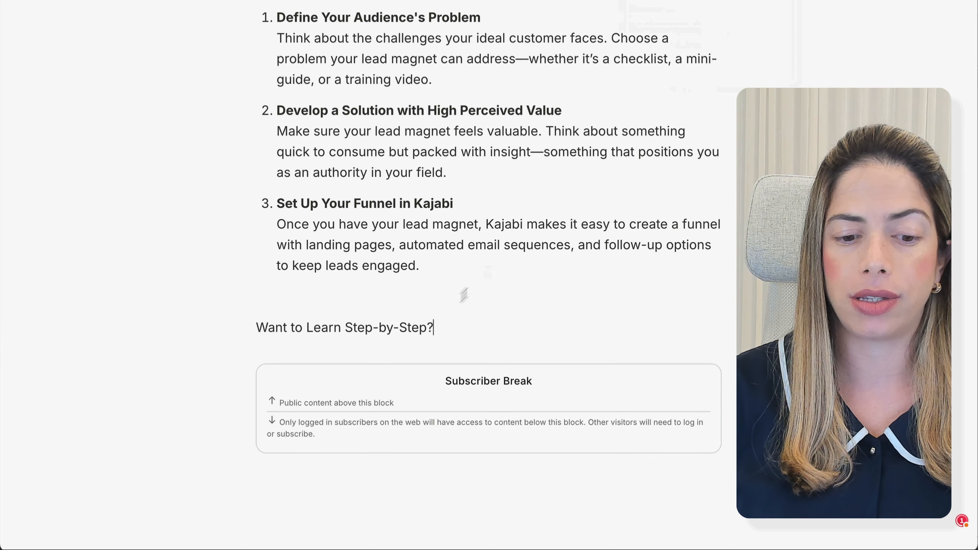
pyautogui.scroll(-4, 443, 321)
pyautogui.click(445, 321)
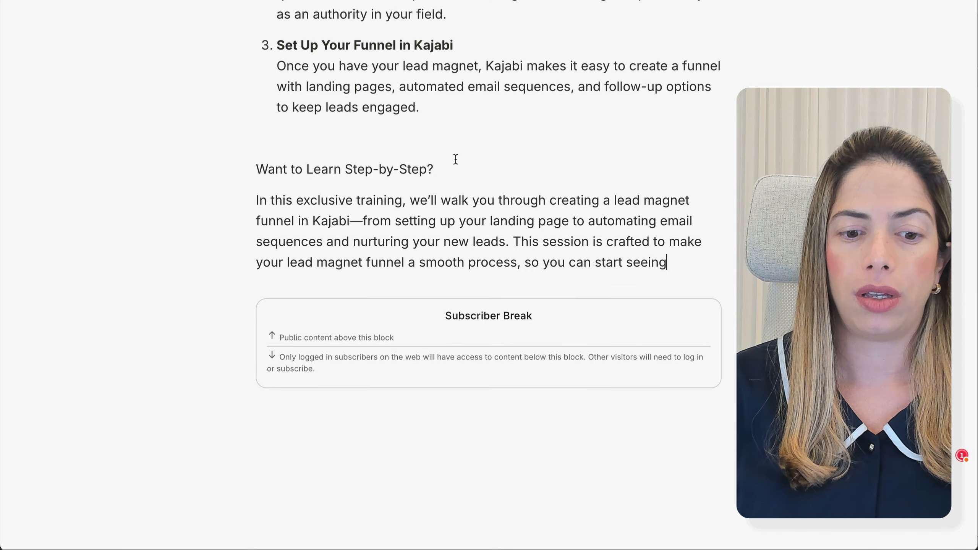
pyautogui.moveTo(453, 165); pyautogui.dragTo(225, 168)
pyautogui.press('super+b')
pyautogui.click(543, 263)
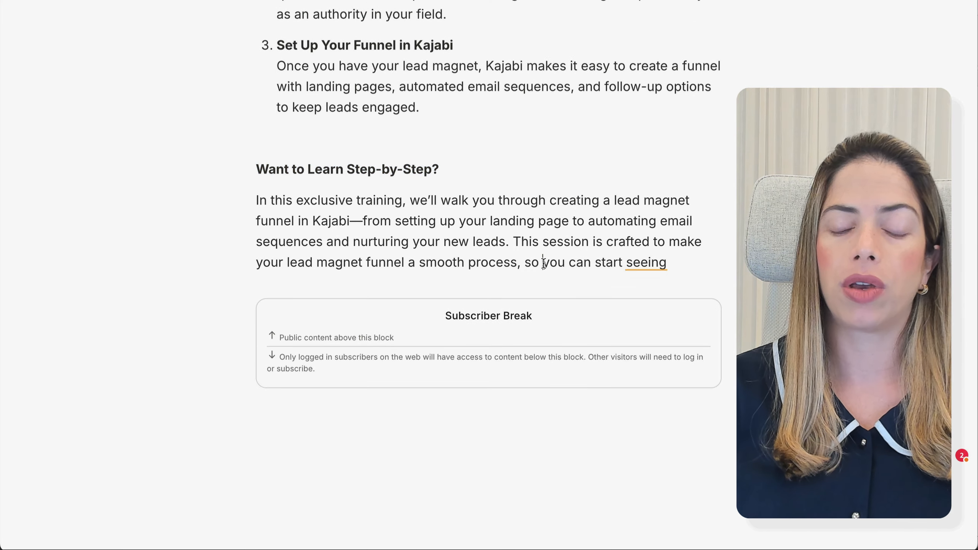
# Embed the YouTube training video on creating a lead magnet funnel below the subscriber break, using its copied link.
pyautogui.scroll(-2, 544, 263)
pyautogui.click(494, 354)
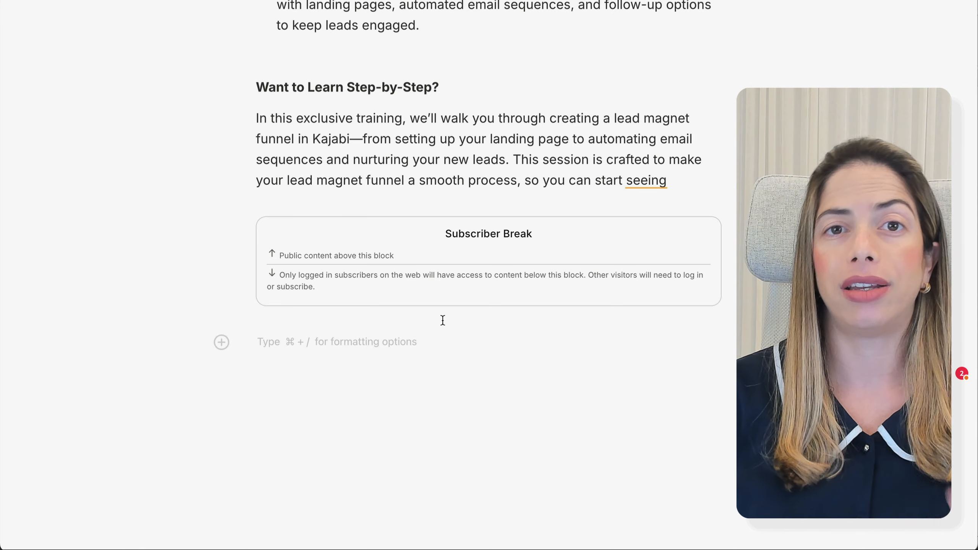
pyautogui.press('super+slash')
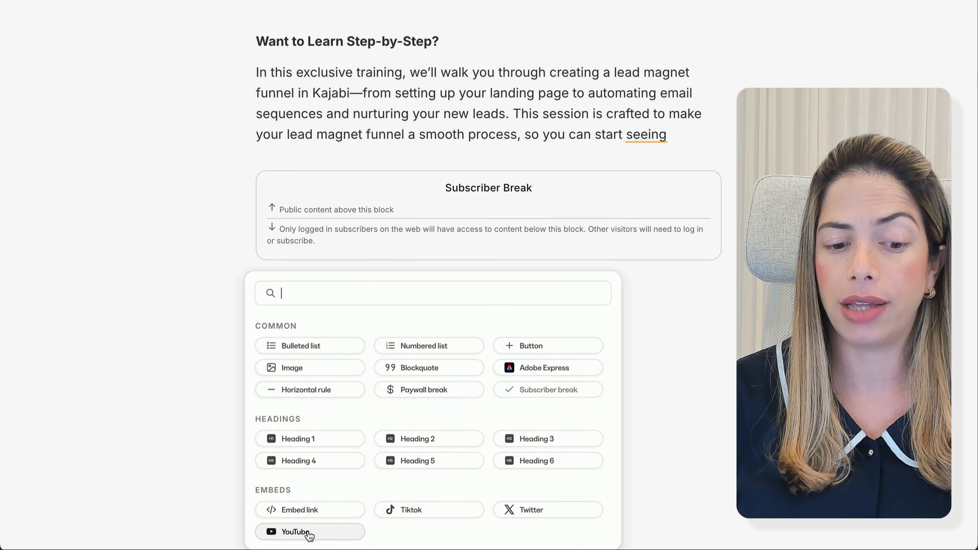
pyautogui.click(309, 533)
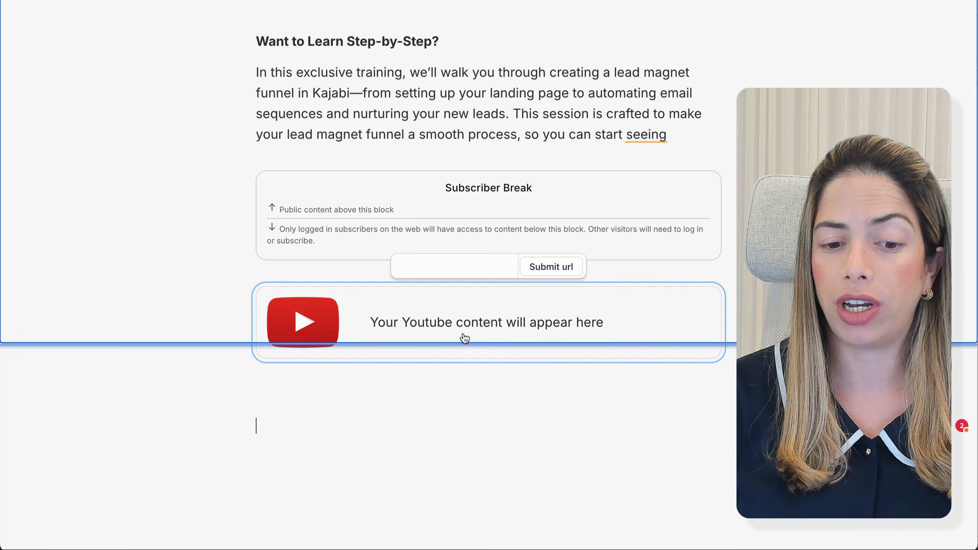
pyautogui.click(474, 267)
pyautogui.hotkey('ctrl', 'v')
pyautogui.click(568, 267)
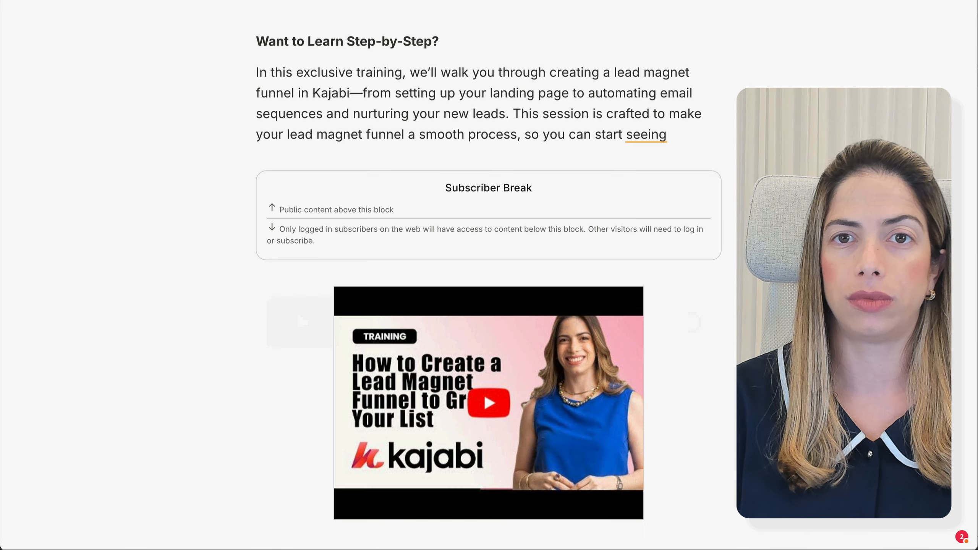
# Add the "Digital Success Club Members Get Full Access!" section with its join invitation below the embedded video.
pyautogui.scroll(-5, 497, 401)
pyautogui.click(505, 401)
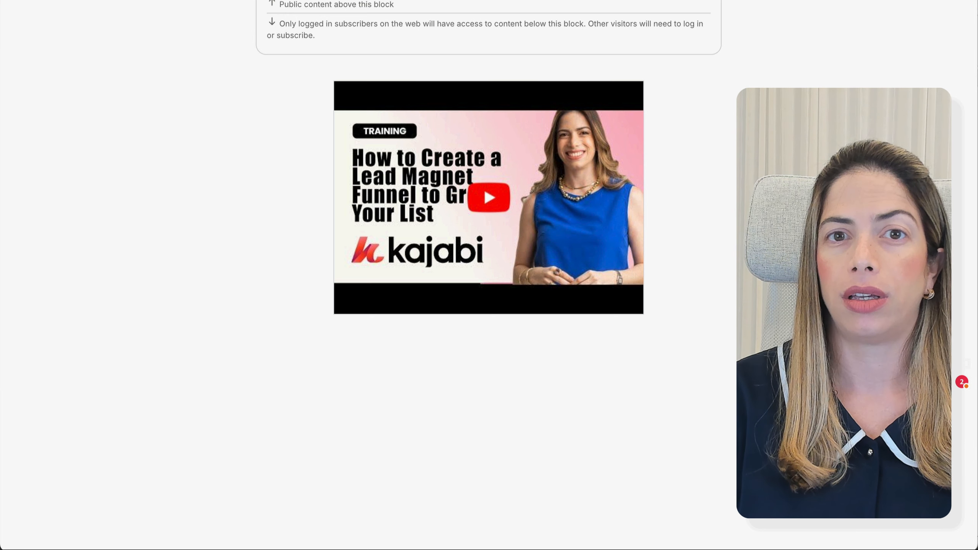
pyautogui.click(419, 350)
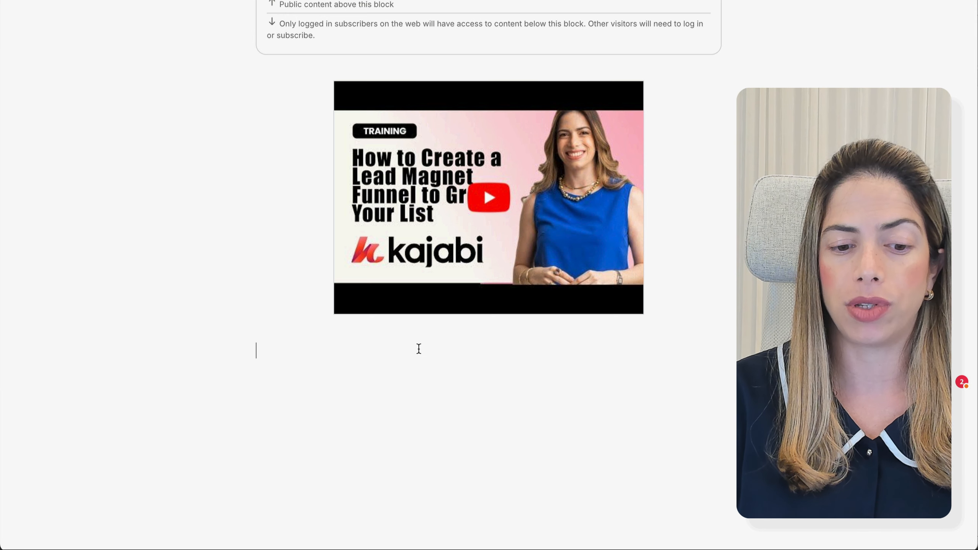
pyautogui.click(414, 353)
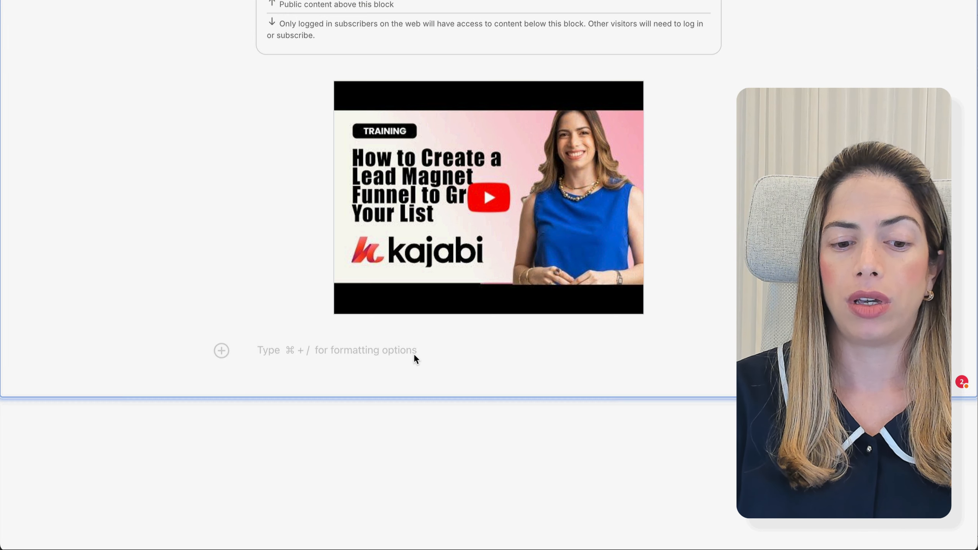
pyautogui.doubleClick(377, 351)
pyautogui.write('Digital Success Club Members Get Full Access! 🚀 Unlock the Full Lead Magnet Framework + AI Prompts 🚀 Members of the Digital Success Club receive full access to the Lead Magnet Framework, along with exclusive AI prompts that help streamline content creation for your lead magnet and its email sequences. This step-by-step guide simplifies the process, providing all the essential details you need to build and optimize a powerful lead magnet funnel. Ready to go from concept to conversion? Join Digital Success Club and start implementing these proven strategies today!')
pyautogui.scroll(-5, 442, 386)
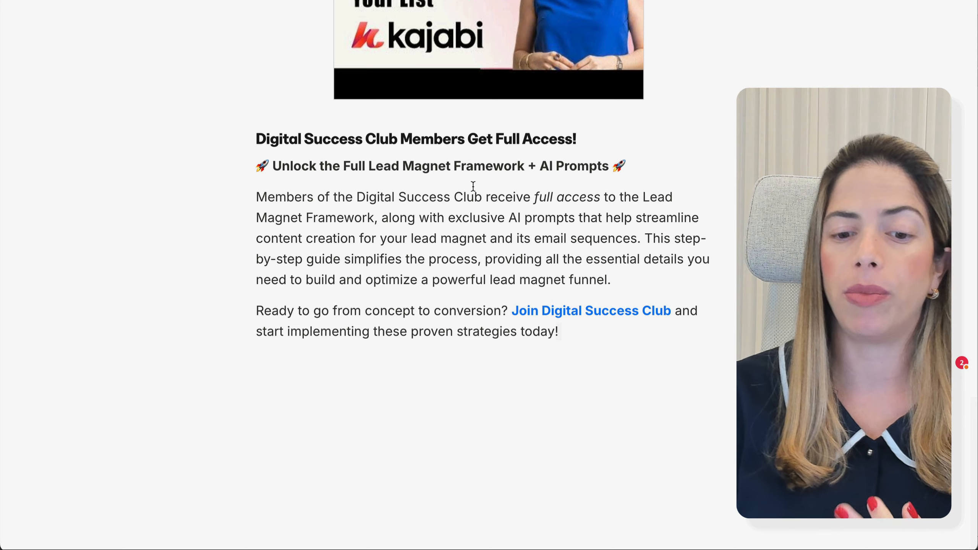
# Insert a paywall break for the Digital Success Club offer below the members' full access section.
pyautogui.press('Return')
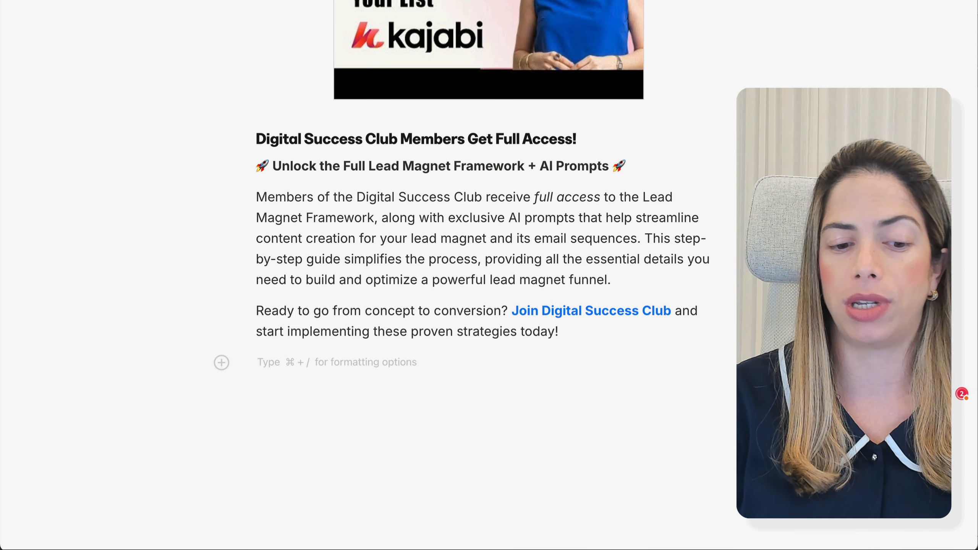
pyautogui.press('super+slash')
pyautogui.click(450, 391)
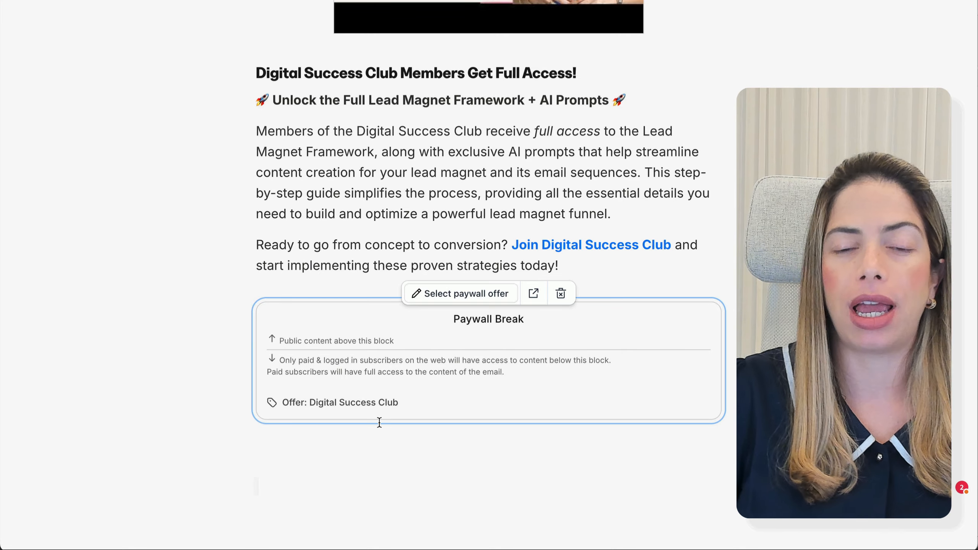
# Paste the "Lead Magnet Funnel Framework" section at the end of the post and insert an empty line above the members' access heading.
pyautogui.scroll(-10, 424, 385)
pyautogui.scroll(6, 506, 397)
pyautogui.scroll(5, 506, 398)
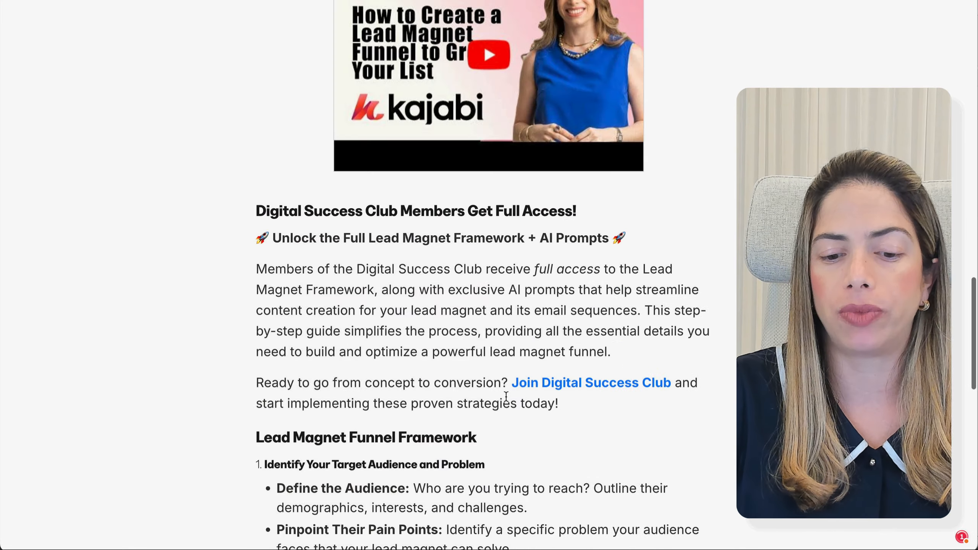
pyautogui.scroll(1, 579, 505)
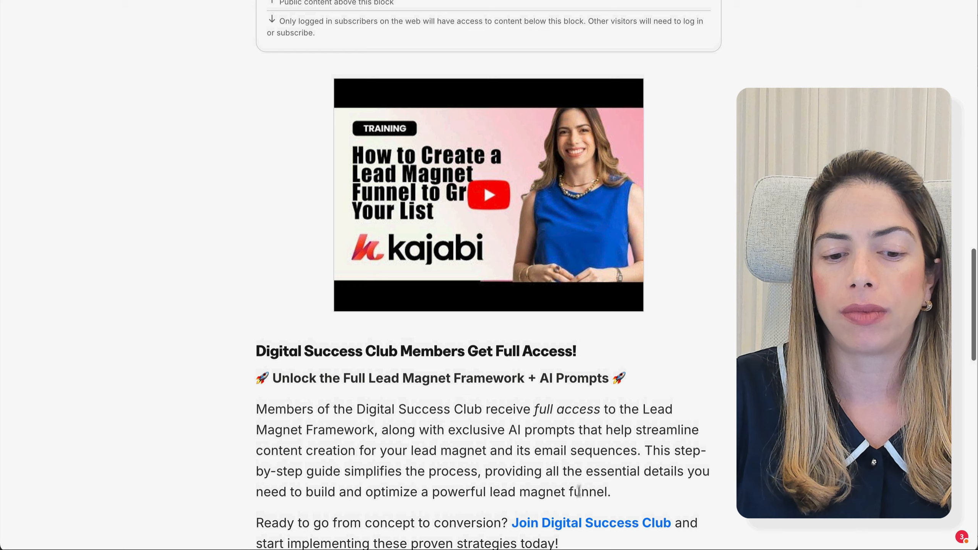
pyautogui.click(555, 343)
pyautogui.press('Return')
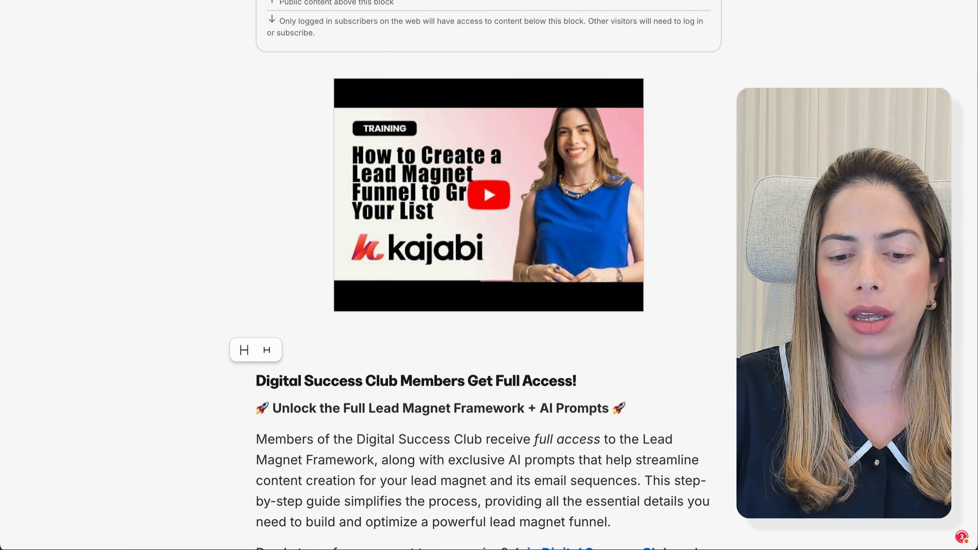
# Insert a paywall break between the Digital Success Club invitation and the "Lead Magnet Funnel Framework" heading, with spacing above it.
pyautogui.scroll(-10, 523, 339)
pyautogui.click(597, 222)
pyautogui.press('Return')
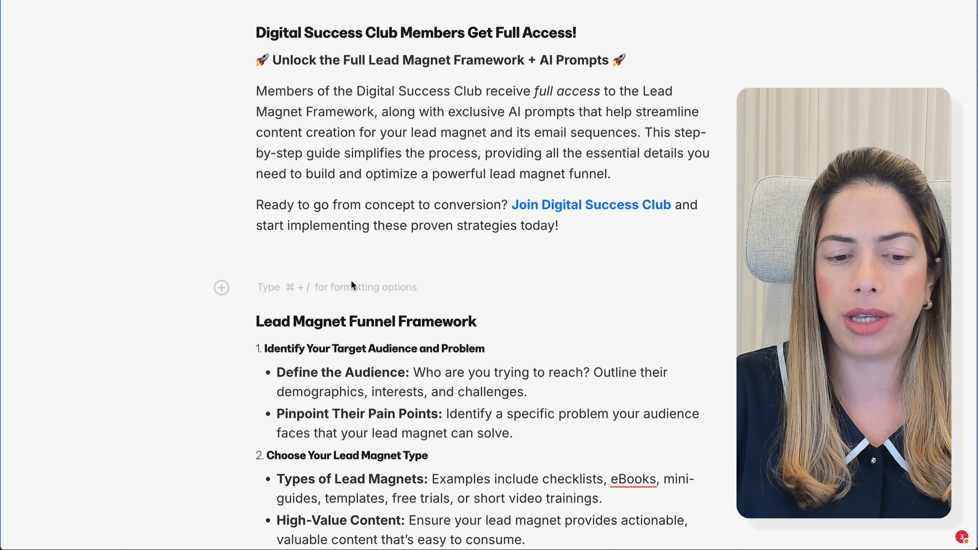
pyautogui.press('super+slash')
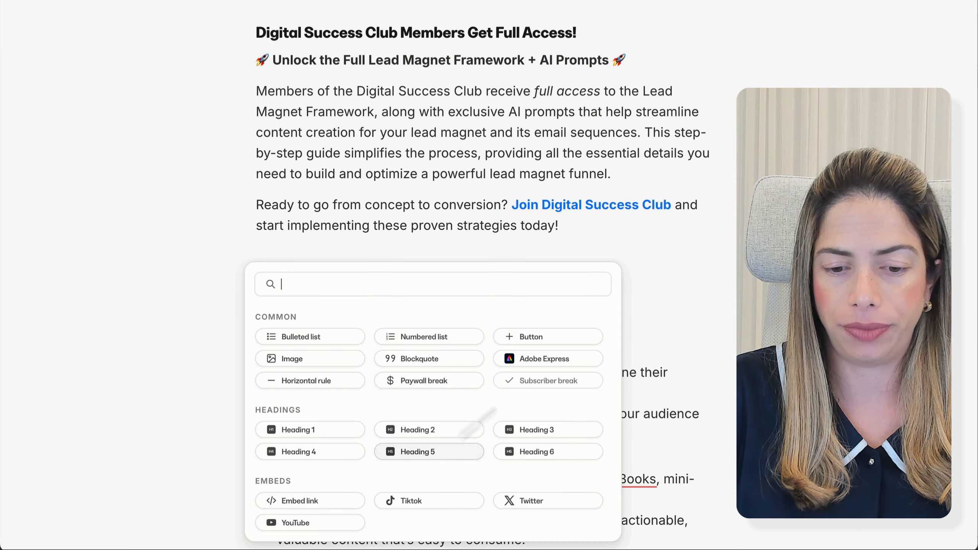
pyautogui.click(462, 382)
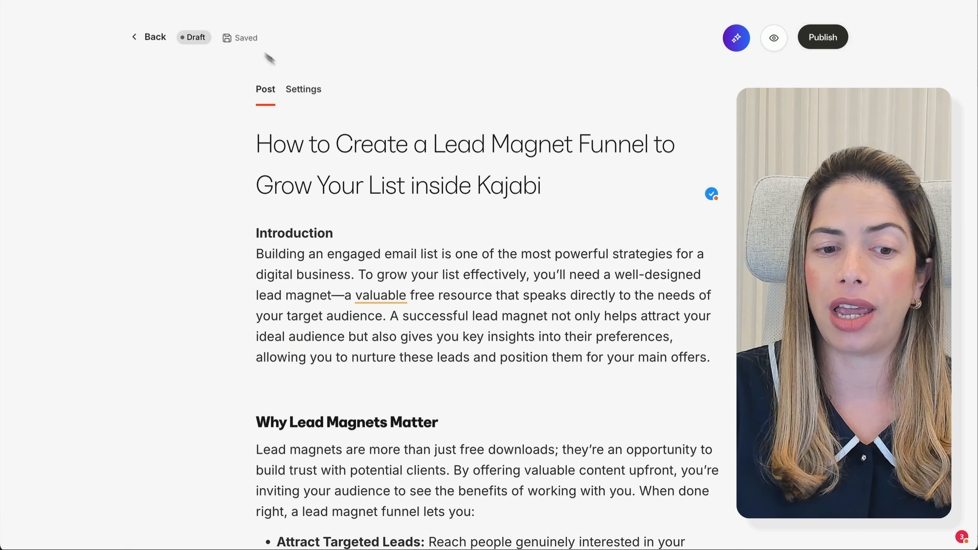
# Open the settings of the newsletter post.
pyautogui.click(298, 91)
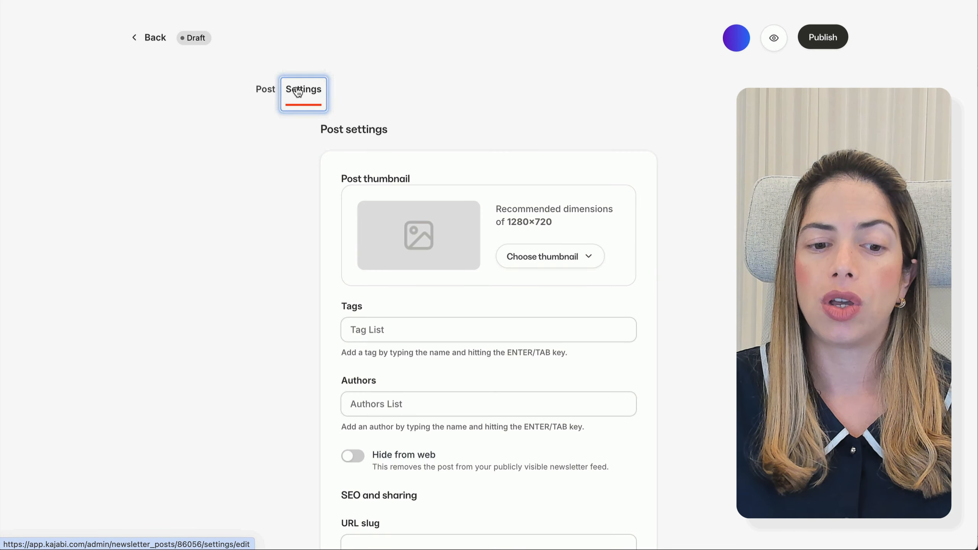
pyautogui.click(572, 256)
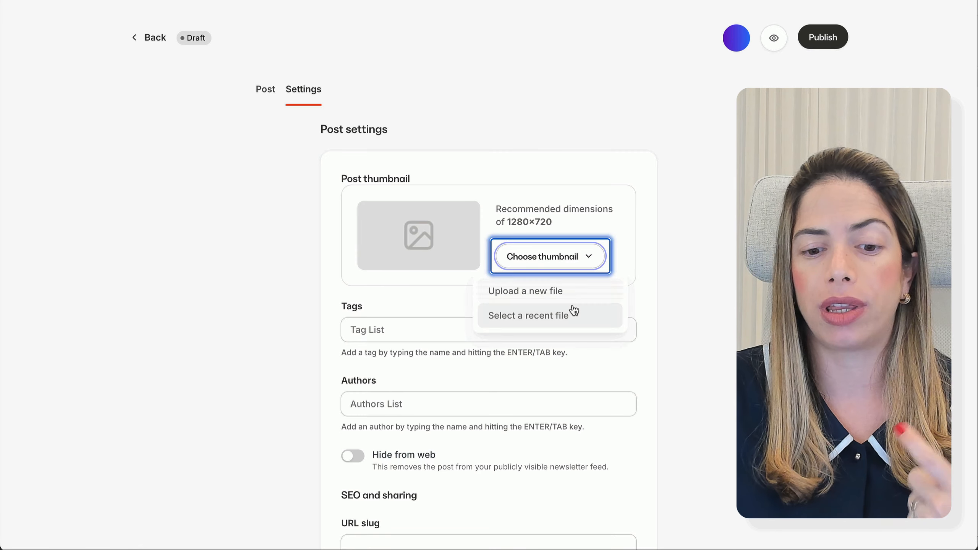
pyautogui.click(573, 312)
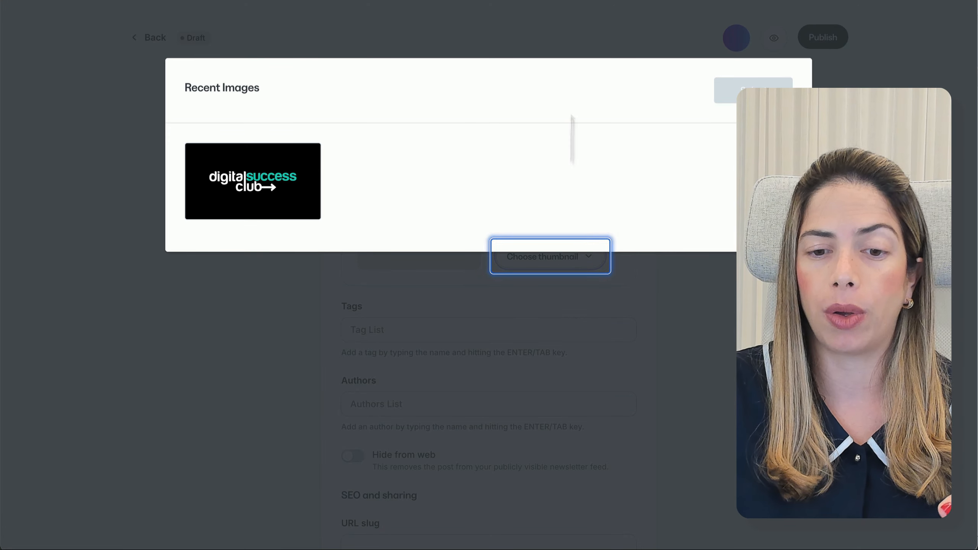
pyautogui.click(568, 40)
# Choose the lead magnet training image from the device as a new post thumbnail file and accept its crop.
pyautogui.click(560, 255)
pyautogui.click(554, 291)
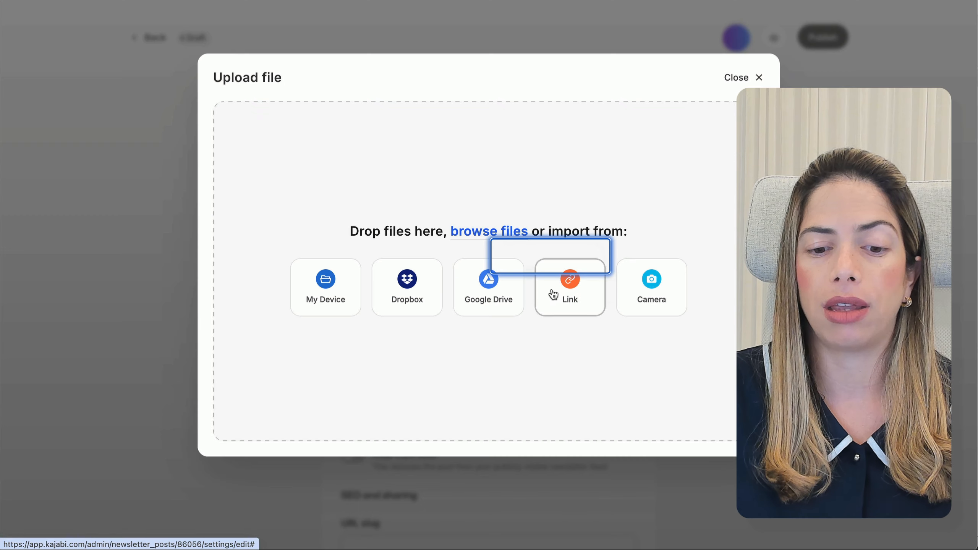
pyautogui.click(344, 293)
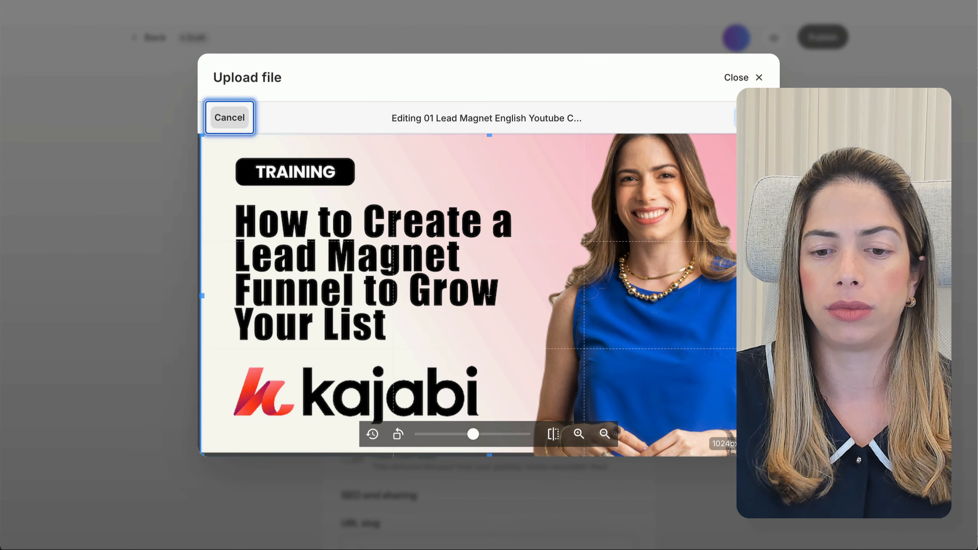
pyautogui.click(751, 117)
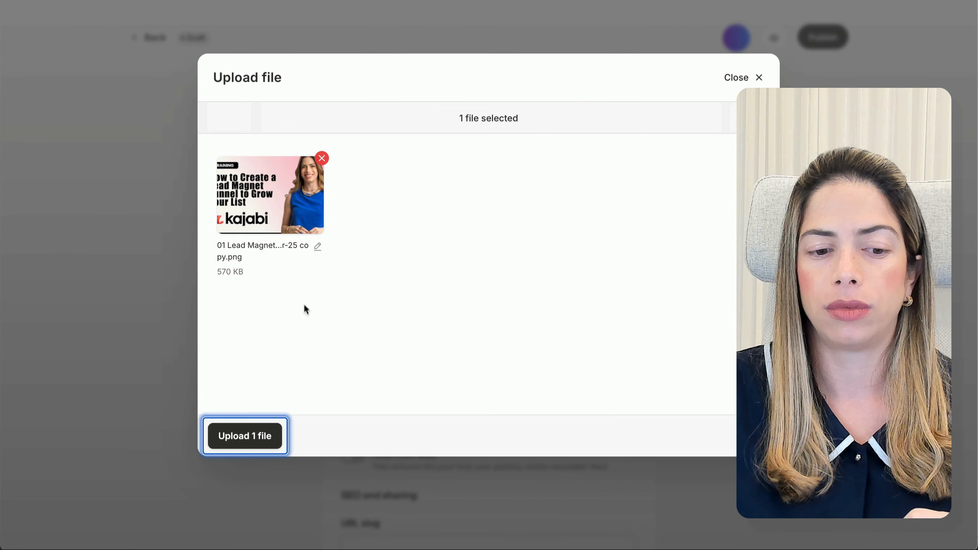
# Rename the thumbnail file "How to Create a Lead Magnet Funnel to Grow Your List" and upload it.
pyautogui.click(317, 246)
pyautogui.write('Ho')
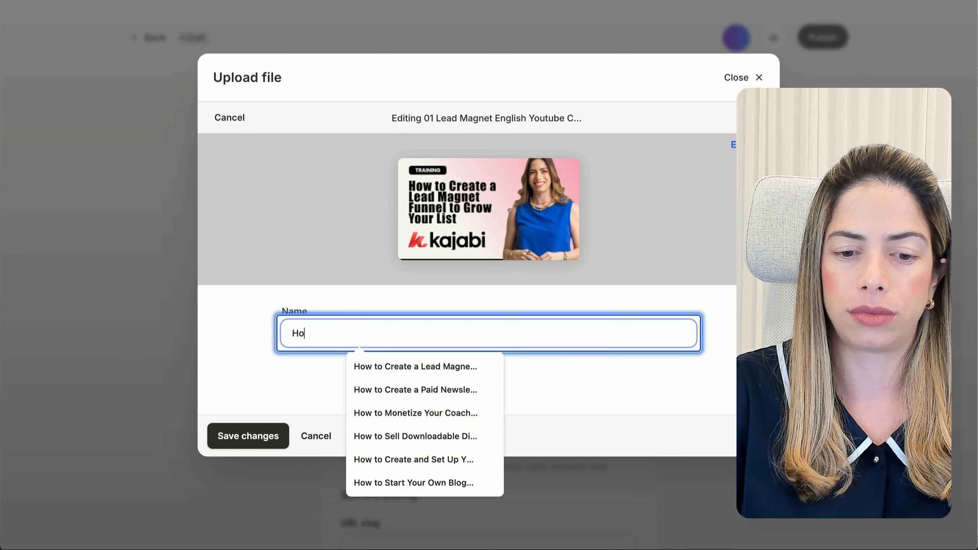
pyautogui.write('w to Create a Lead Magnet Funnel to Grow Your List')
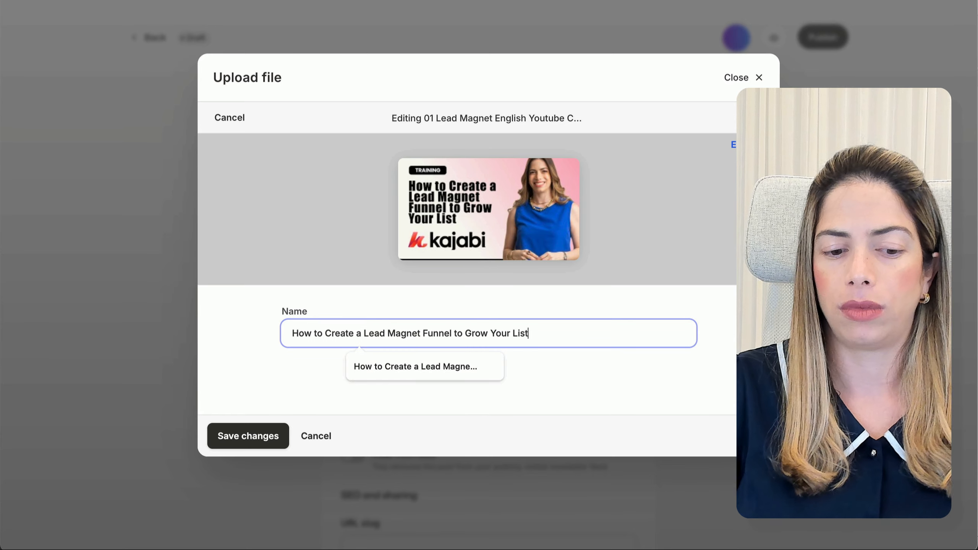
pyautogui.click(231, 439)
pyautogui.click(237, 437)
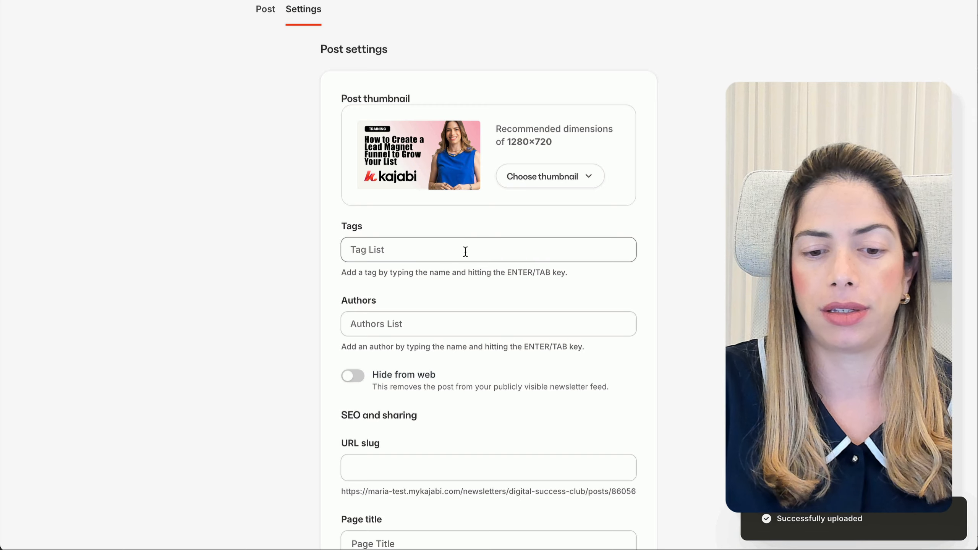
# Add the tags "kajabi", "online business", "lead magnet" and "funnels" to the post.
pyautogui.click(466, 251)
pyautogui.write('kajabi')
pyautogui.press('Return')
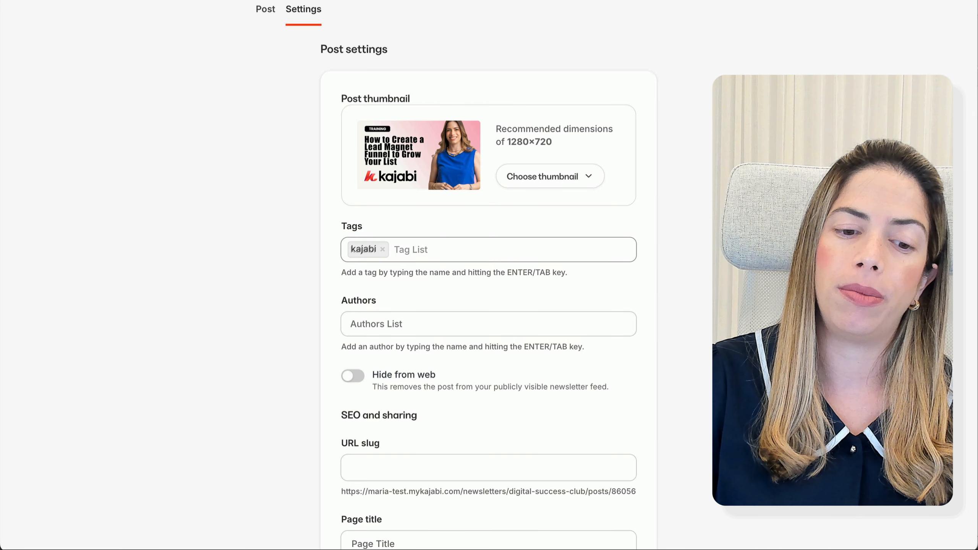
pyautogui.write('onlinebusines')
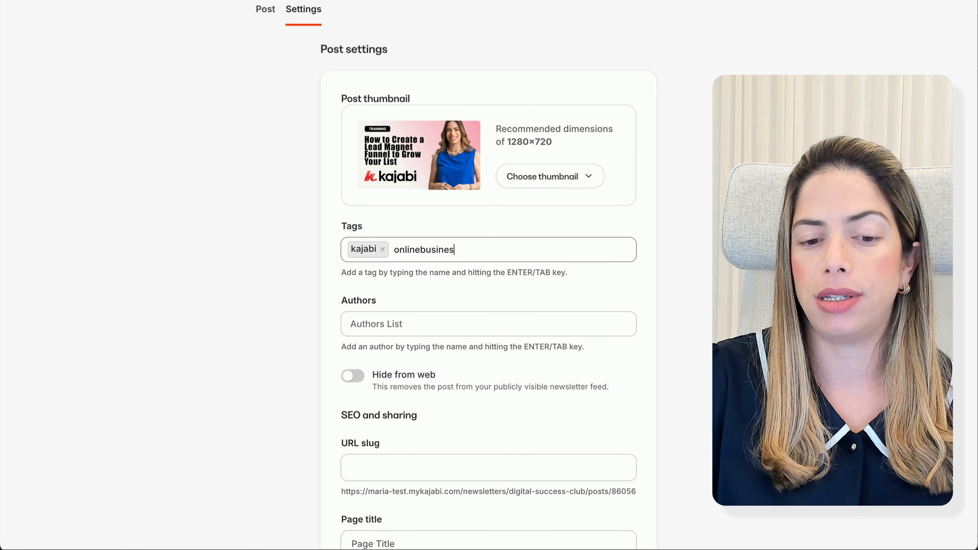
pyautogui.press('BackSpace')
pyautogui.press('BackSpace')
pyautogui.press('BackSpace')
pyautogui.press('BackSpace')
pyautogui.press('BackSpace')
pyautogui.press('BackSpace')
pyautogui.press('BackSpace')
pyautogui.write(' business')
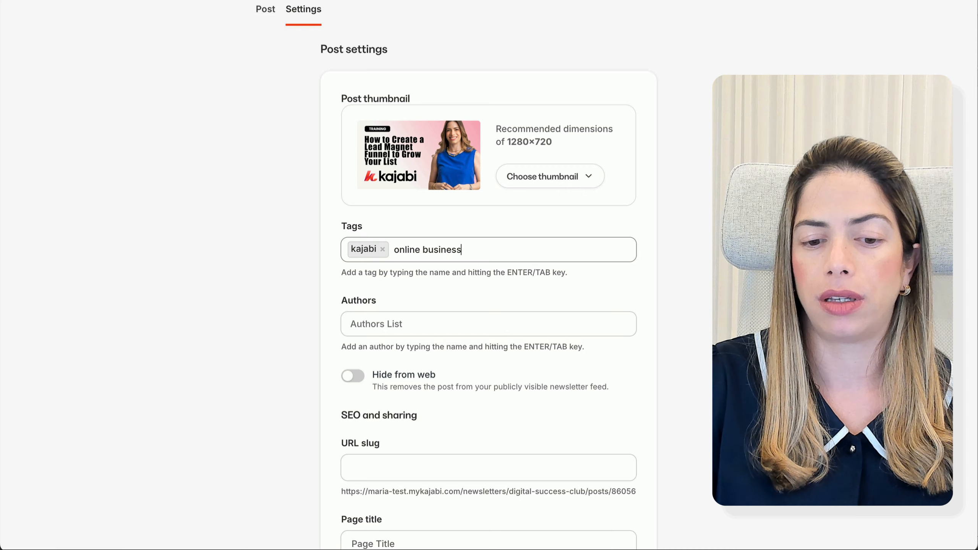
pyautogui.press('Return')
pyautogui.write('lead magnet')
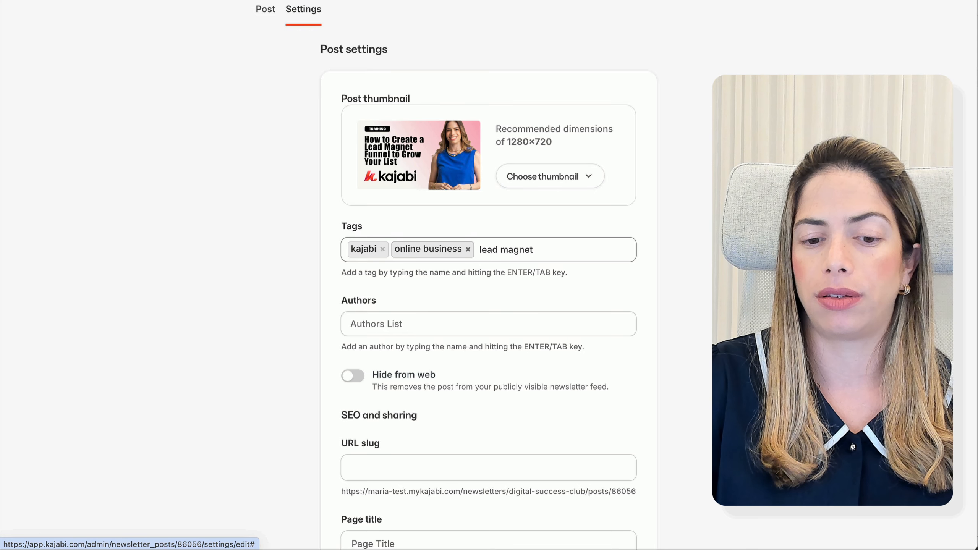
pyautogui.press('Return')
pyautogui.write('funnels')
pyautogui.press('Return')
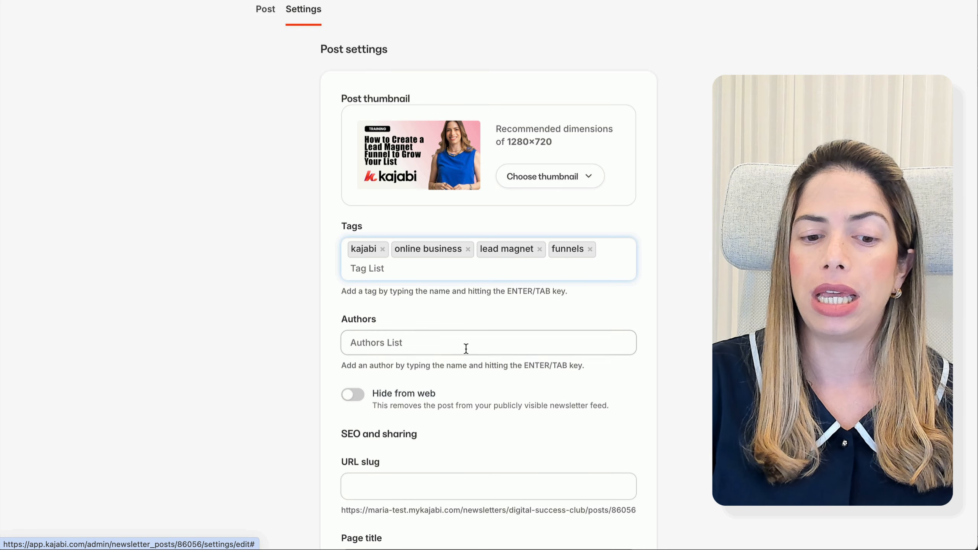
# Add the author's full name to the post's authors list.
pyautogui.click(466, 345)
pyautogui.write('Maria Taveras')
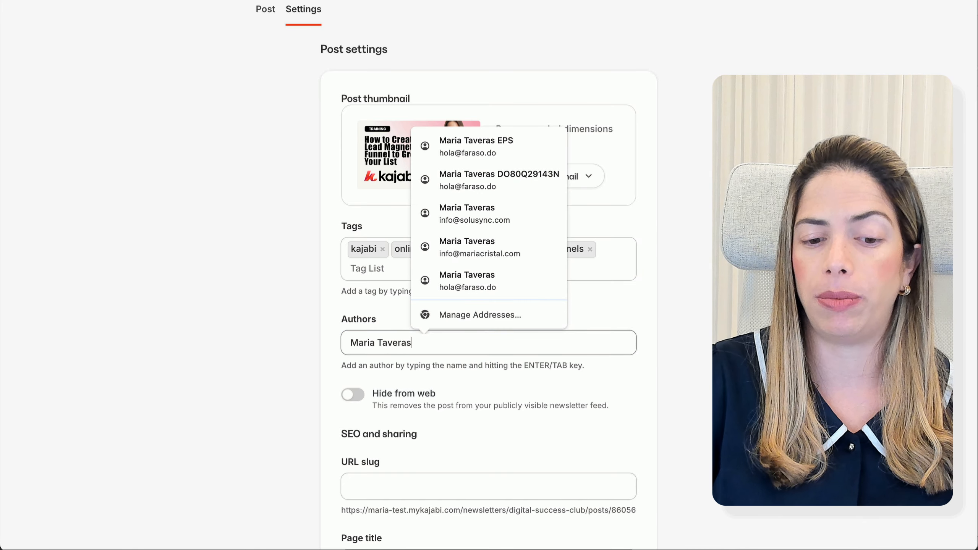
pyautogui.press('Return')
pyautogui.scroll(-5, 703, 401)
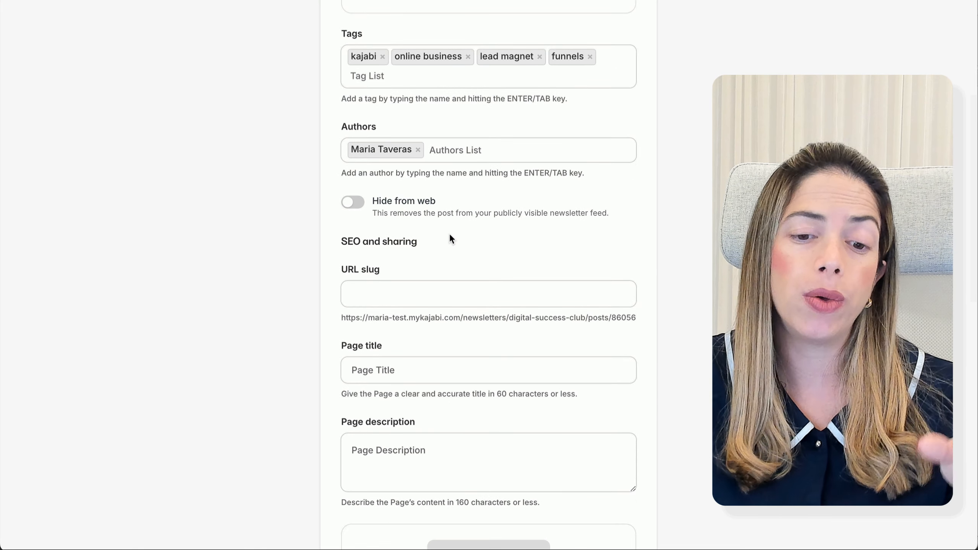
pyautogui.click(357, 203)
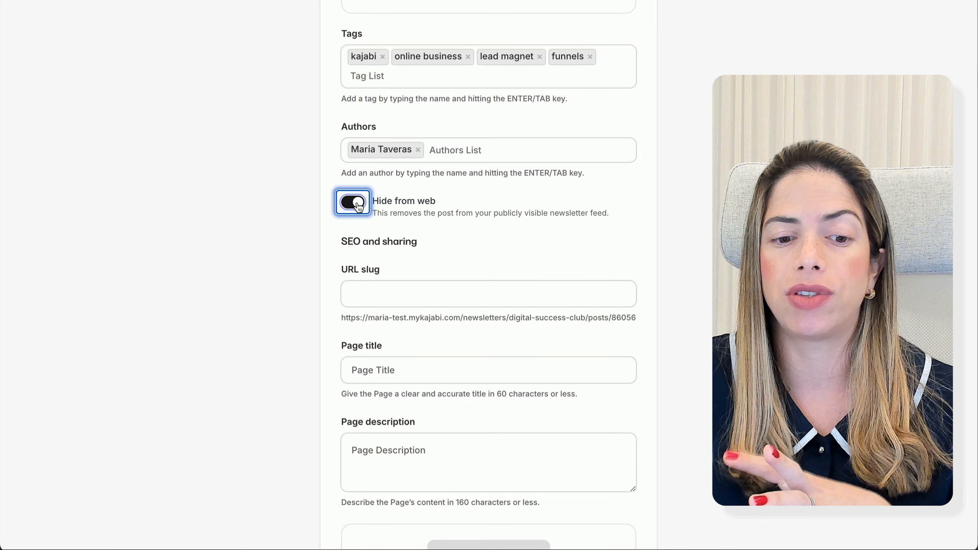
pyautogui.click(357, 203)
# Set the SEO page title to "How to Build a Lead Magnet Funnel in Kajabi for List Growth".
pyautogui.scroll(-3, 628, 185)
pyautogui.scroll(-3, 642, 231)
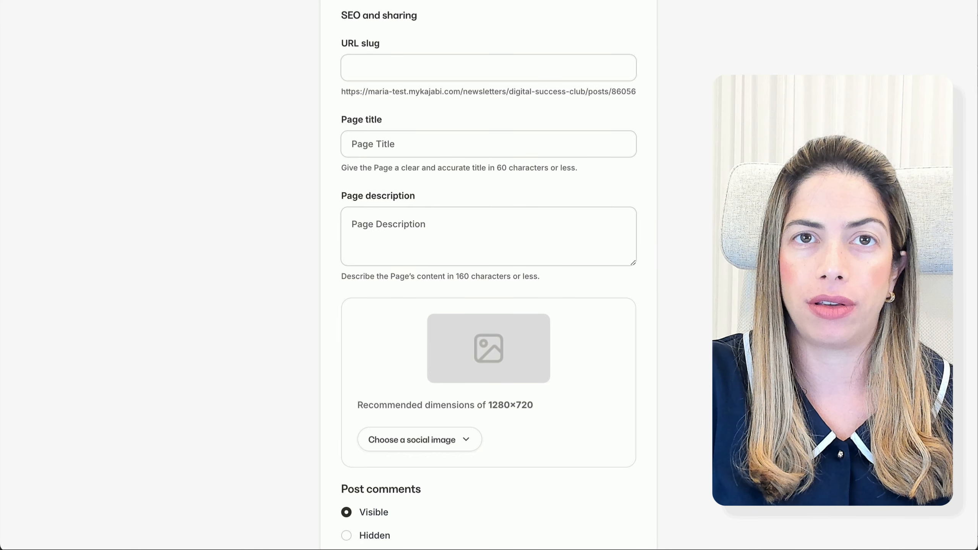
pyautogui.click(496, 137)
pyautogui.write('How to Build a Lead Magnet Funnel in Kajabi for List Growth')
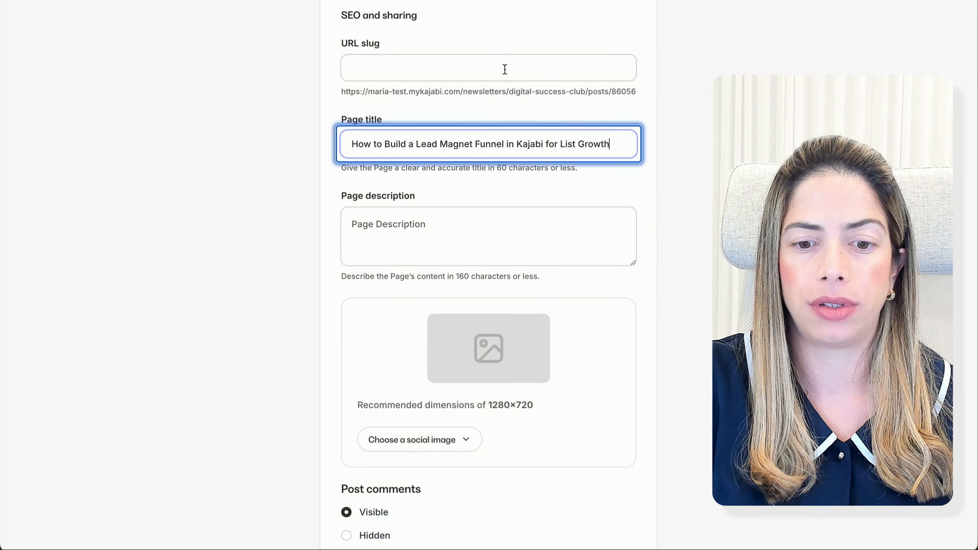
# Set the post's URL slug to "how-to-create-a-lead-magnet-funnel-kajabi".
pyautogui.click(505, 67)
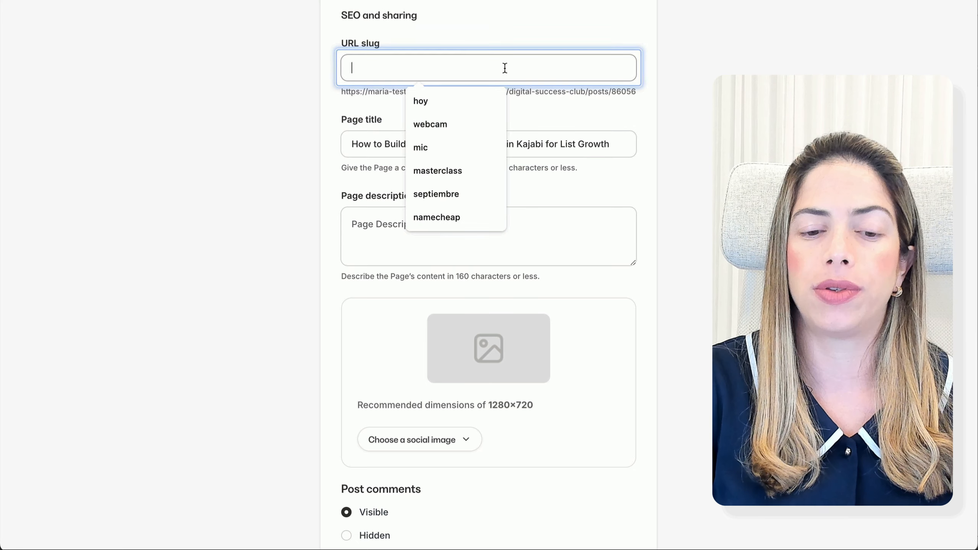
pyautogui.write('how-to-create-a-lead-magnet-funnel-')
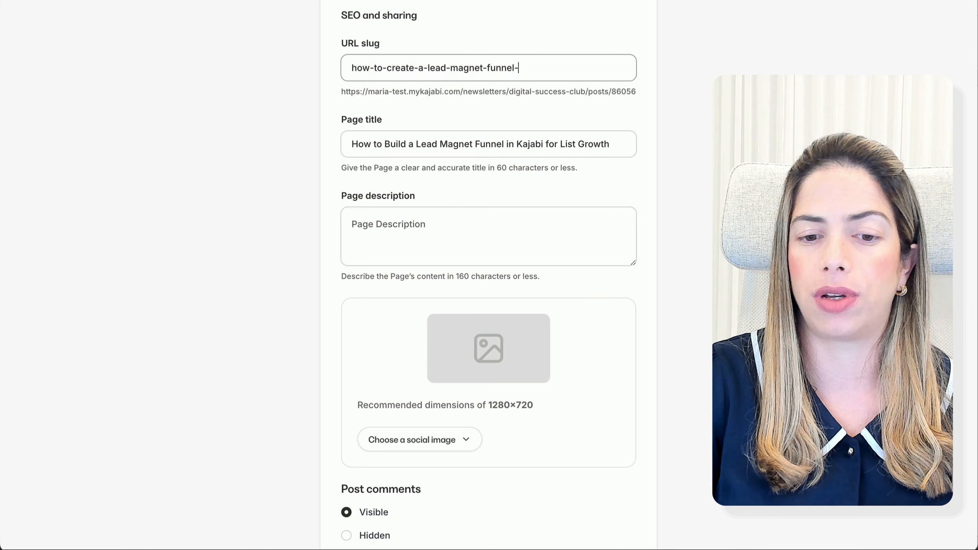
pyautogui.write('kajabi')
pyautogui.press('Tab')
pyautogui.press('Tab')
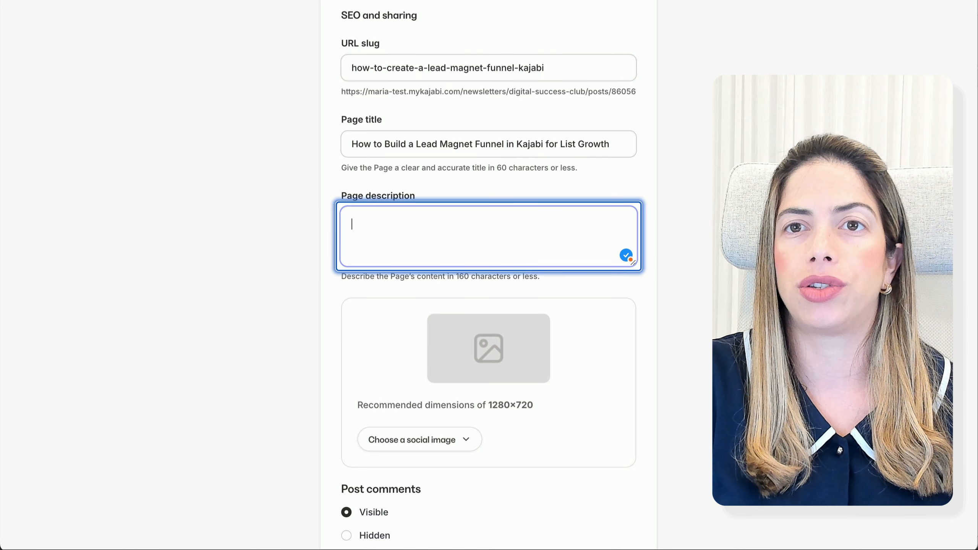
# Enter a page description beginning "Learn to create a lead magnet funnel" and use the recent lead magnet training image as the social image.
pyautogui.click(493, 210)
pyautogui.write('Learn to create a lead magnet funnel to grow your email list and engage leads. Get our free training and access exclusive frameworks with Digital Success Club."')
pyautogui.click(449, 444)
pyautogui.click(443, 511)
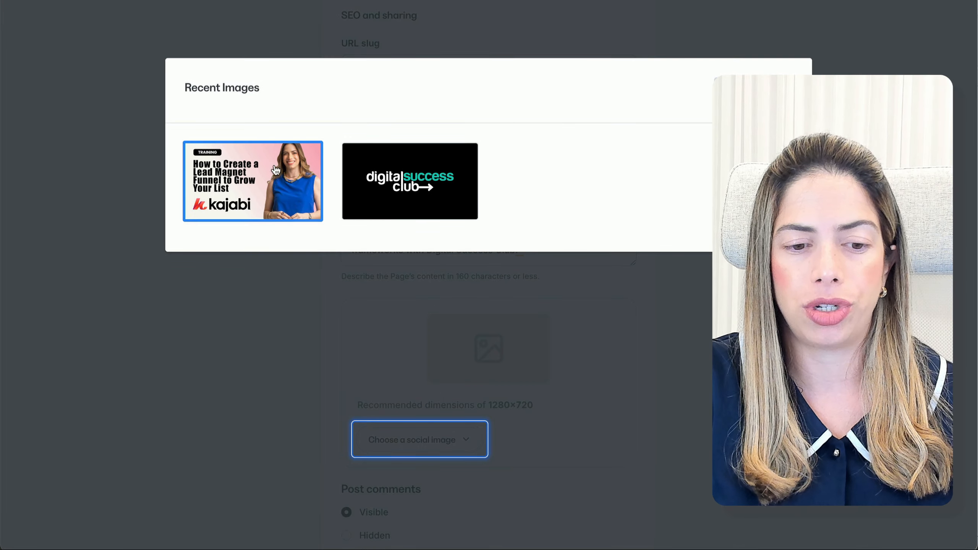
pyautogui.click(752, 91)
# Set the email subject to "New Digital Success Strategy: Build Your Lead Magnet Funnel!".
pyautogui.scroll(-6, 574, 319)
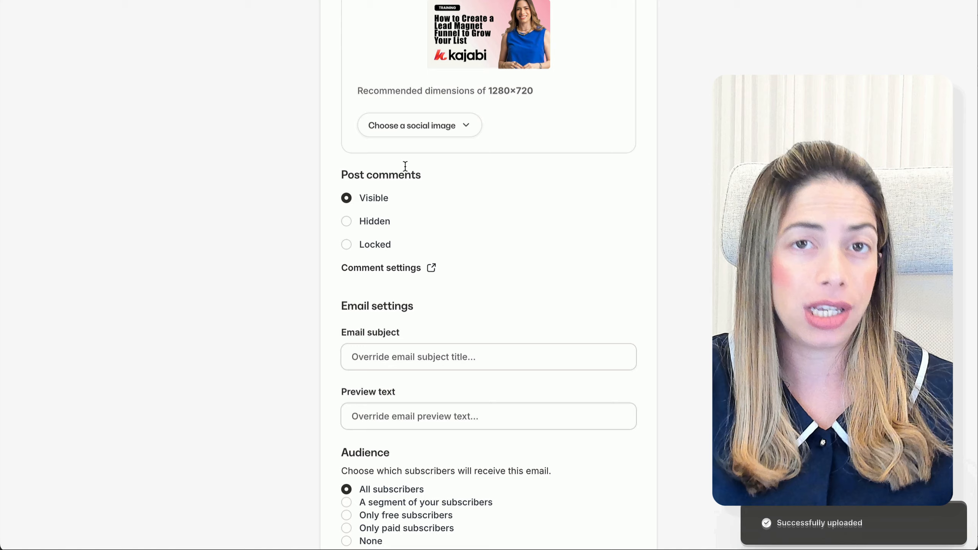
pyautogui.scroll(-4, 389, 287)
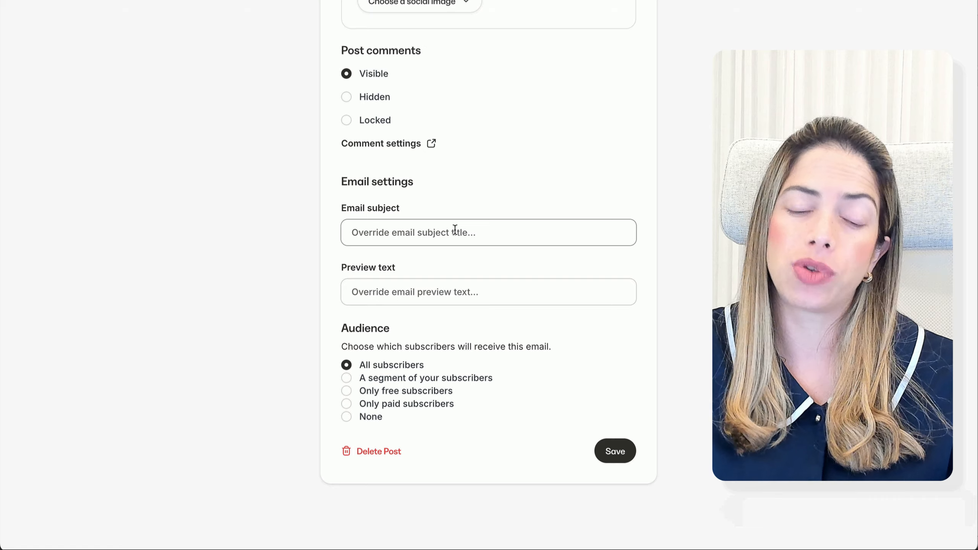
pyautogui.click(472, 232)
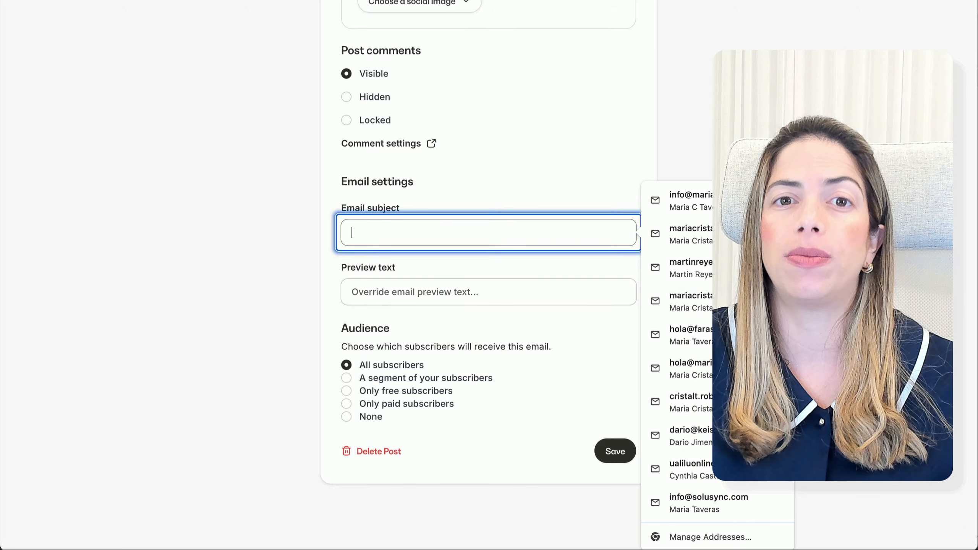
pyautogui.click(724, 154)
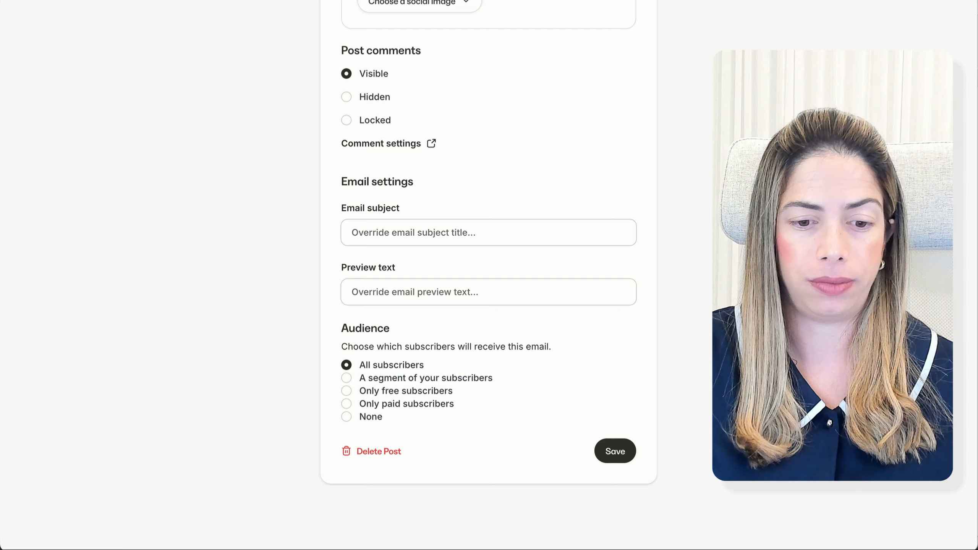
pyautogui.click(533, 229)
pyautogui.write('New Digital Success Strategy: Build Your Lead Magnet Funnel!')
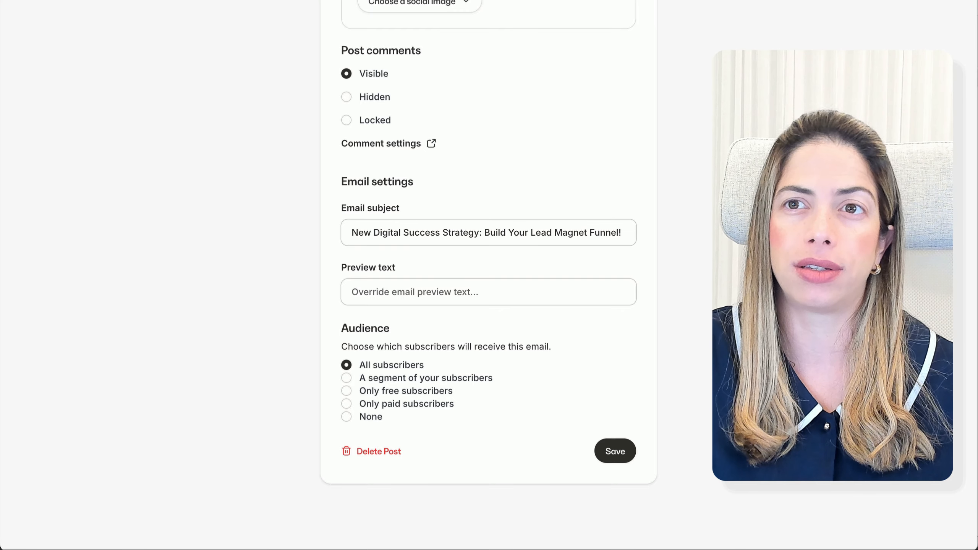
# Set the email preview text to "Ready to grow your list? Check out our latest post for a step-by-step guide to lead magnets!".
pyautogui.click(477, 301)
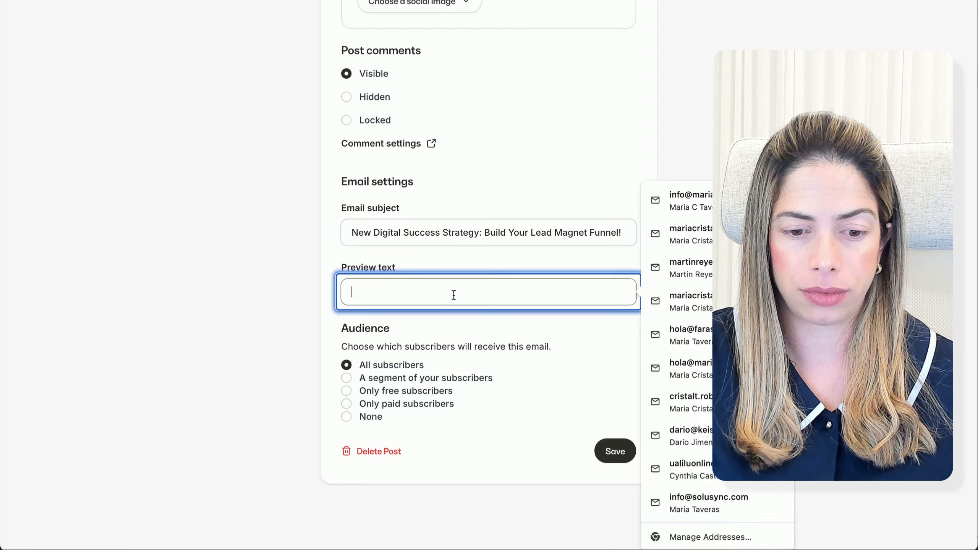
pyautogui.write('Ready to grow your list? Check out our latest post for a step-by-step guide to lead magnets!')
pyautogui.click(671, 319)
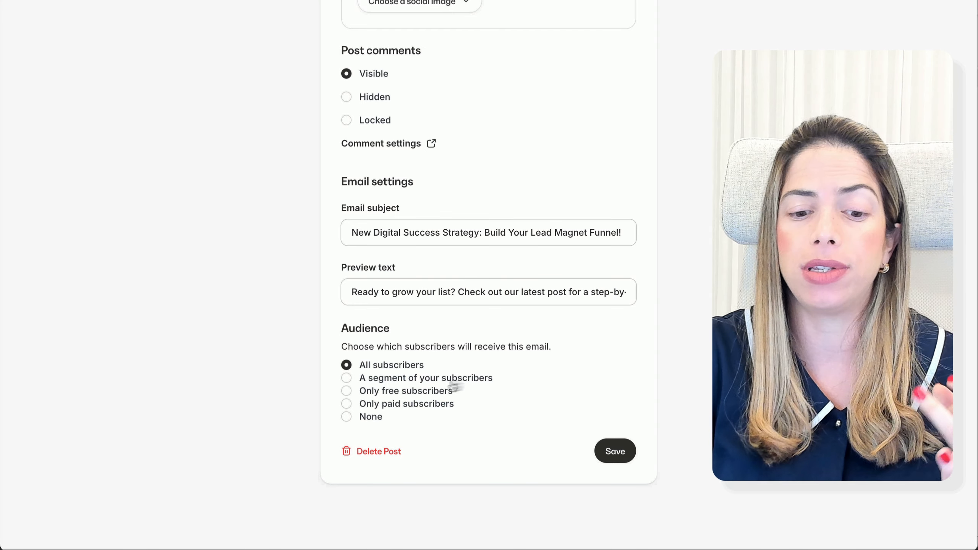
pyautogui.click(447, 381)
pyautogui.scroll(-2, 460, 449)
pyautogui.click(484, 378)
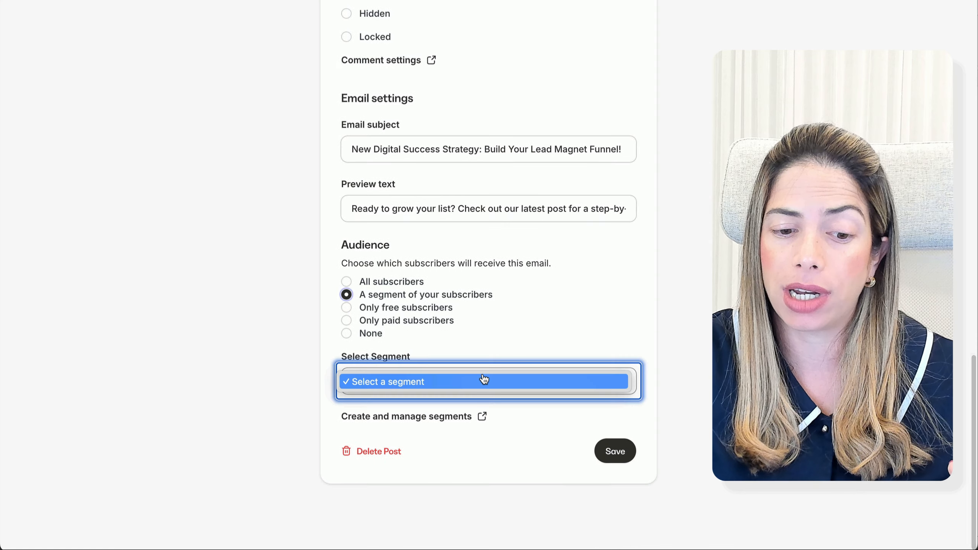
pyautogui.click(553, 337)
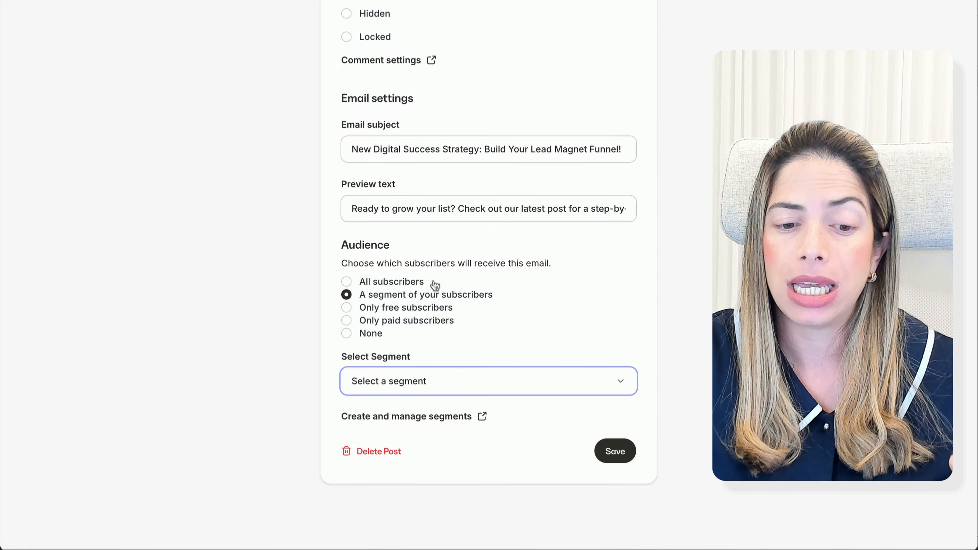
pyautogui.click(406, 313)
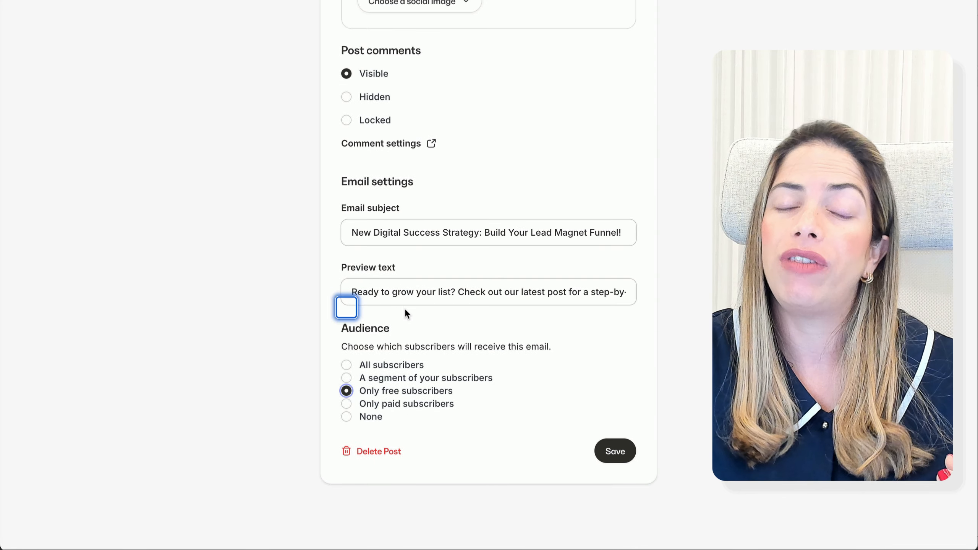
pyautogui.click(401, 404)
pyautogui.click(368, 417)
pyautogui.click(365, 370)
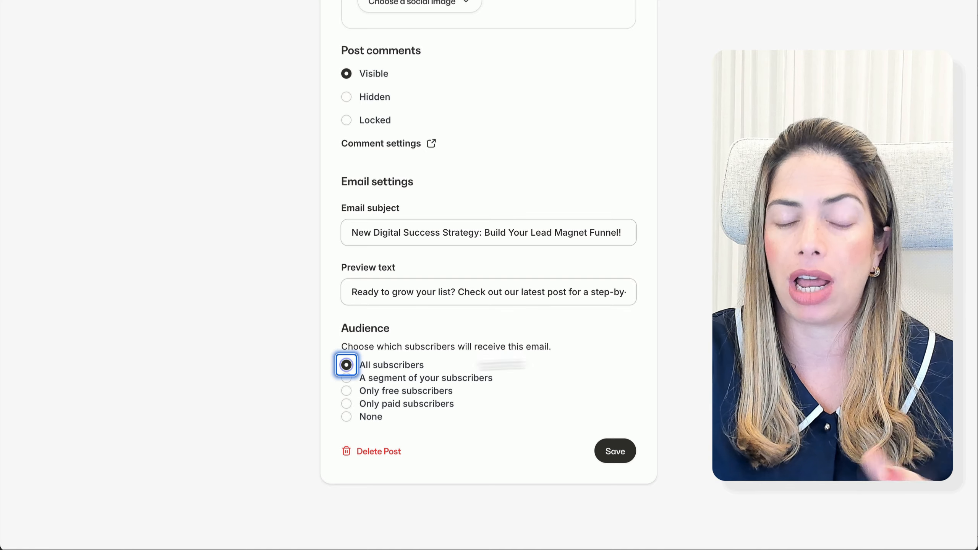
# Save the newsletter post settings.
pyautogui.scroll(5, 593, 355)
pyautogui.scroll(-3, 593, 354)
pyautogui.click(614, 503)
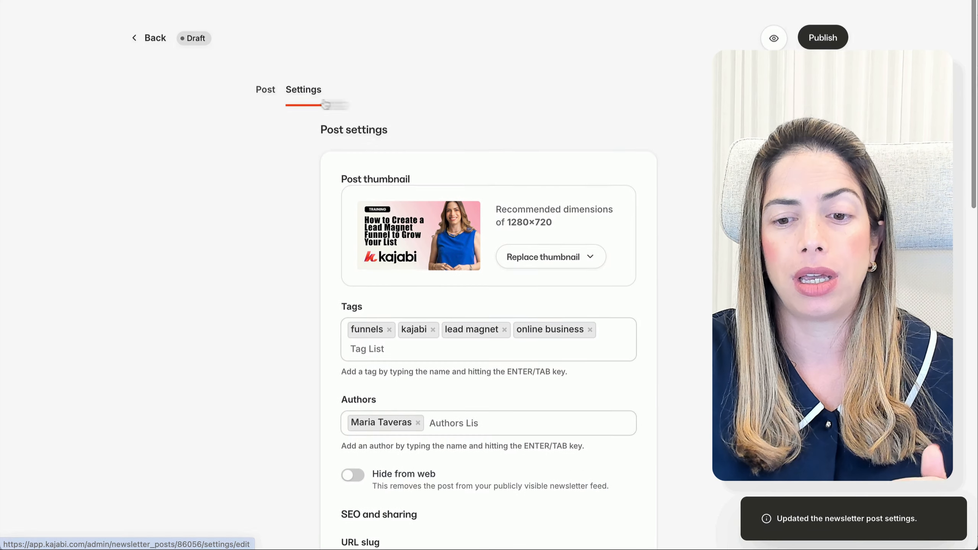
# Schedule the post to publish and send on October 30, 2024 at 8:08 PM.
pyautogui.click(812, 40)
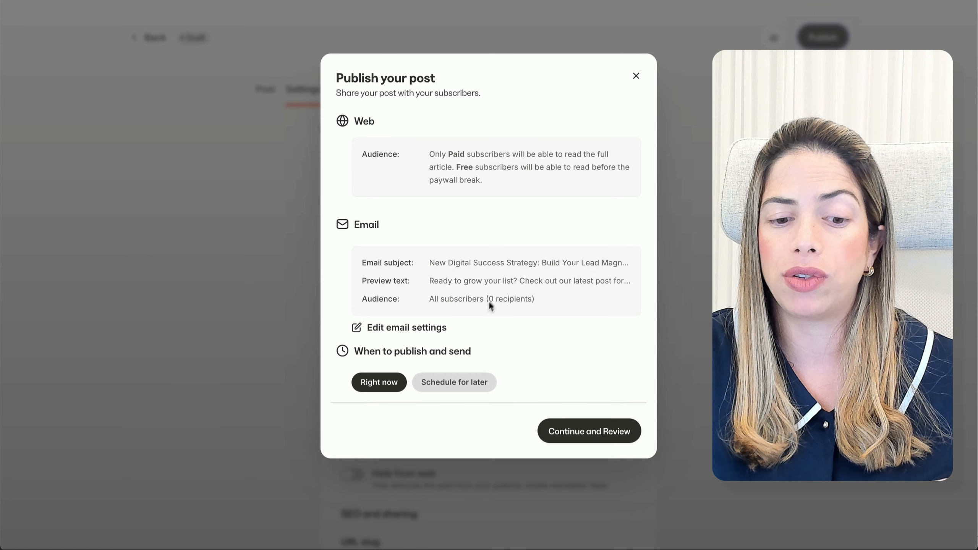
pyautogui.click(435, 385)
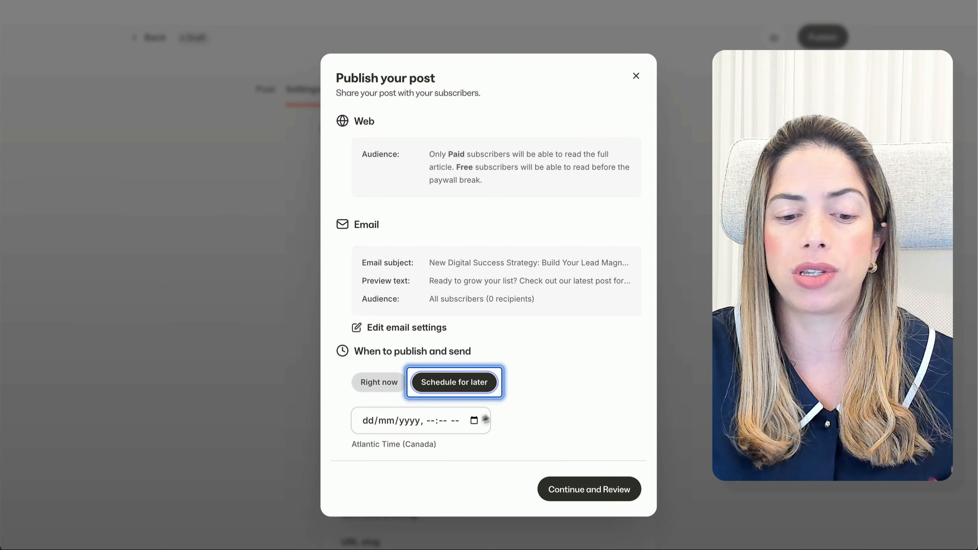
pyautogui.click(467, 418)
pyautogui.click(474, 420)
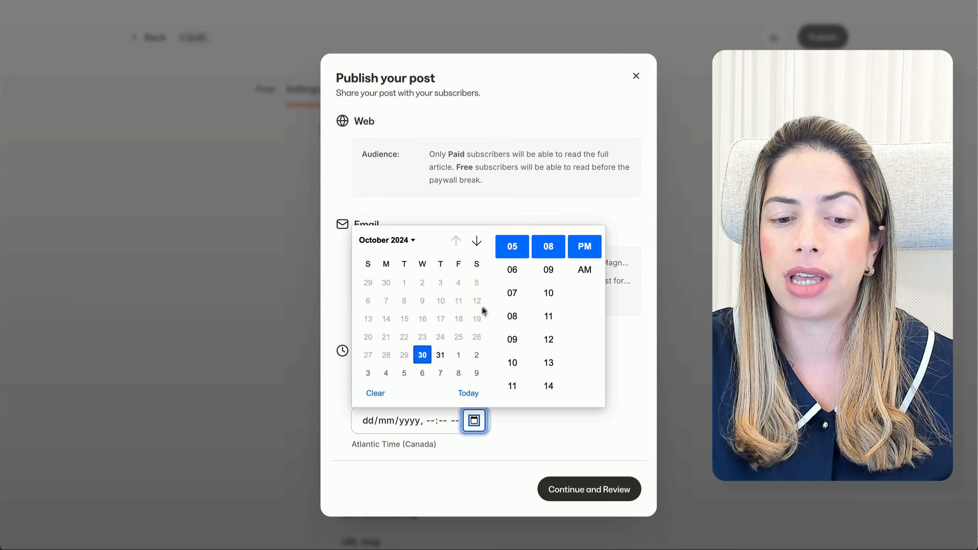
pyautogui.click(550, 249)
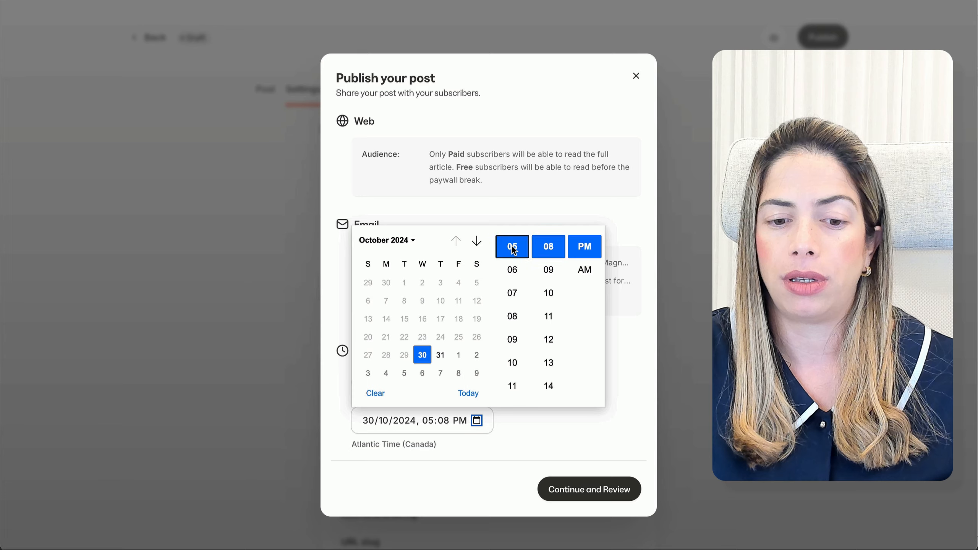
pyautogui.click(519, 320)
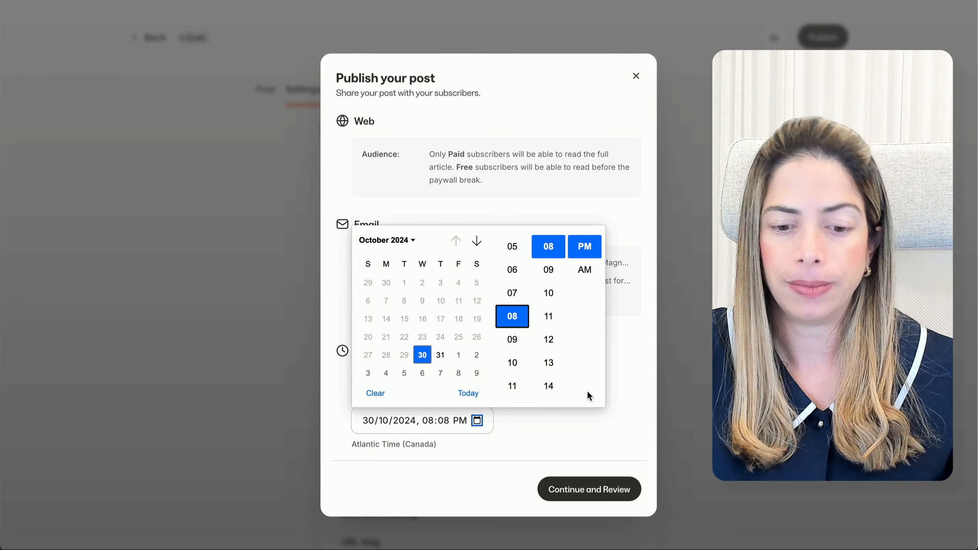
pyautogui.click(570, 423)
pyautogui.click(581, 495)
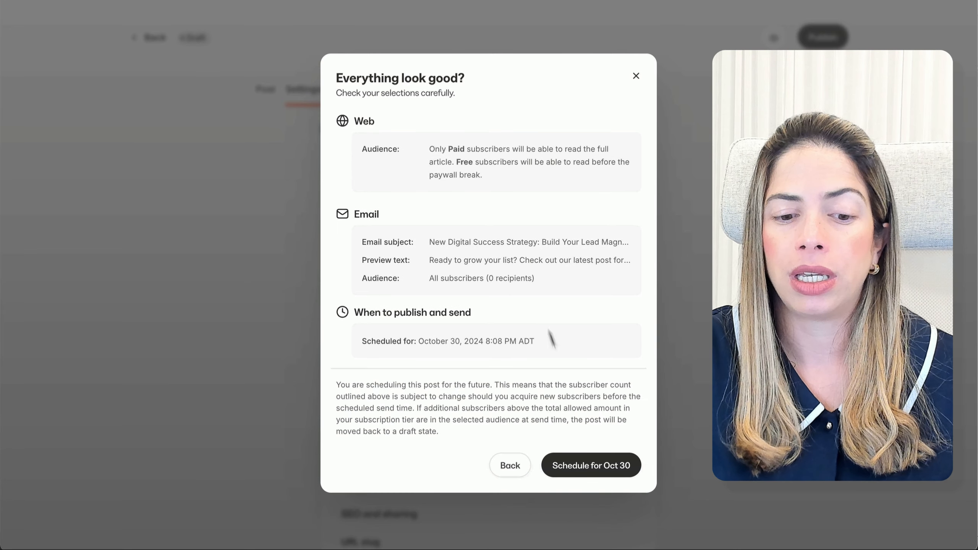
pyautogui.click(595, 471)
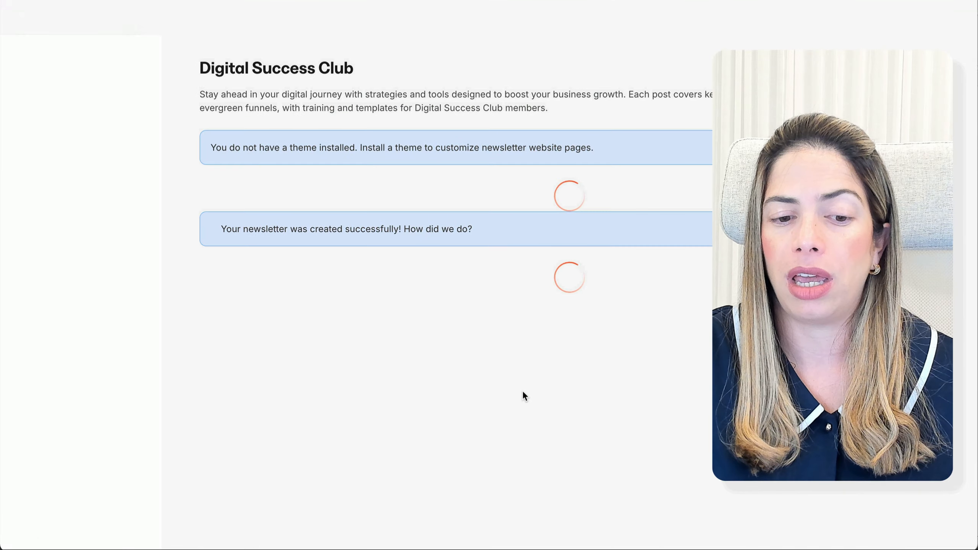
# Unschedule the post "How to Create a Lead Magnet Funnel to Grow Your List inside Kajabi" and revert it to draft.
pyautogui.scroll(-3, 523, 390)
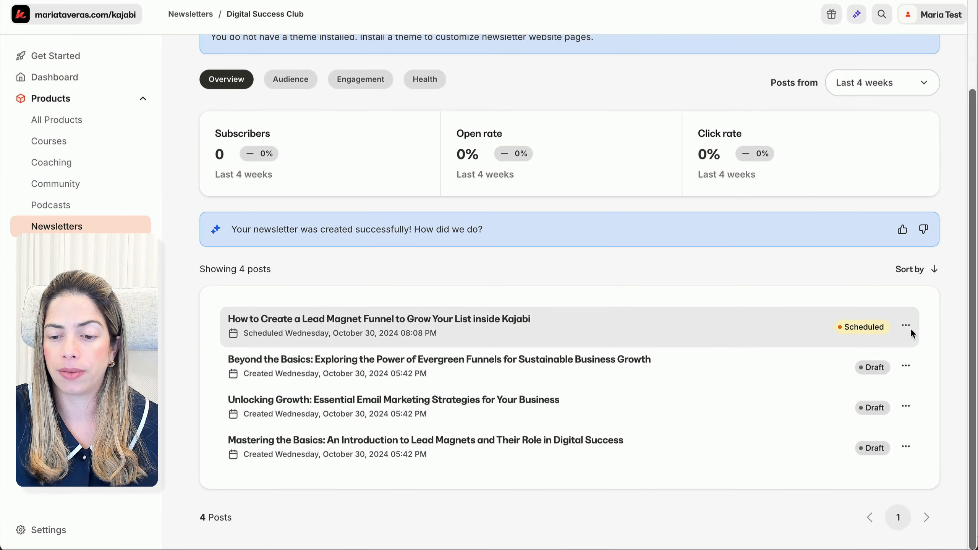
pyautogui.click(906, 326)
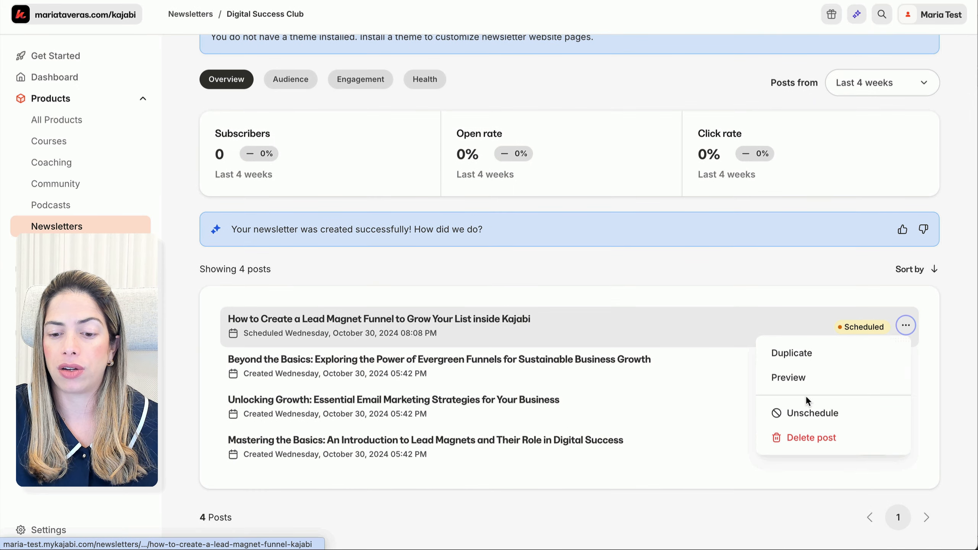
pyautogui.click(803, 411)
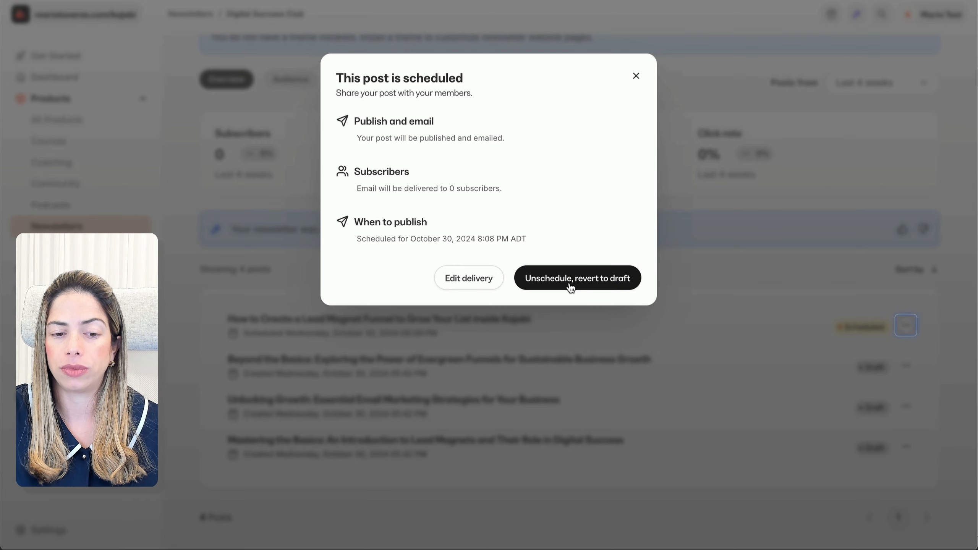
pyautogui.click(570, 287)
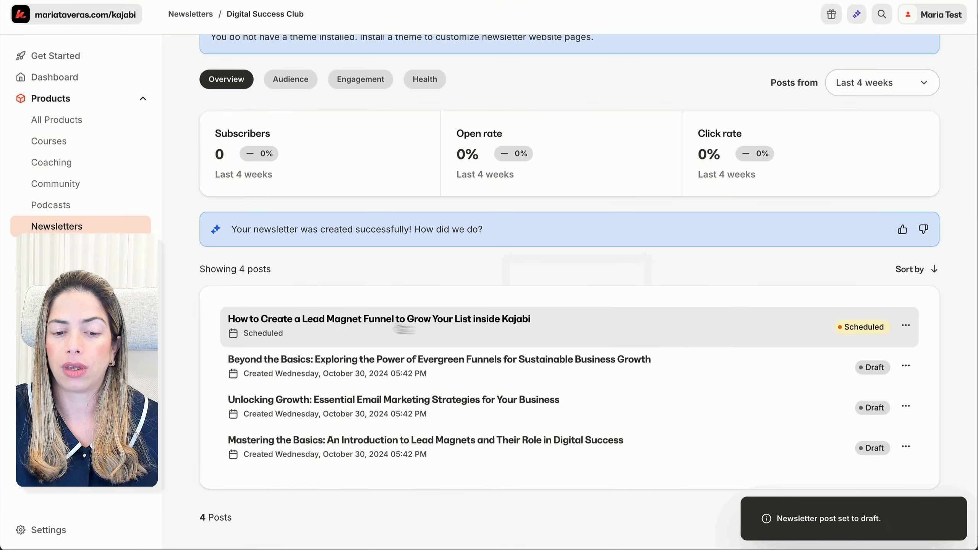
# Publish and send the lead magnet funnel post to subscribers right now.
pyautogui.click(425, 320)
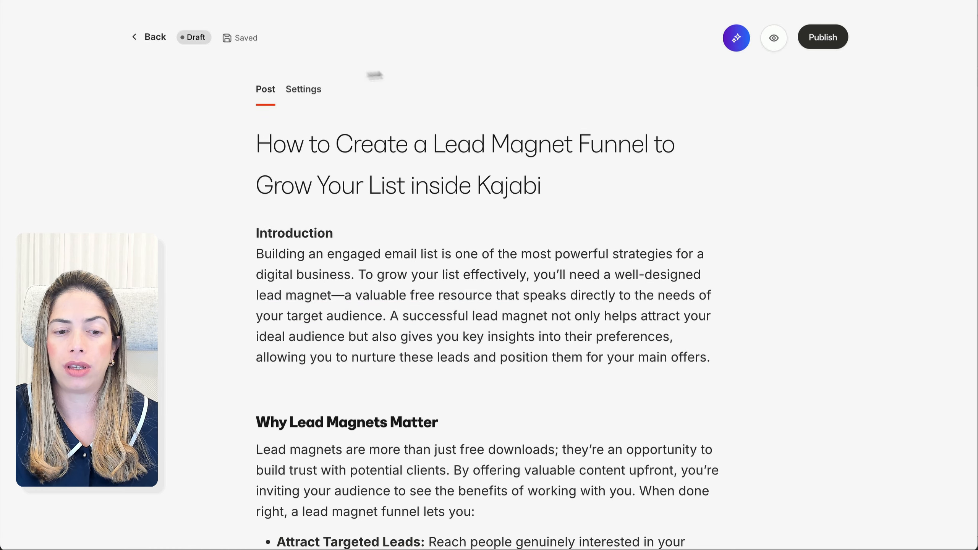
pyautogui.click(824, 38)
pyautogui.click(380, 381)
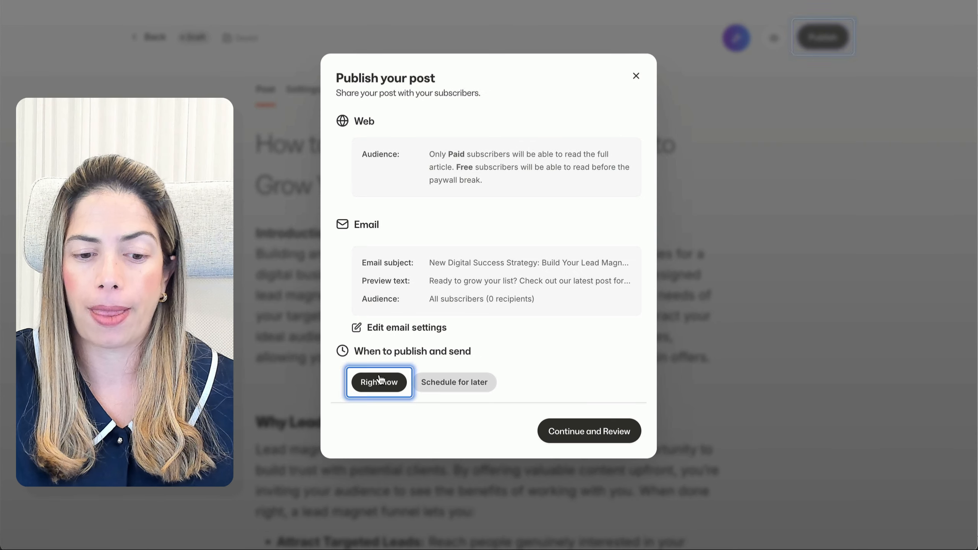
pyautogui.click(584, 441)
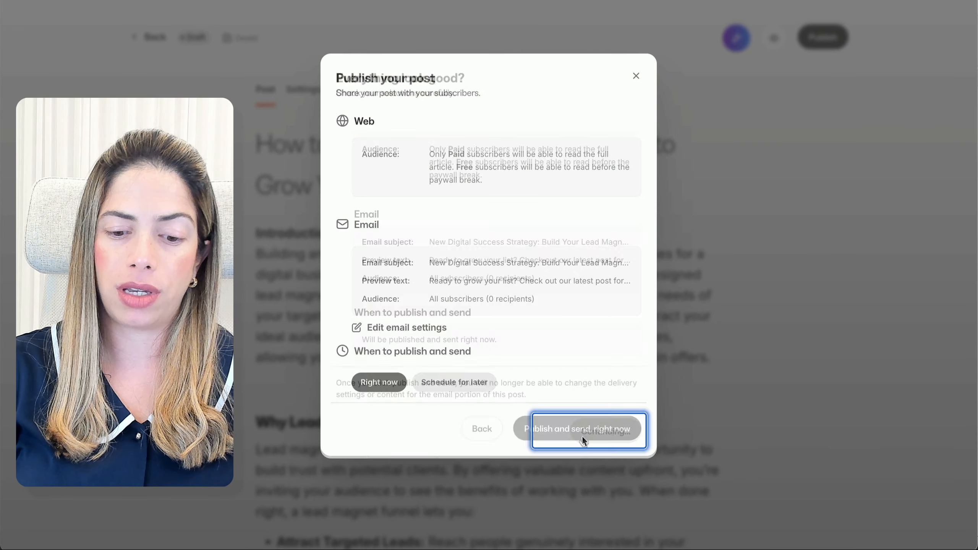
pyautogui.click(583, 439)
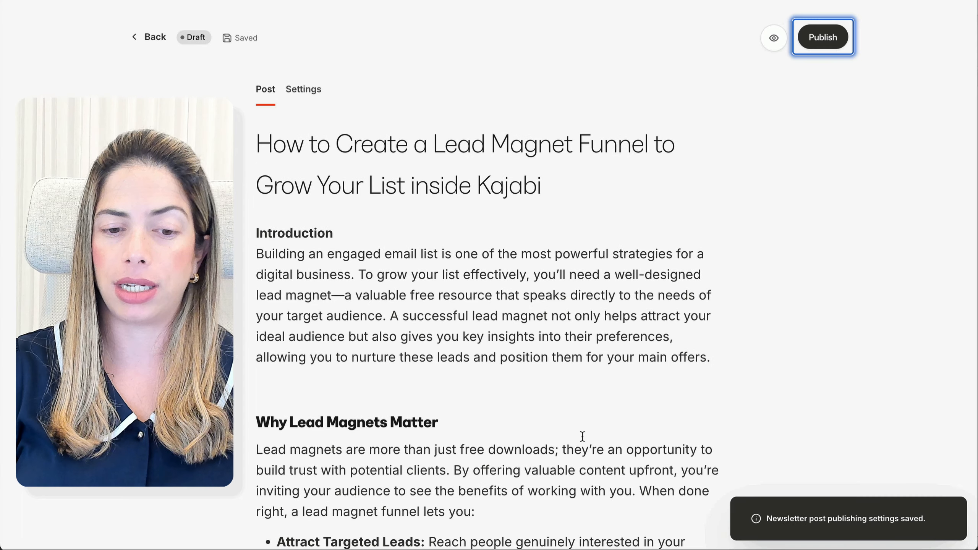
# Preview the public Newsletter page of Digital Success Club, look through its hero and post list, and close it.
pyautogui.scroll(-3, 585, 308)
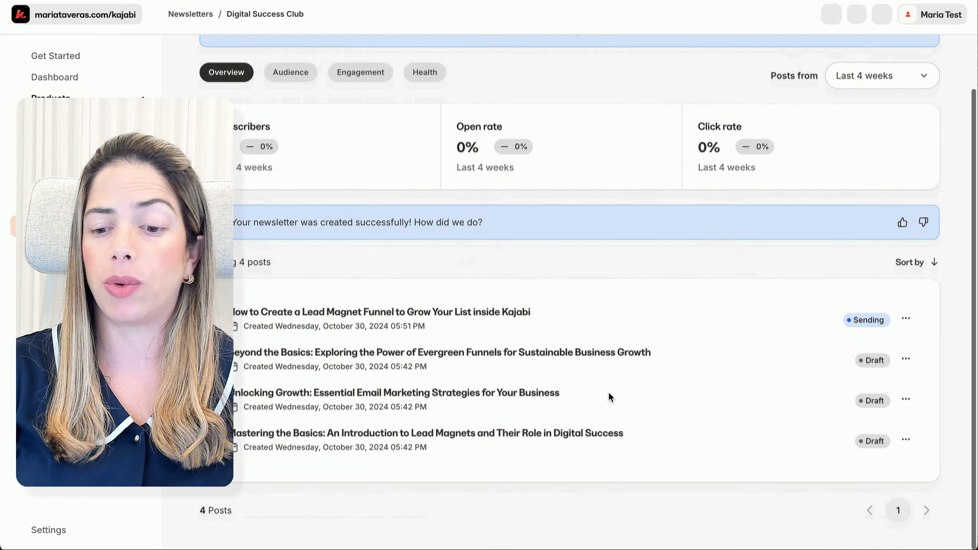
pyautogui.click(907, 325)
pyautogui.scroll(3, 816, 379)
pyautogui.click(914, 70)
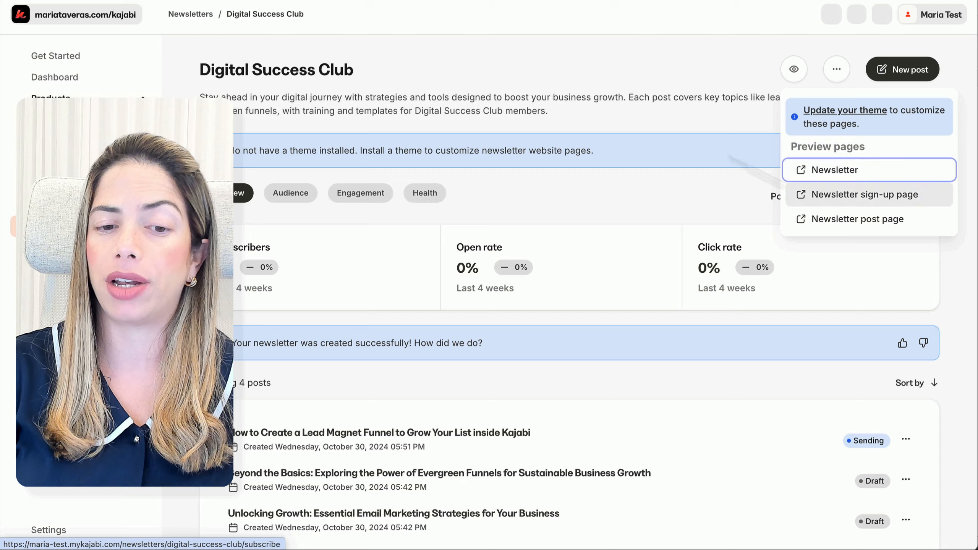
pyautogui.click(836, 168)
pyautogui.scroll(-6, 509, 246)
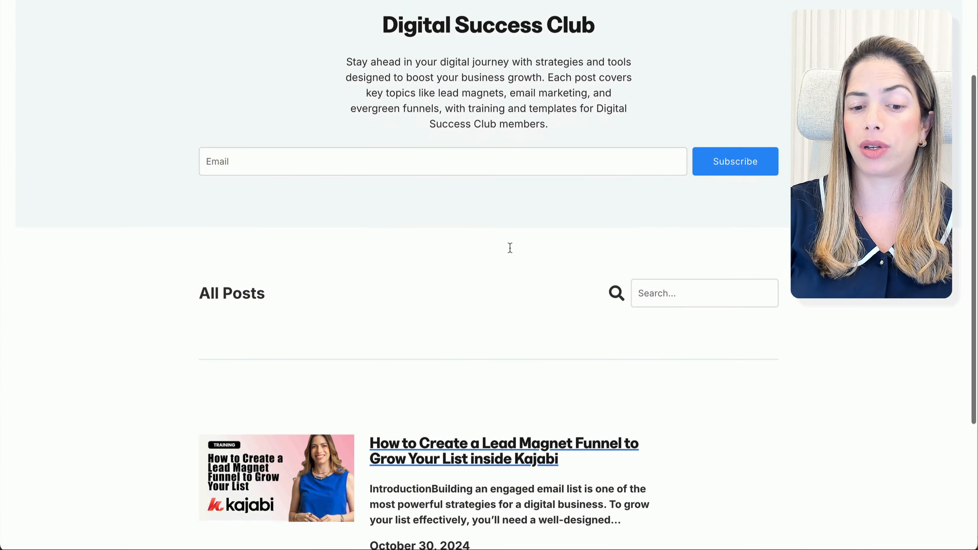
pyautogui.scroll(5, 509, 249)
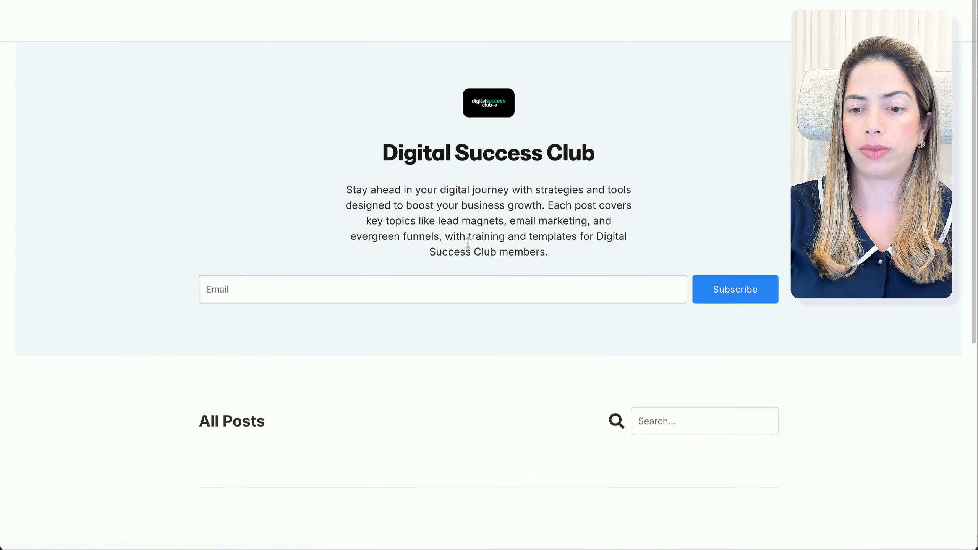
pyautogui.press('super+w')
# Preview the newsletter sign-up page and the newsletter post page, including its comments and subscribe form.
pyautogui.click(869, 197)
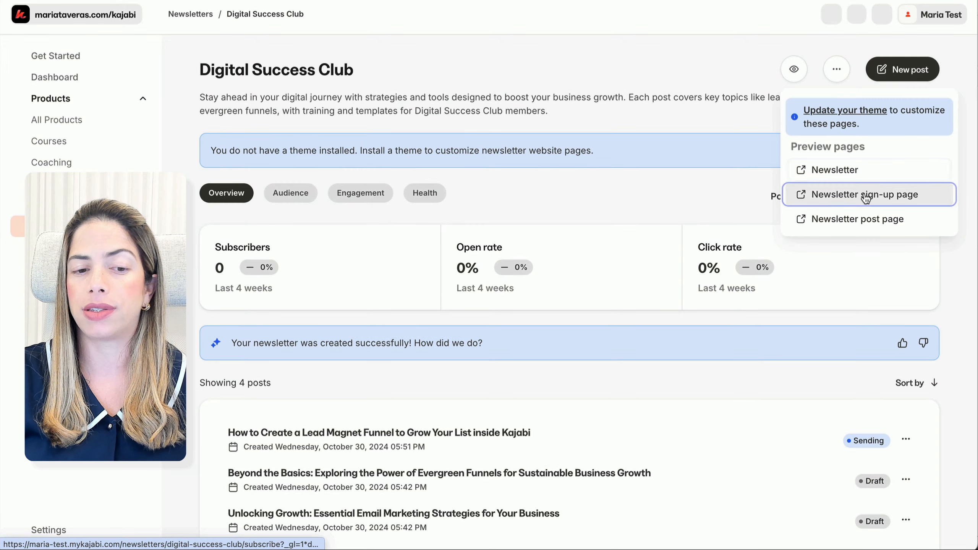
pyautogui.press('super+w')
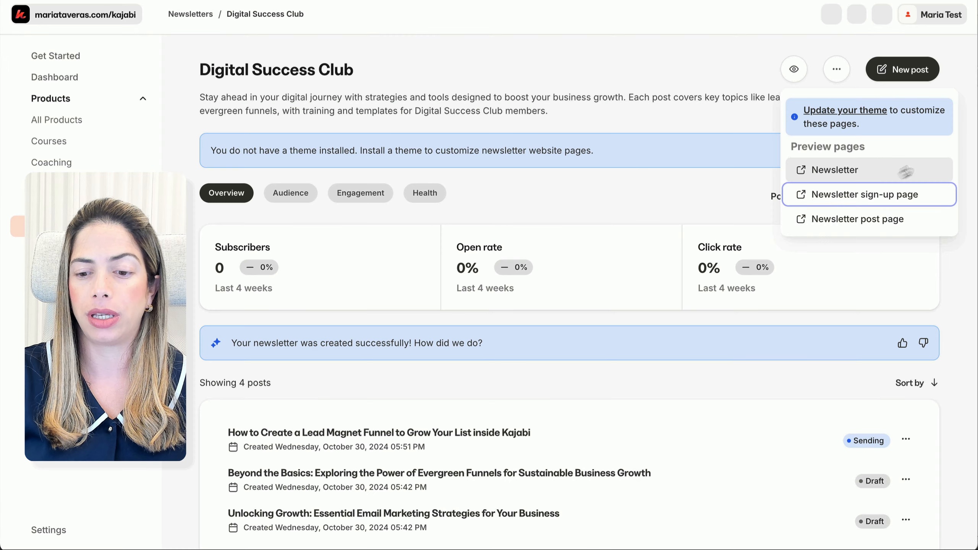
pyautogui.click(853, 220)
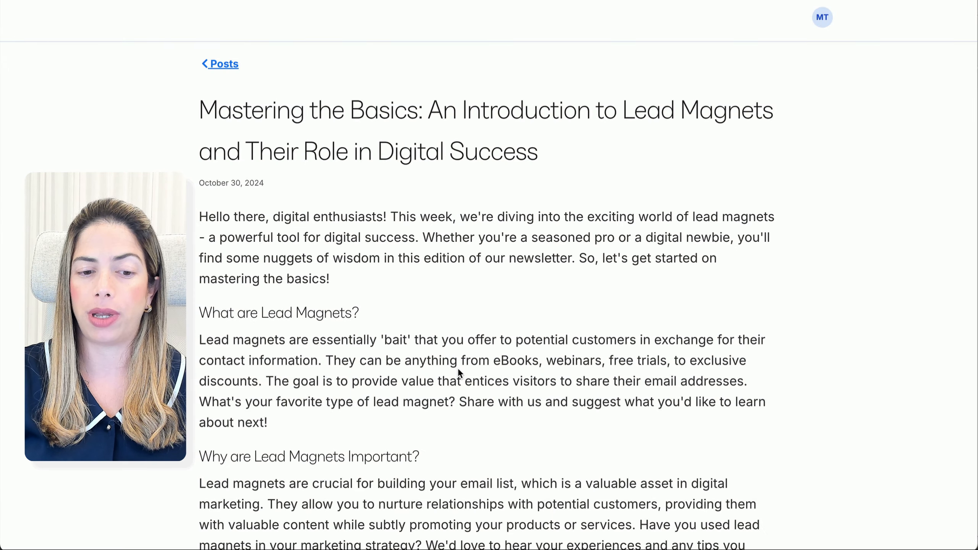
pyautogui.scroll(-3, 458, 372)
pyautogui.scroll(-15, 458, 371)
pyautogui.scroll(6, 458, 372)
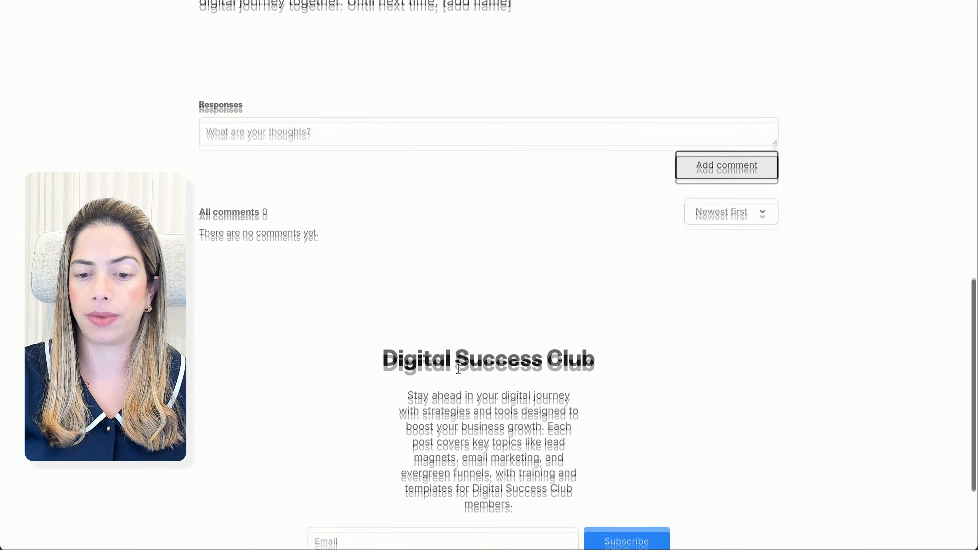
pyautogui.scroll(-6, 659, 313)
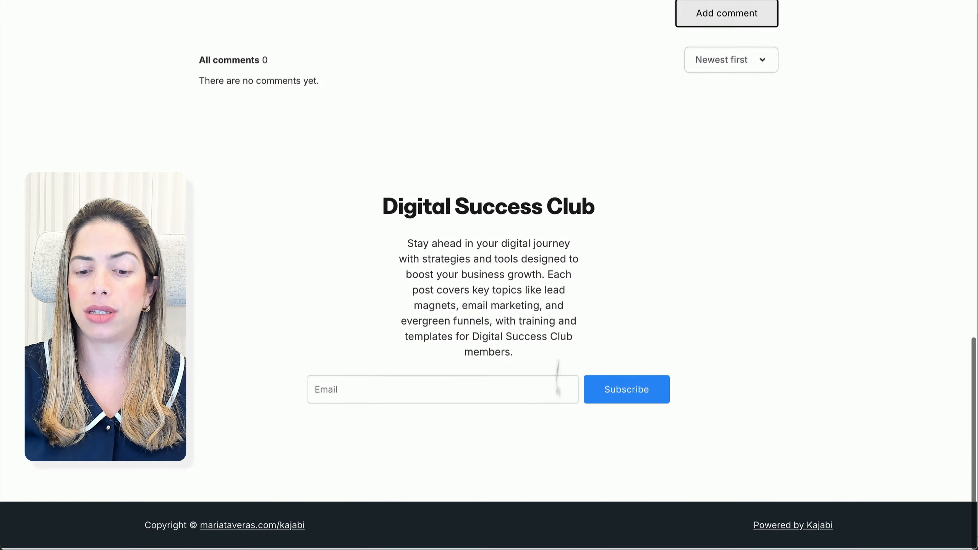
pyautogui.scroll(20, 534, 398)
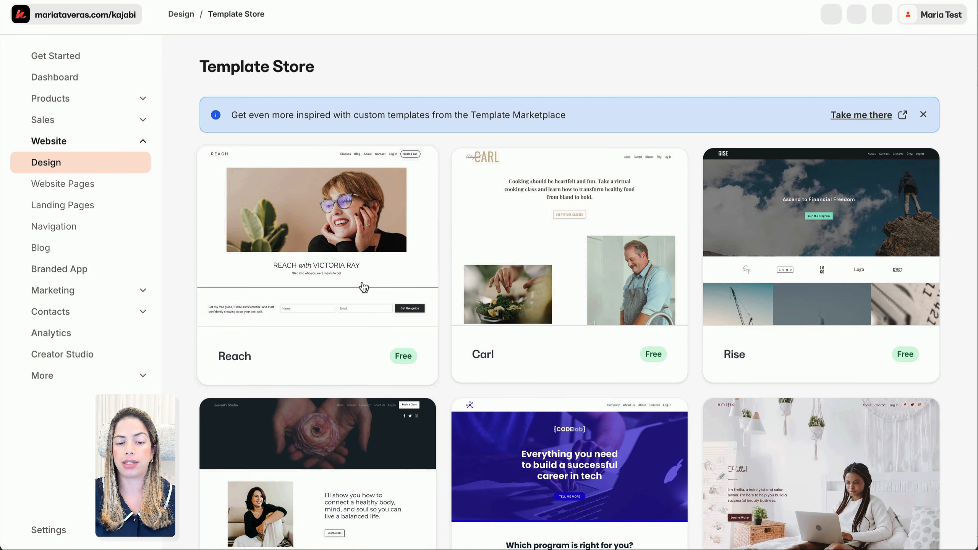
# Add the free Reach template to the site and check its page previews.
pyautogui.click(420, 283)
pyautogui.click(733, 201)
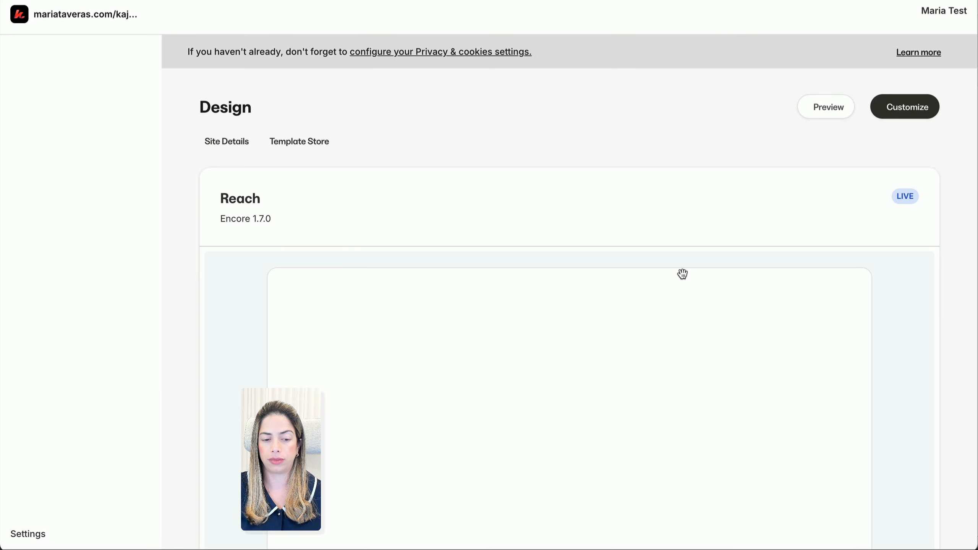
pyautogui.scroll(-4, 683, 274)
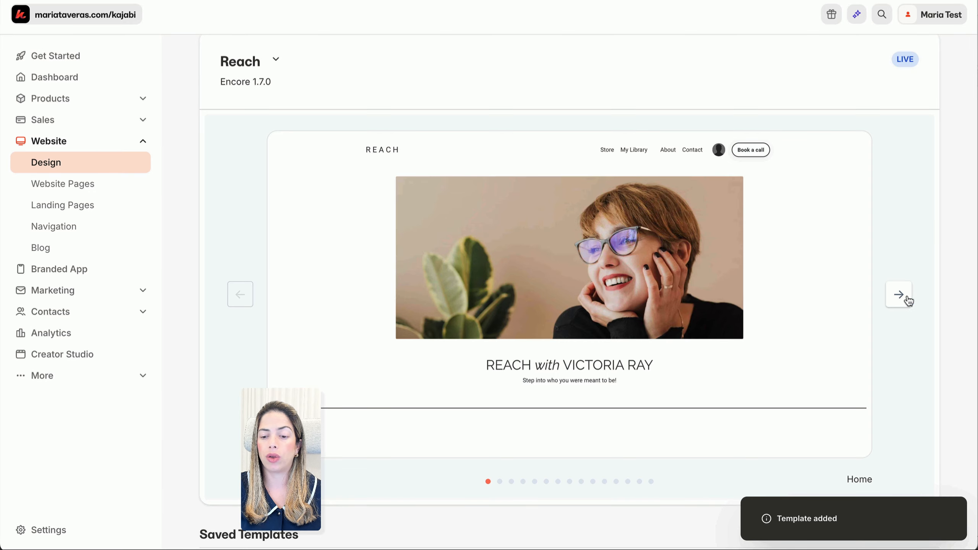
pyautogui.click(901, 297)
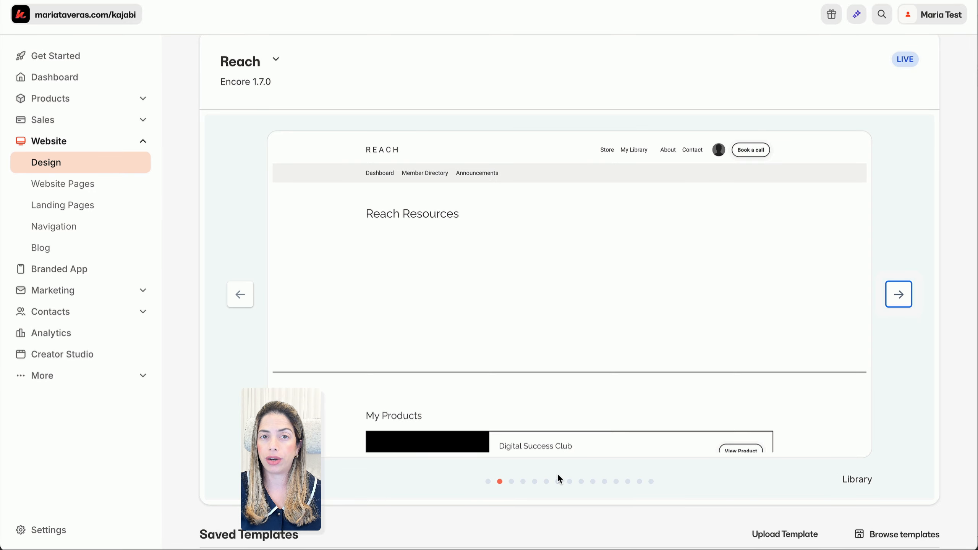
# Open the site's Newsletter page for customization and look over its layout.
pyautogui.click(105, 188)
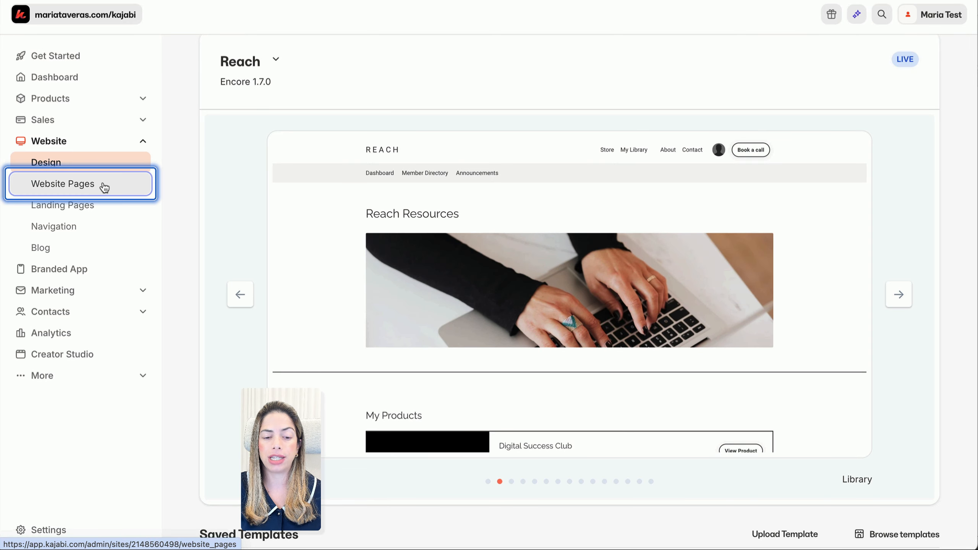
pyautogui.scroll(-5, 600, 402)
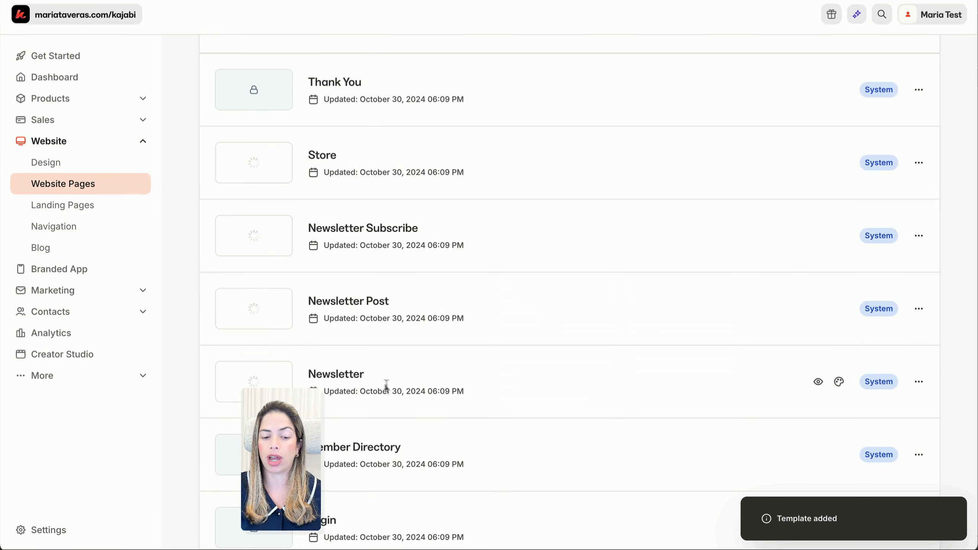
pyautogui.click(839, 382)
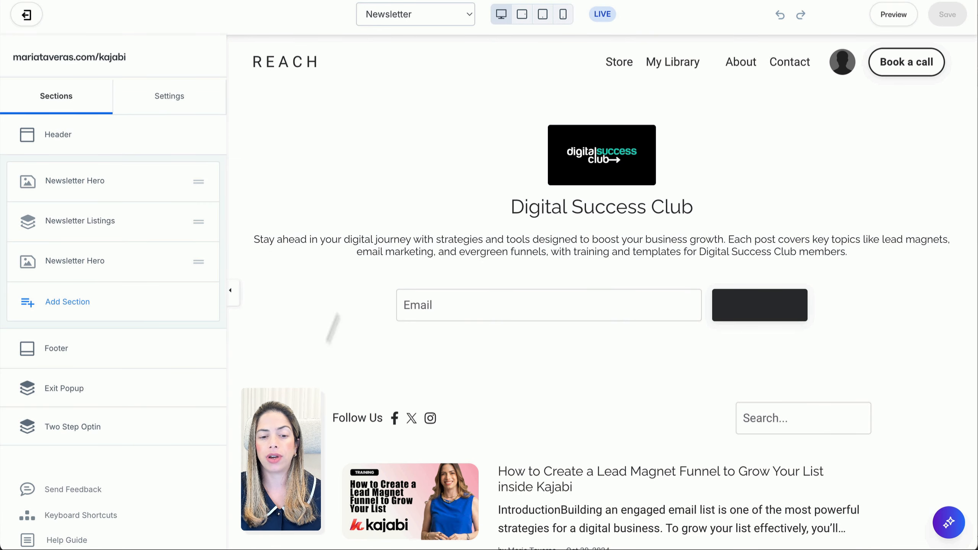
pyautogui.scroll(-15, 413, 382)
pyautogui.scroll(15, 413, 382)
# Set the page background color to green in the site-wide style settings and check the page.
pyautogui.click(161, 100)
pyautogui.click(58, 135)
pyautogui.click(25, 91)
pyautogui.scroll(-12, 659, 269)
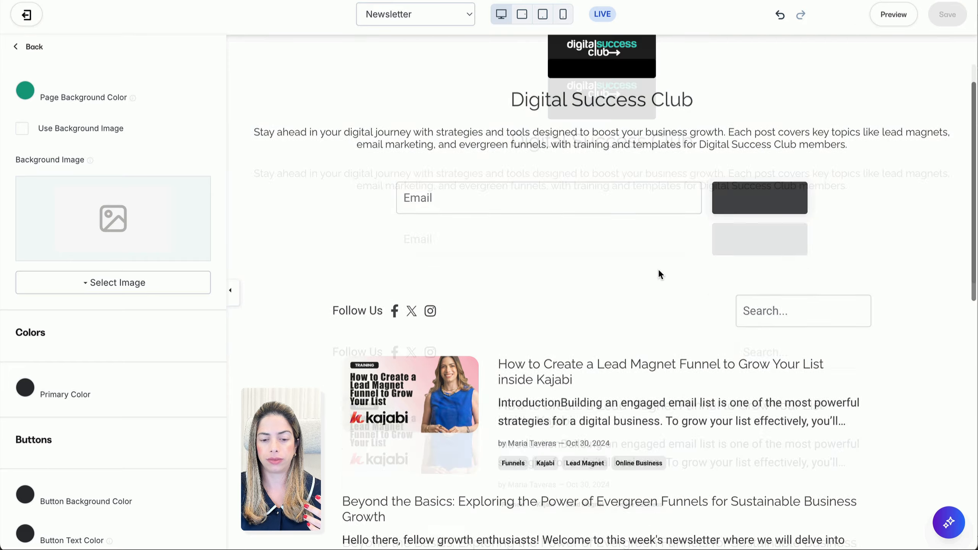
pyautogui.scroll(12, 659, 270)
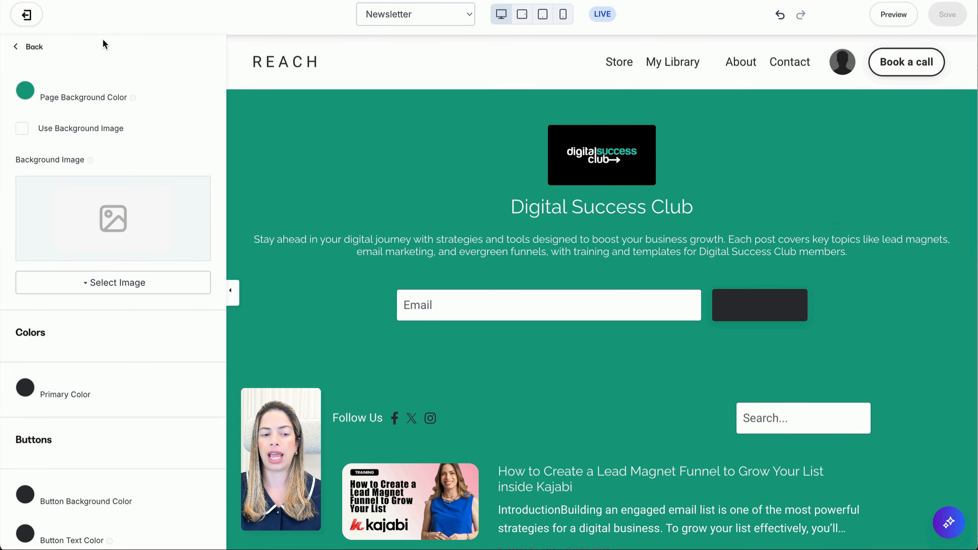
# Clear the page background color, set the primary color to turquoise, and save the changes.
pyautogui.click(26, 91)
pyautogui.click(95, 314)
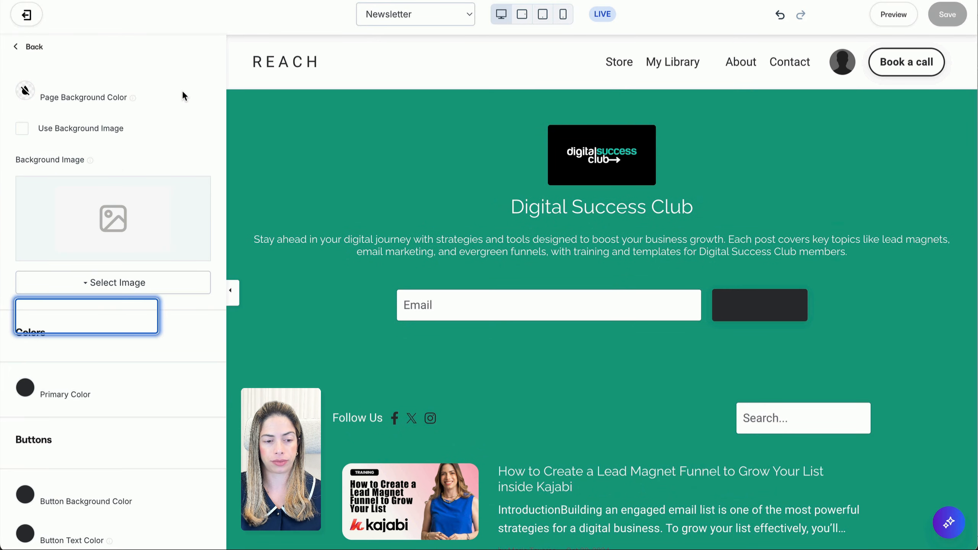
pyautogui.scroll(-6, 104, 308)
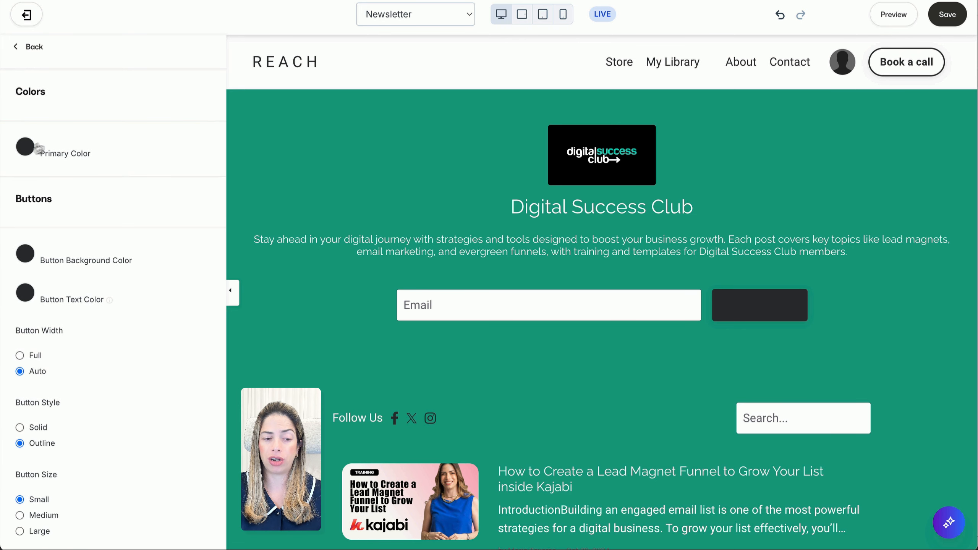
pyautogui.click(27, 153)
pyautogui.click(75, 265)
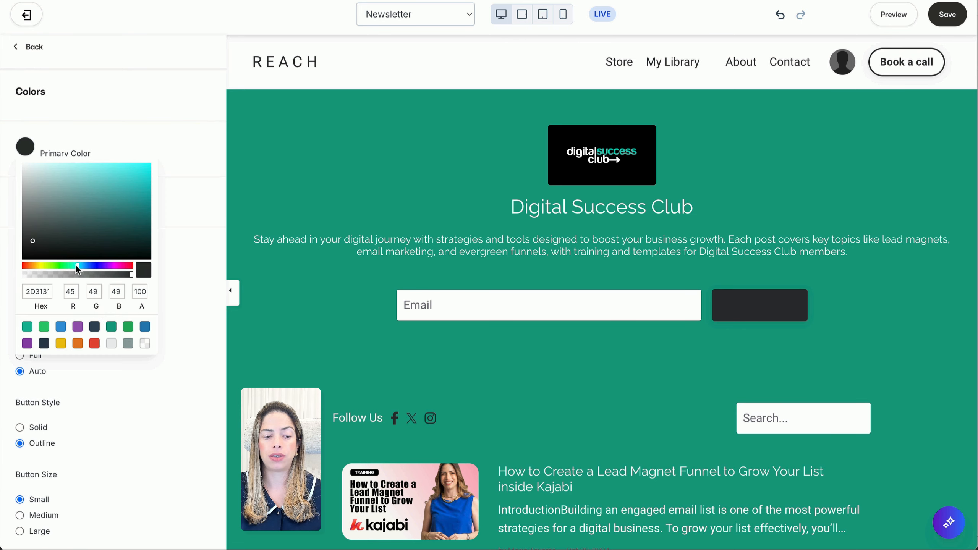
pyautogui.moveTo(114, 209); pyautogui.dragTo(146, 181)
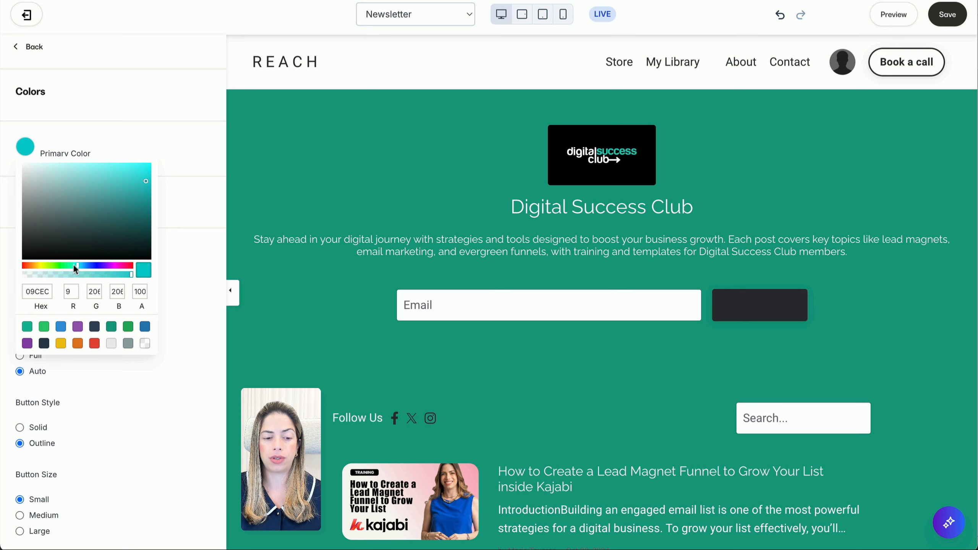
pyautogui.moveTo(74, 265); pyautogui.dragTo(77, 265)
pyautogui.click(948, 14)
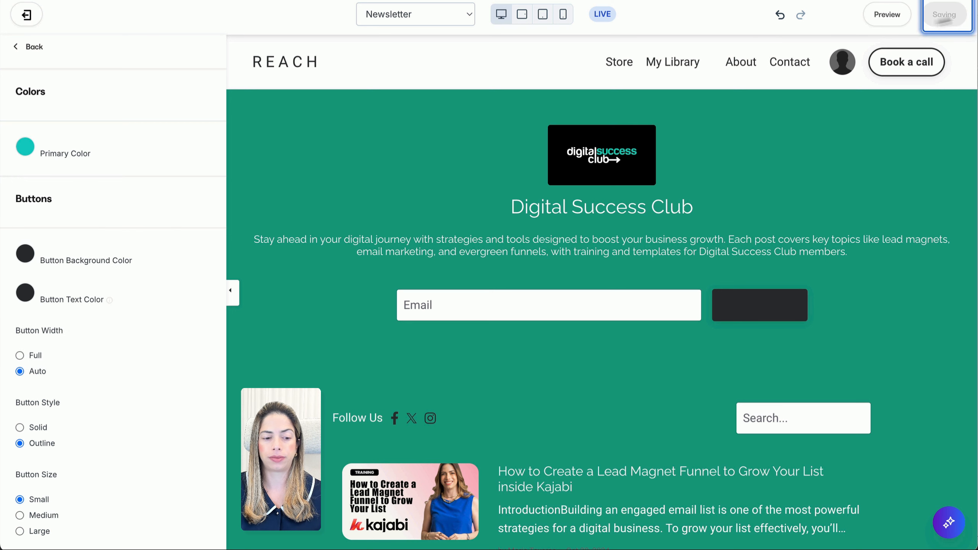
# Set the button background color to bright red and save the changes.
pyautogui.click(26, 254)
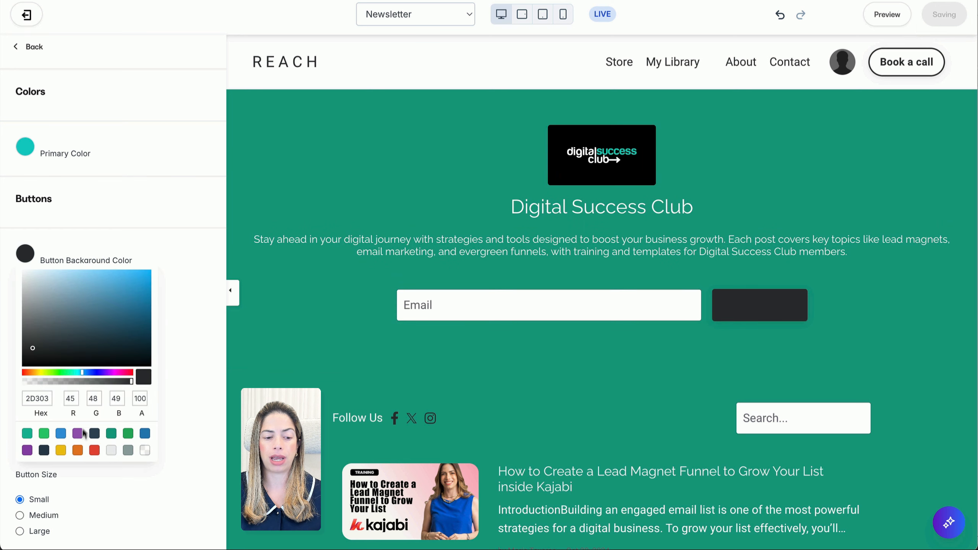
pyautogui.click(96, 451)
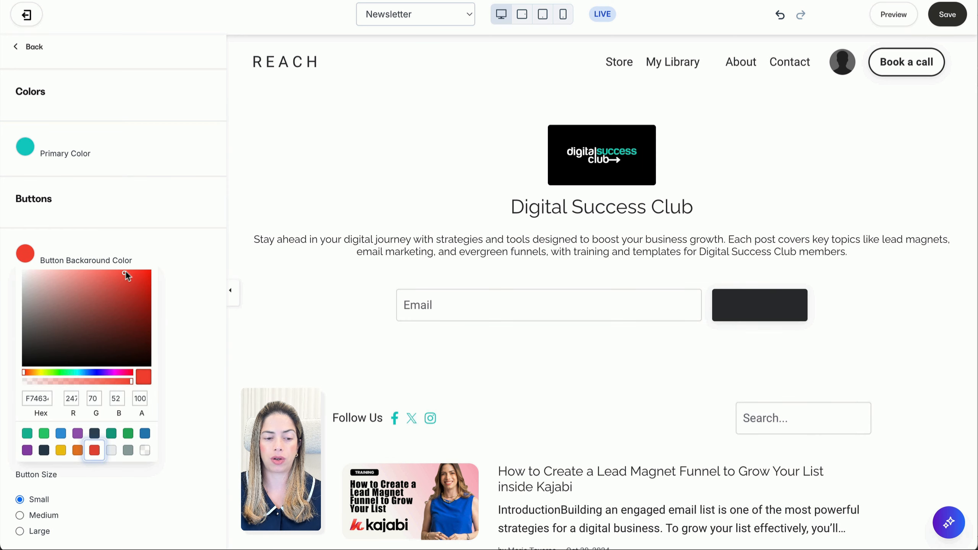
pyautogui.click(163, 240)
pyautogui.click(947, 14)
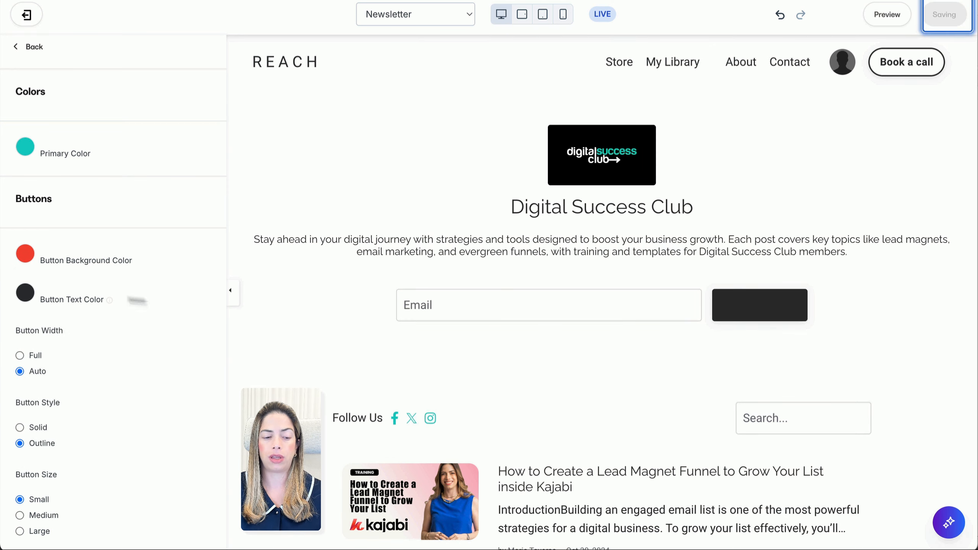
pyautogui.scroll(-10, 116, 339)
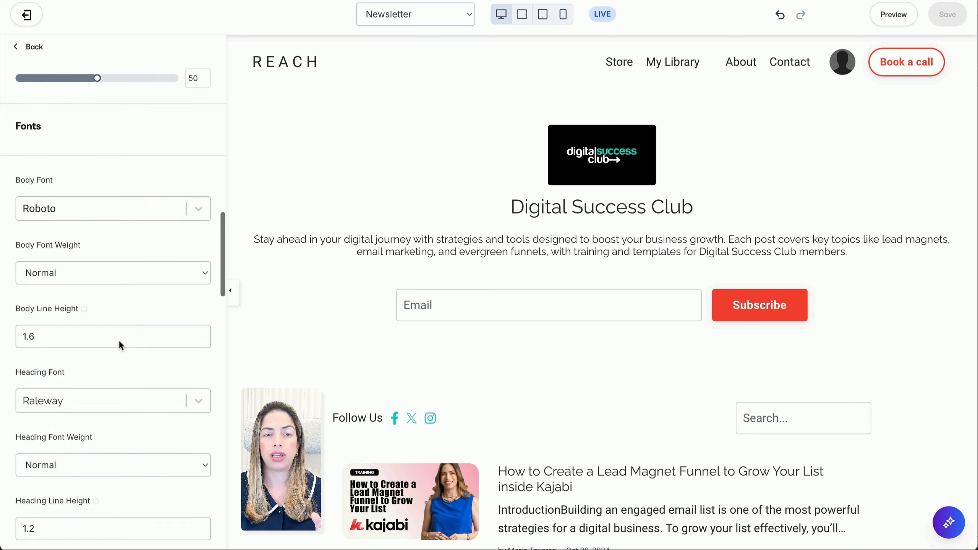
# Set the site's body font to Playfair Display and save the changes.
pyautogui.click(136, 215)
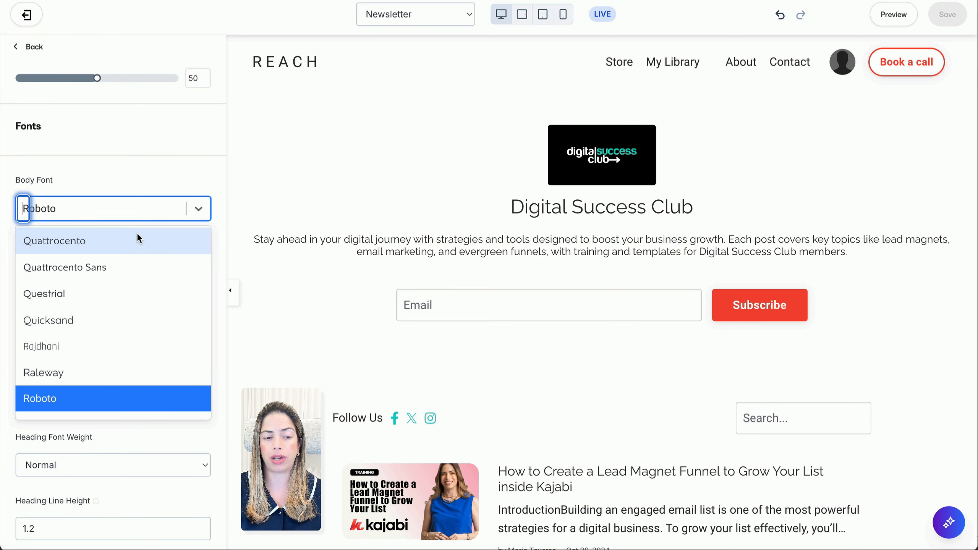
pyautogui.write('playf')
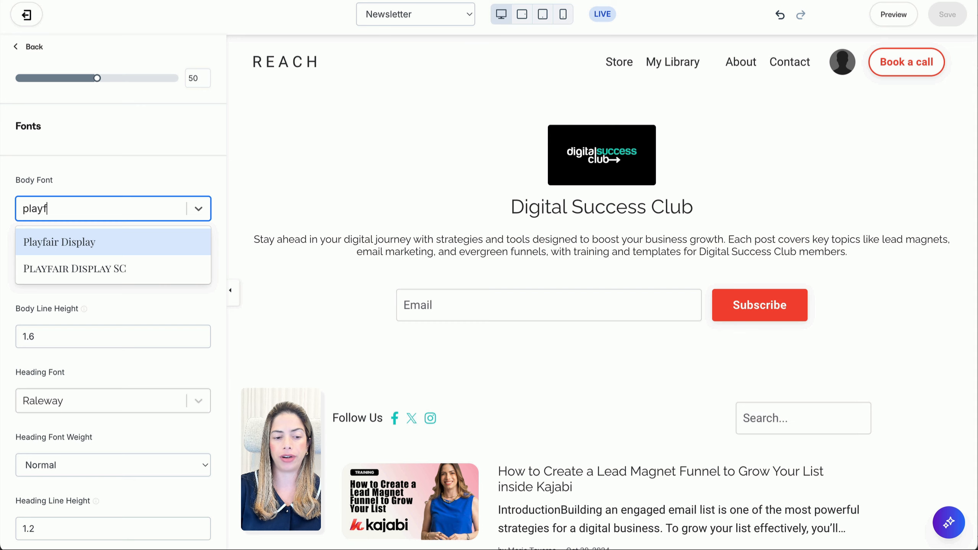
pyautogui.press('Return')
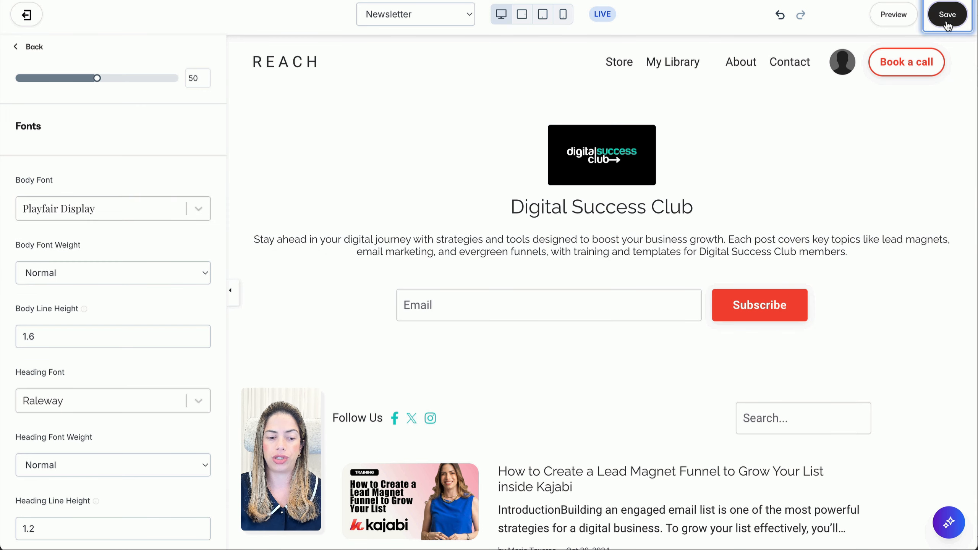
pyautogui.click(947, 21)
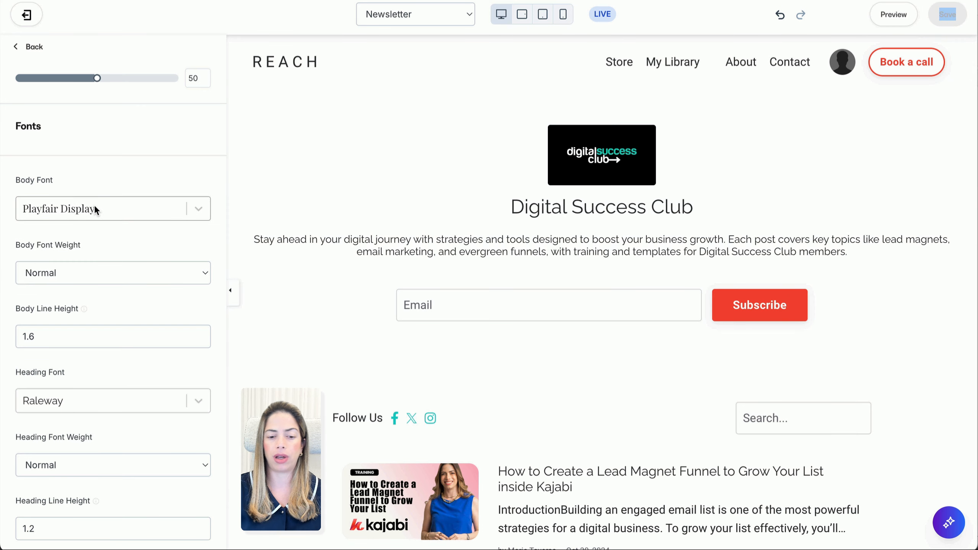
# Set the heading font to Playfair Display and the body font to Poppins, save, and check the page.
pyautogui.click(98, 410)
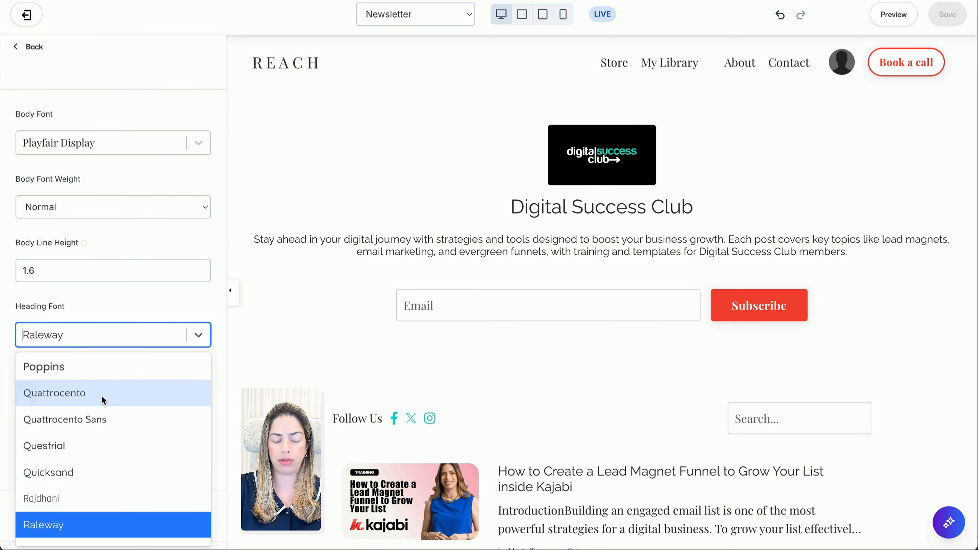
pyautogui.write('play')
pyautogui.press('Return')
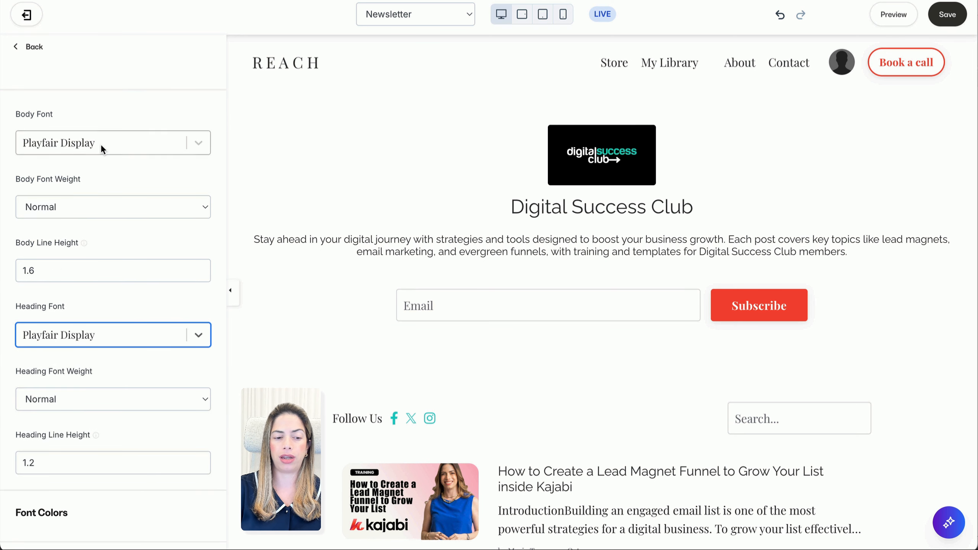
pyautogui.click(102, 149)
pyautogui.write('popp')
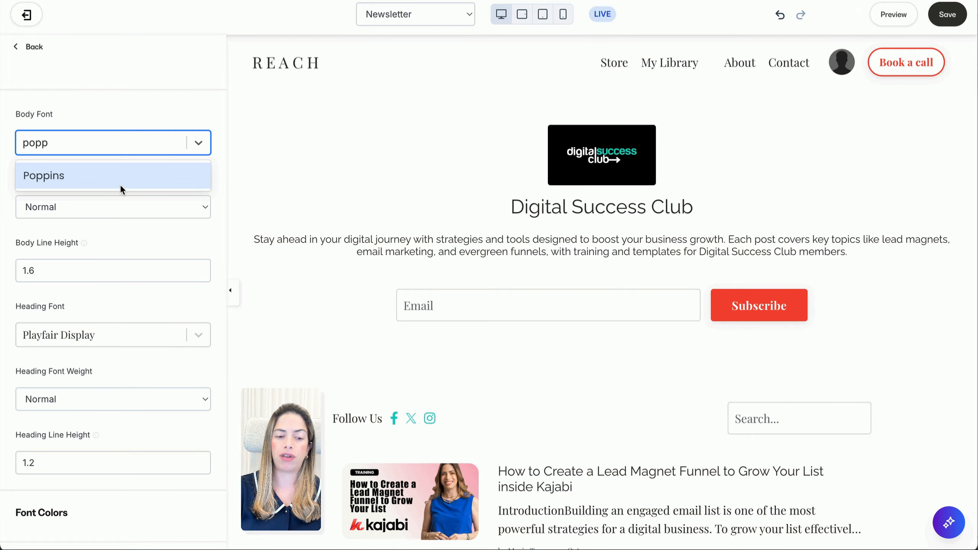
pyautogui.click(121, 186)
pyautogui.click(946, 14)
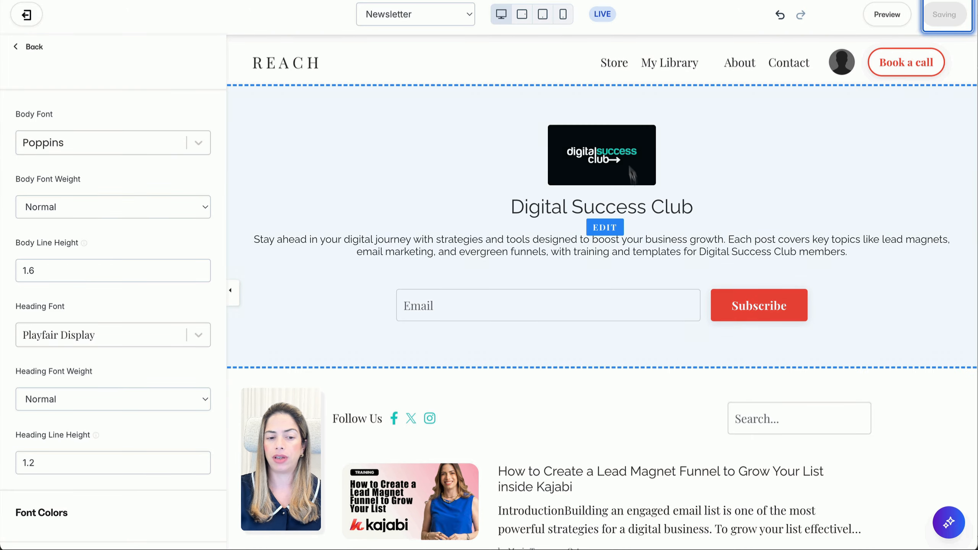
pyautogui.scroll(-10, 633, 277)
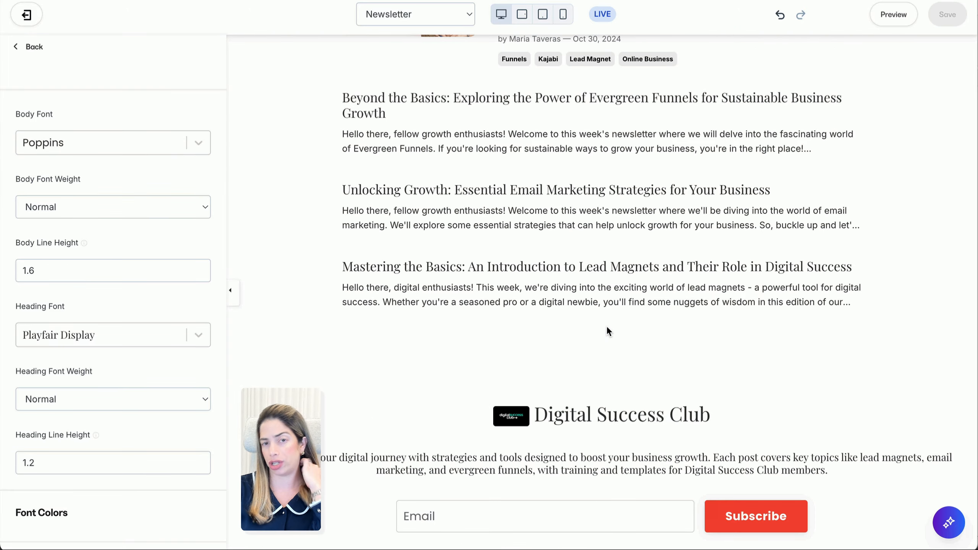
pyautogui.scroll(-5, 607, 326)
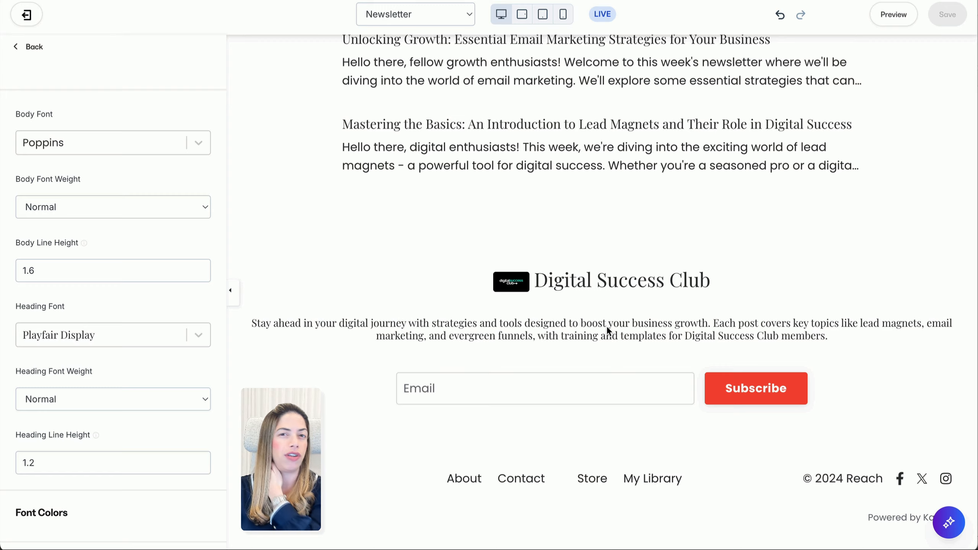
pyautogui.scroll(15, 607, 327)
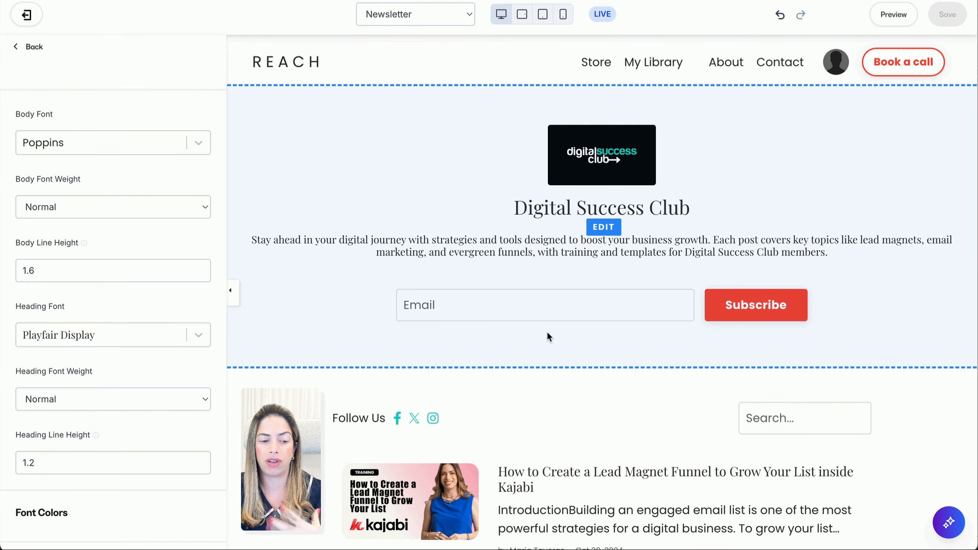
# Set the heading font color to red in the site-wide style settings and save the changes.
pyautogui.scroll(-10, 196, 363)
pyautogui.click(26, 157)
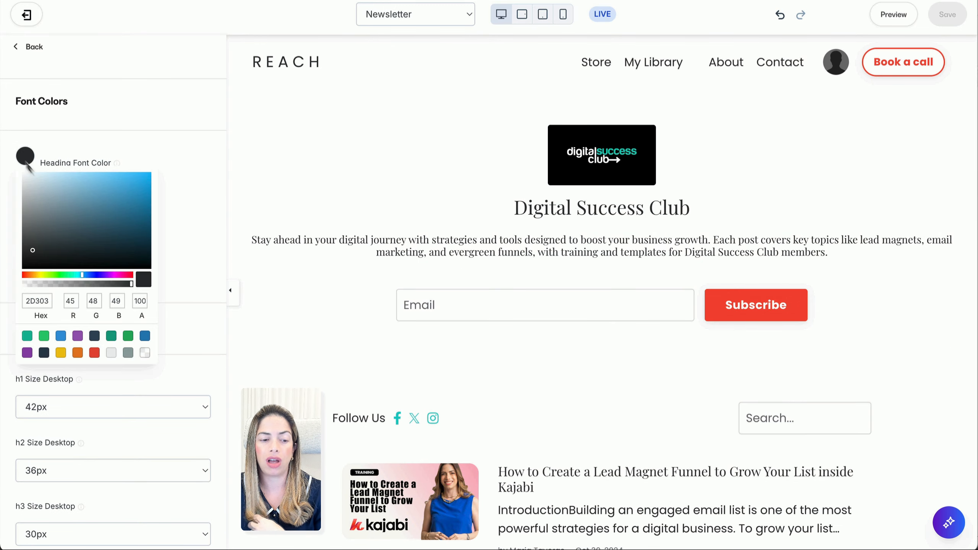
pyautogui.click(94, 352)
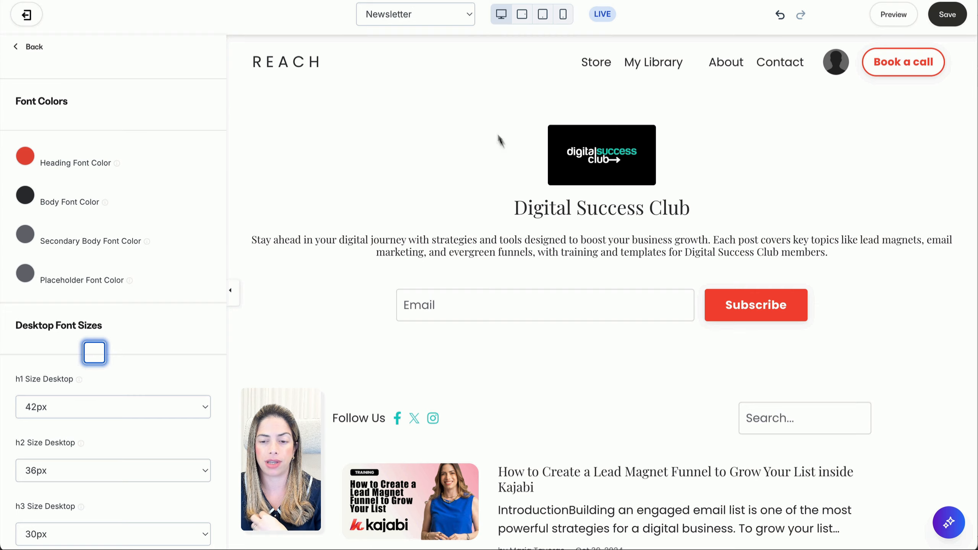
pyautogui.click(948, 14)
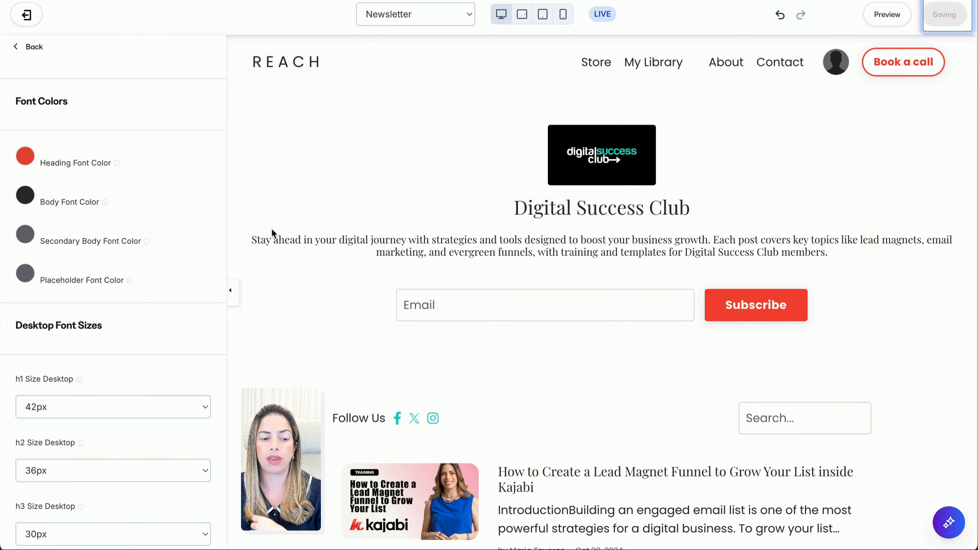
pyautogui.scroll(-3, 310, 286)
# Look through the remaining site-wide style settings, including the font sizes, and the list of site pages.
pyautogui.scroll(-20, 159, 367)
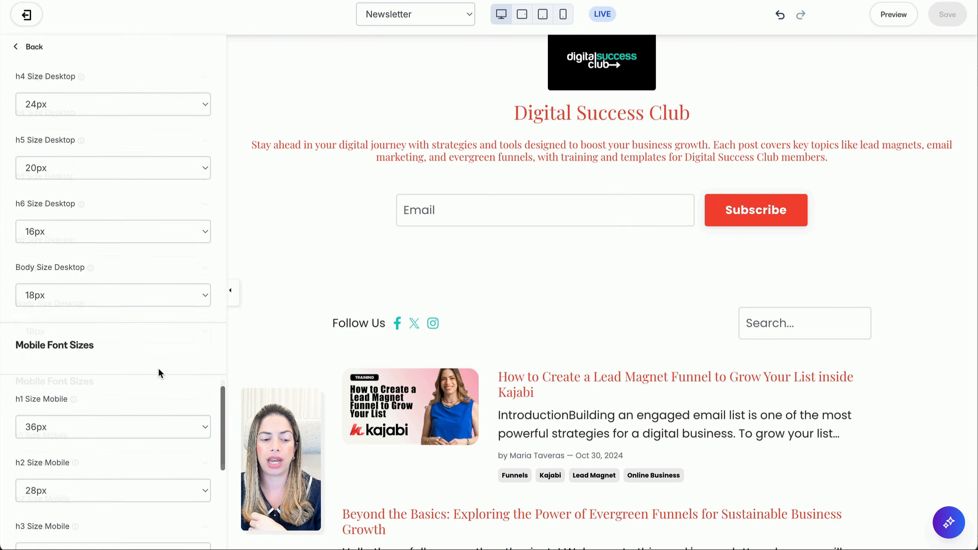
pyautogui.scroll(20, 154, 406)
pyautogui.scroll(10, 154, 406)
pyautogui.scroll(3, 483, 364)
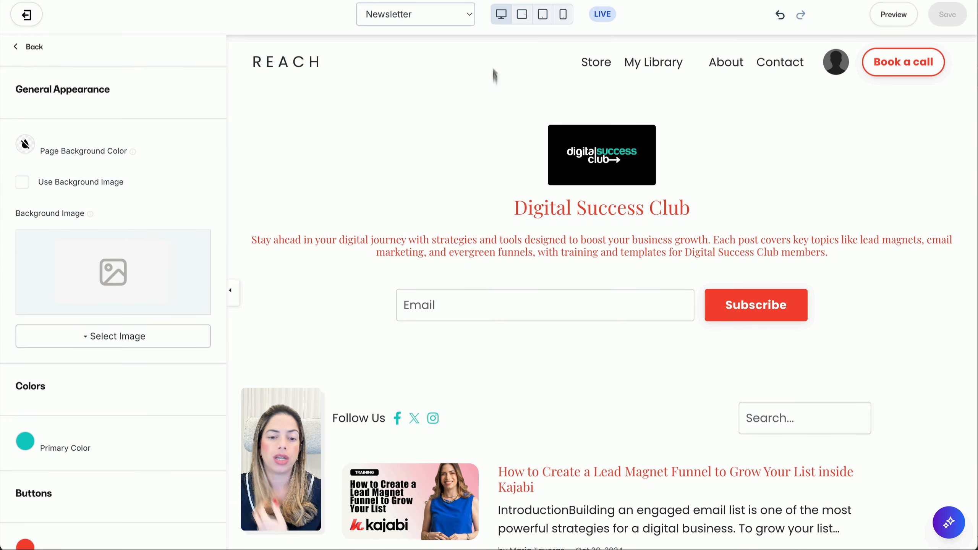
pyautogui.click(470, 13)
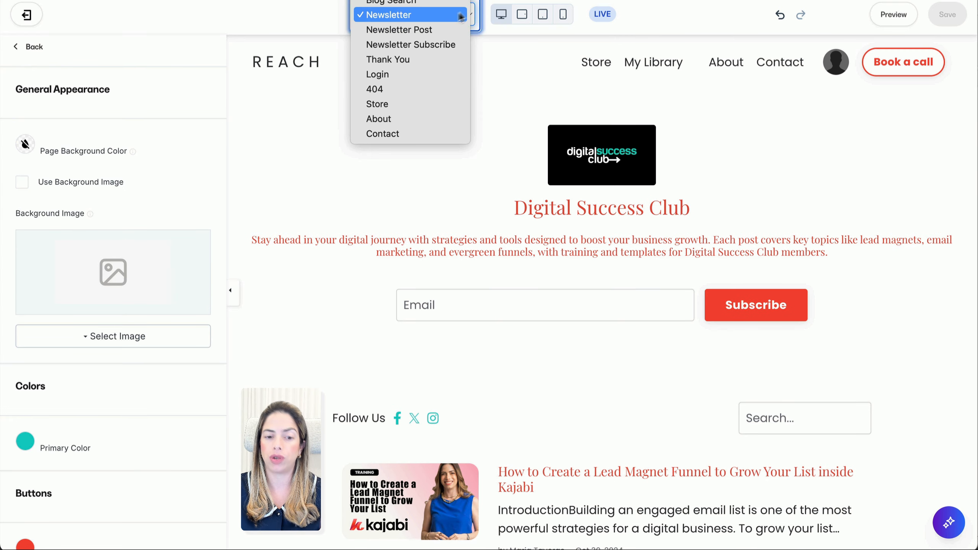
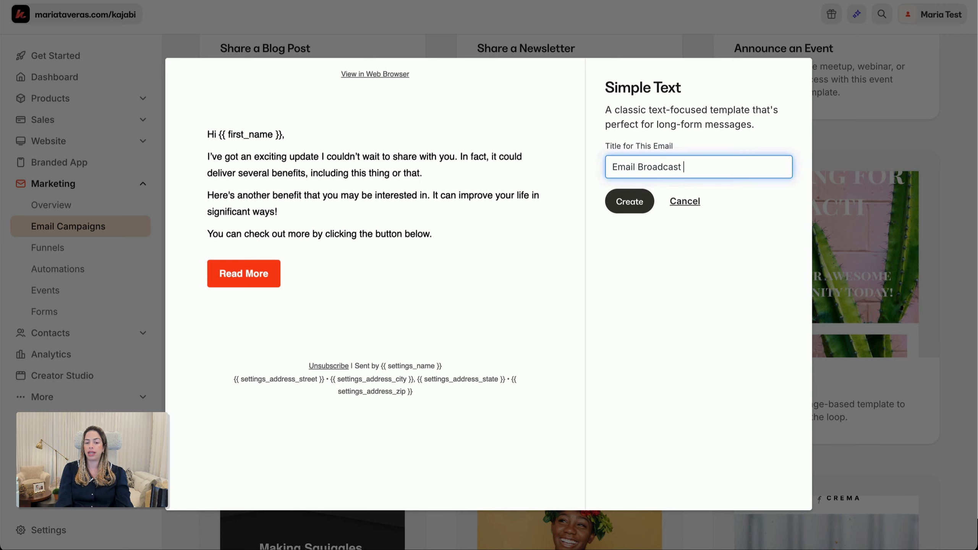
# Title the Simple Text email "Email Broadcast Test" and create it.
pyautogui.write('Test')
pyautogui.click(634, 192)
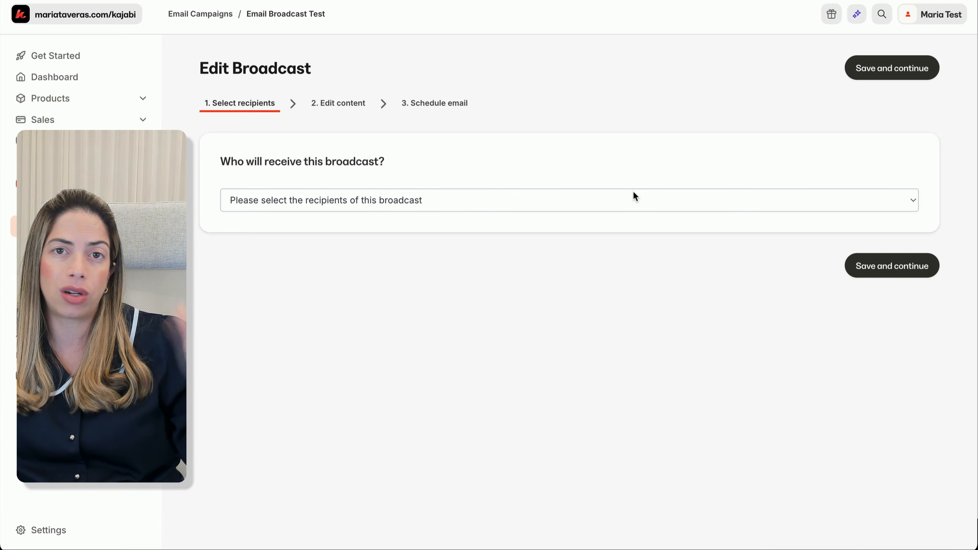
# Choose Custom Segment as the broadcast's recipients and look over the available contact filters.
pyautogui.click(521, 199)
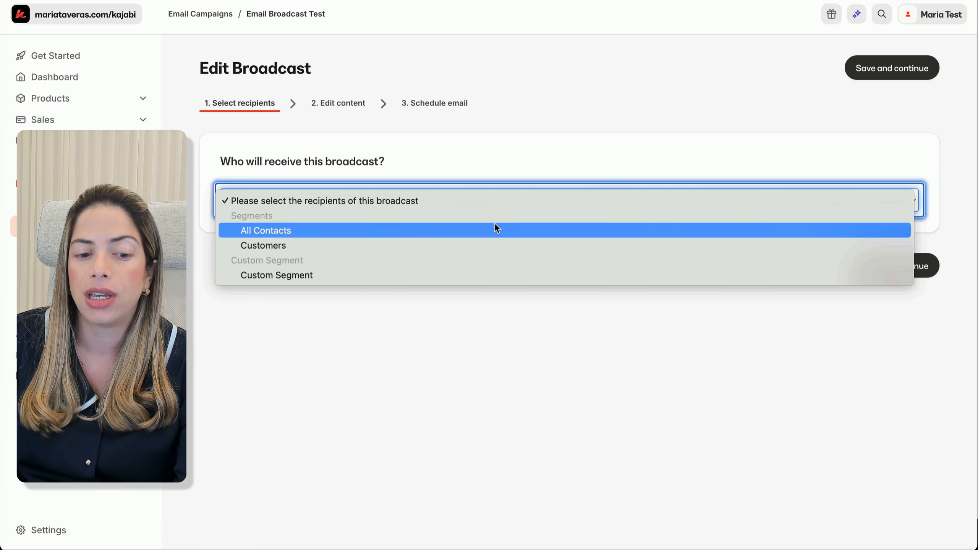
pyautogui.click(459, 272)
pyautogui.click(494, 196)
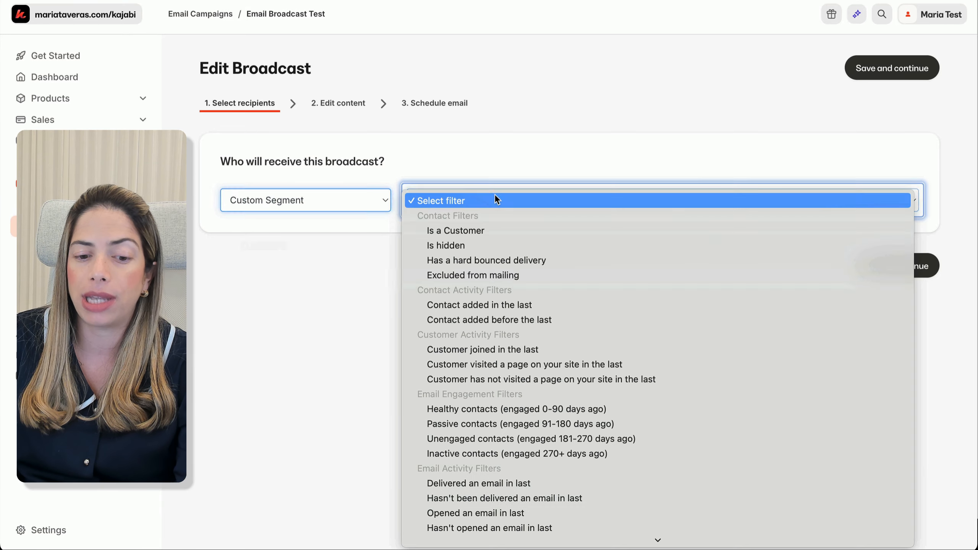
pyautogui.scroll(-10, 504, 380)
pyautogui.click(372, 346)
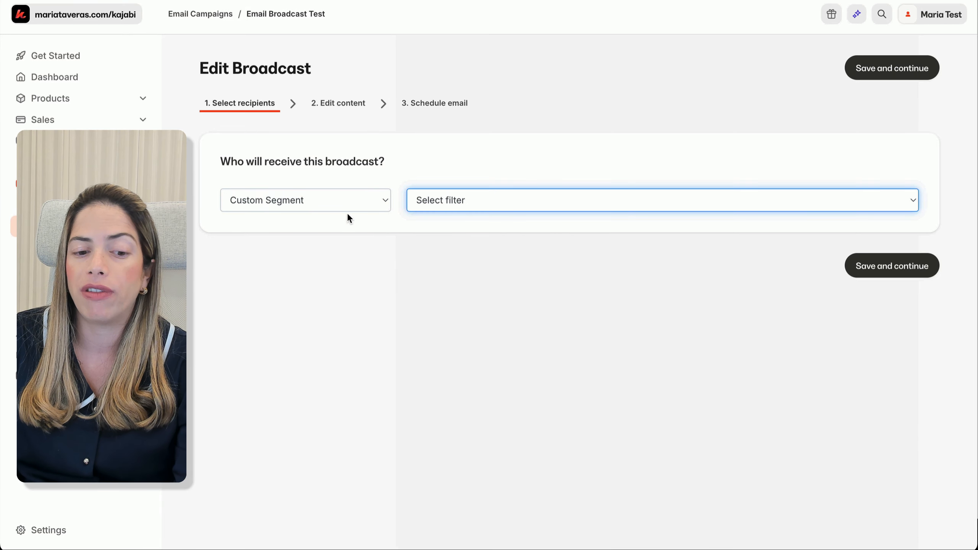
# Set the broadcast's recipients to All Contacts and continue to the content stage.
pyautogui.click(345, 209)
pyautogui.click(331, 156)
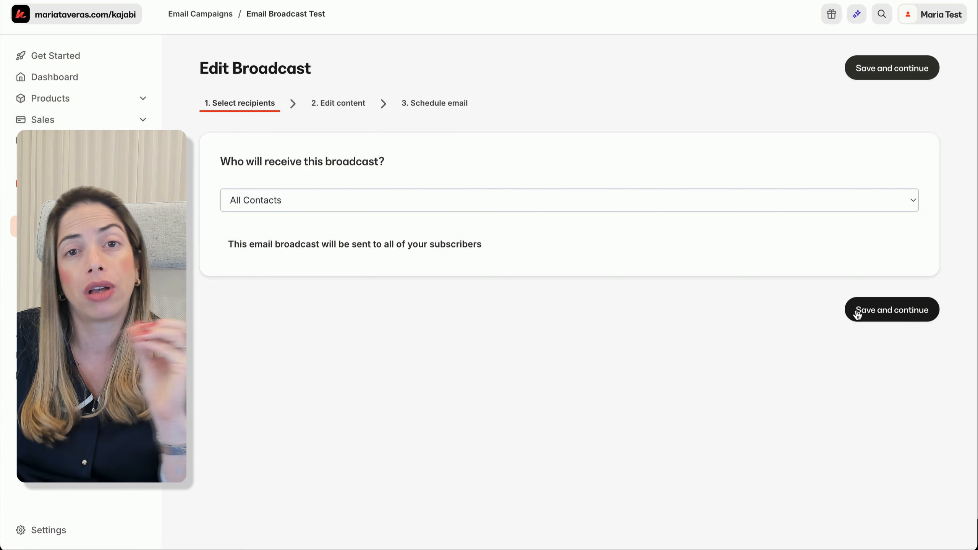
pyautogui.click(858, 314)
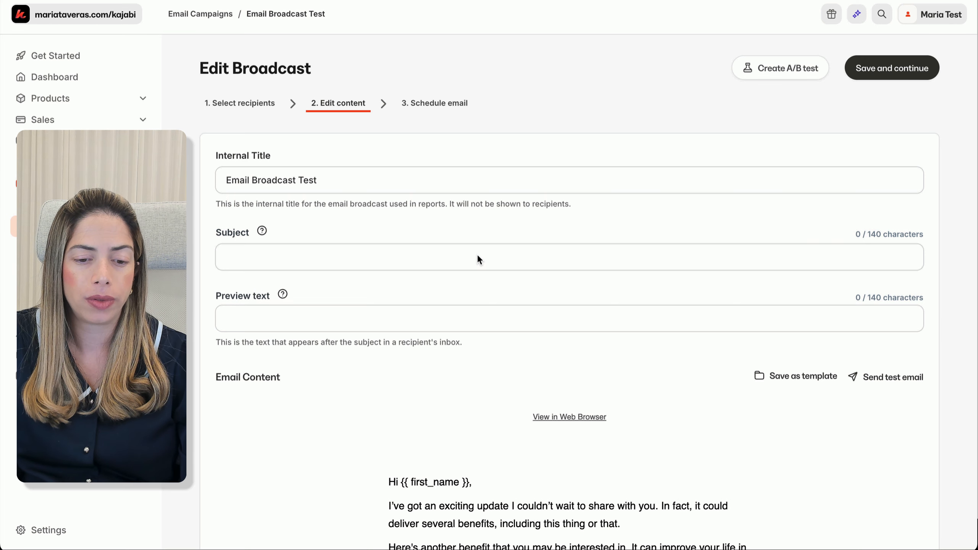
# Set the broadcast's subject to "Get Started with Lead Magnet Funnels in Kajabi".
pyautogui.click(459, 257)
pyautogui.write('Get Started with Lead Magnet Funnels in Kajabi')
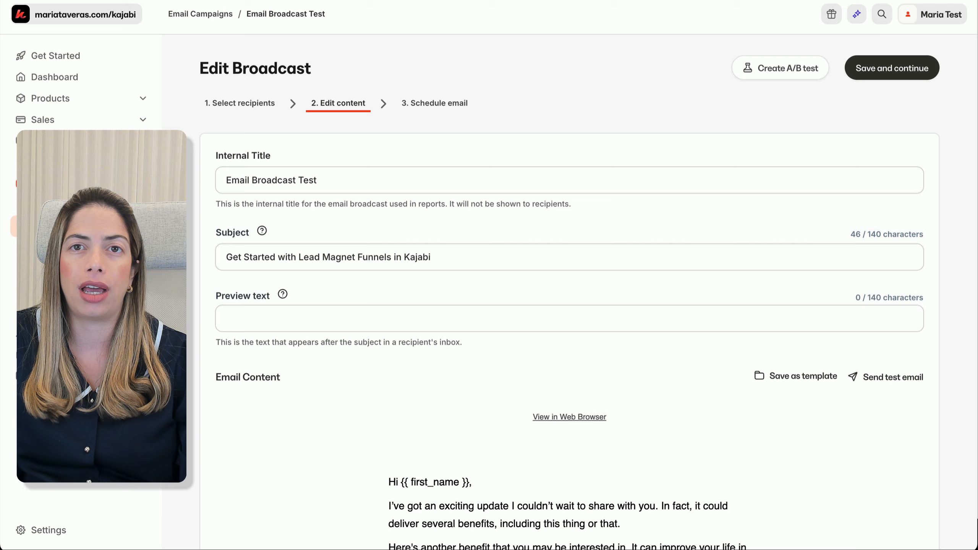
# Set the preview text to "Ready to grow your audience? Dive into our latest post and learn to set up a lead magnet funnel today.".
pyautogui.click(574, 328)
pyautogui.click(574, 328)
pyautogui.write('Ready to grow your audience? Dive into our latest post and learn to set up a lead magnet funnel today.')
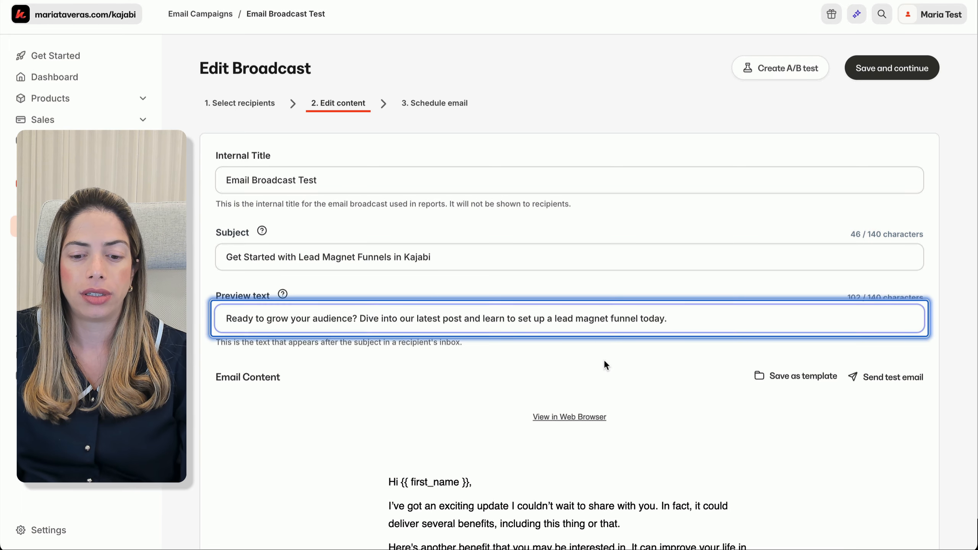
# Open the broadcast's email content for editing and go to its color scheme settings.
pyautogui.scroll(-3, 604, 360)
pyautogui.click(575, 339)
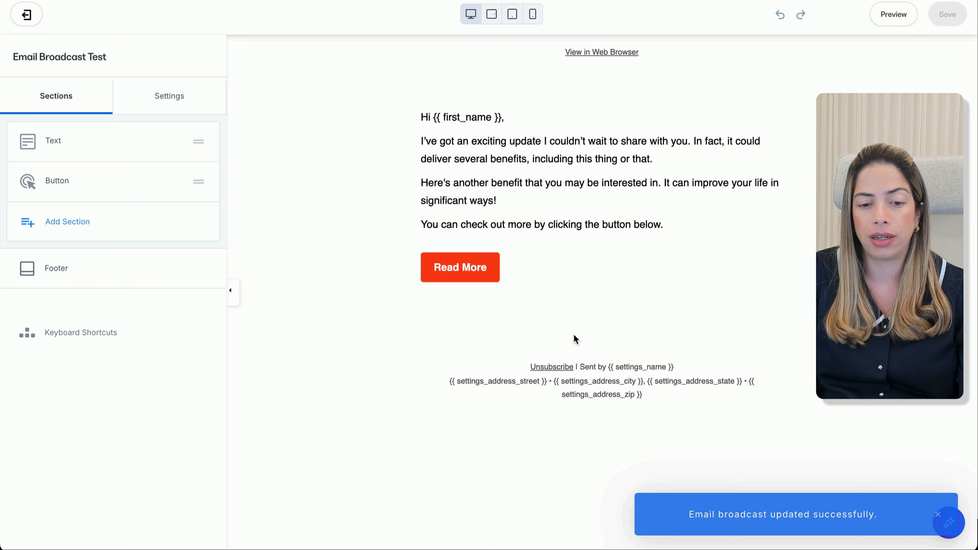
pyautogui.click(175, 109)
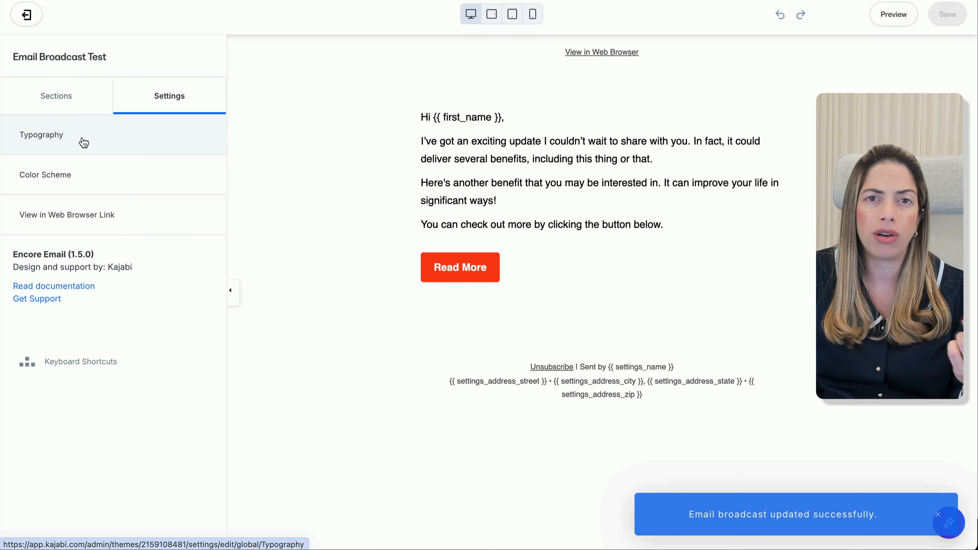
pyautogui.click(74, 175)
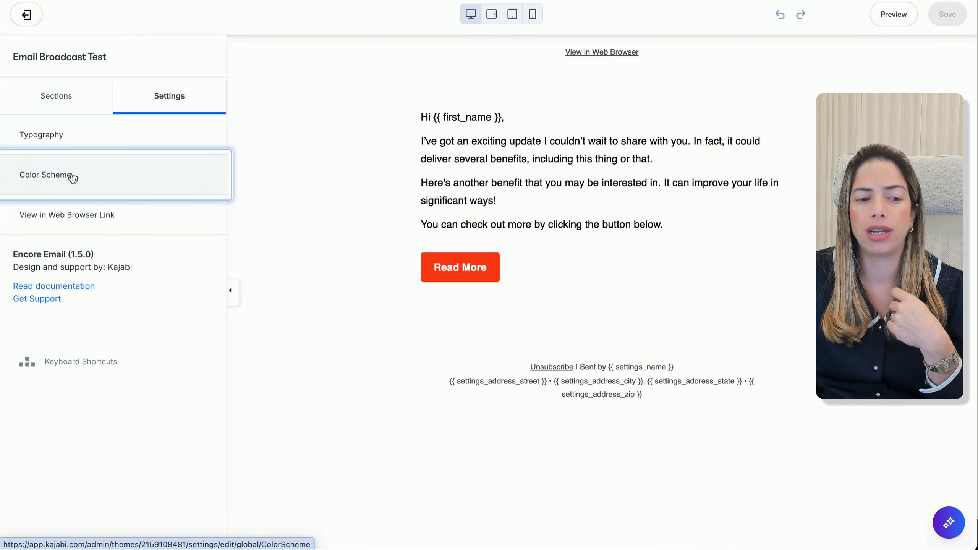
# Set the email's page background to red and save the changes.
pyautogui.click(30, 150)
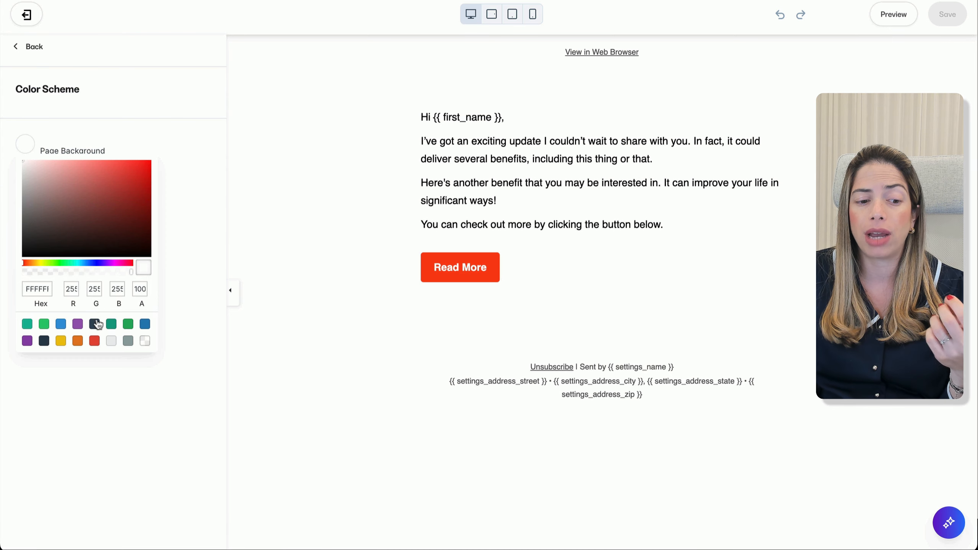
pyautogui.click(95, 341)
pyautogui.click(127, 388)
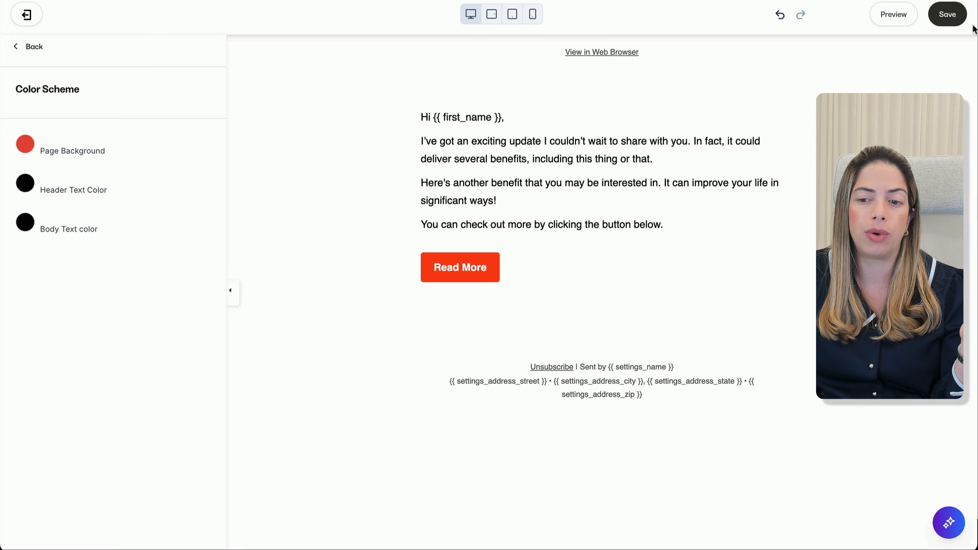
pyautogui.click(953, 18)
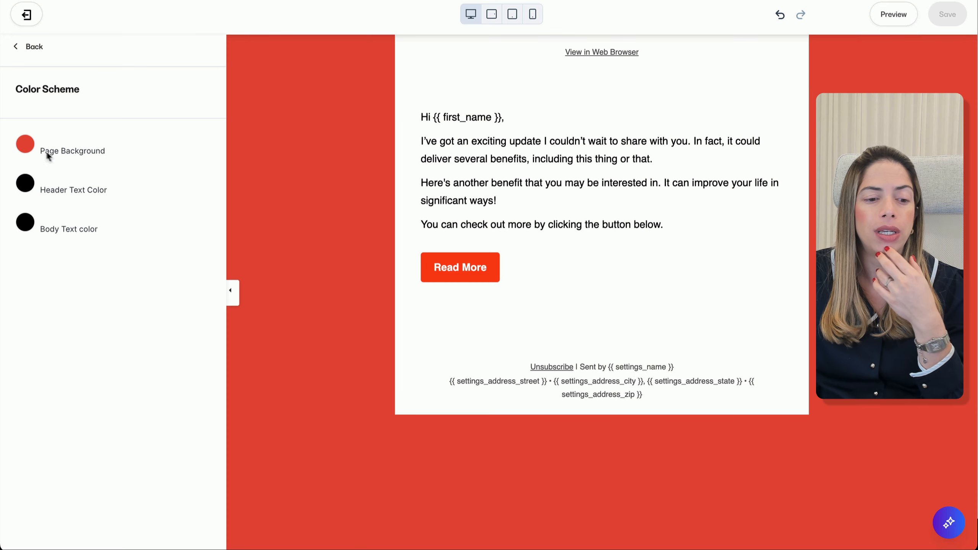
# Set the email's header text color to red.
pyautogui.click(26, 183)
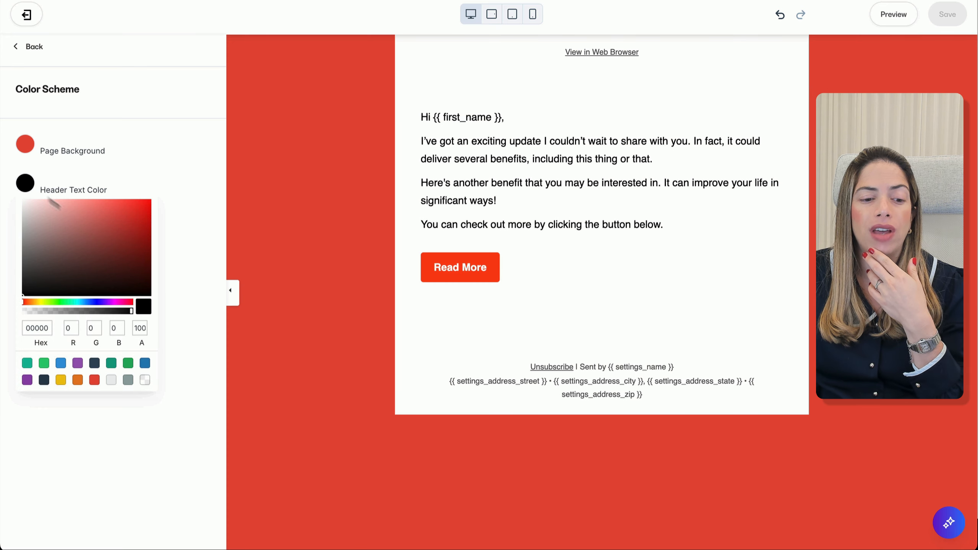
pyautogui.click(95, 380)
pyautogui.click(195, 206)
# Change the email's page background to a very pale pink, save the changes and leave the color scheme settings.
pyautogui.click(25, 145)
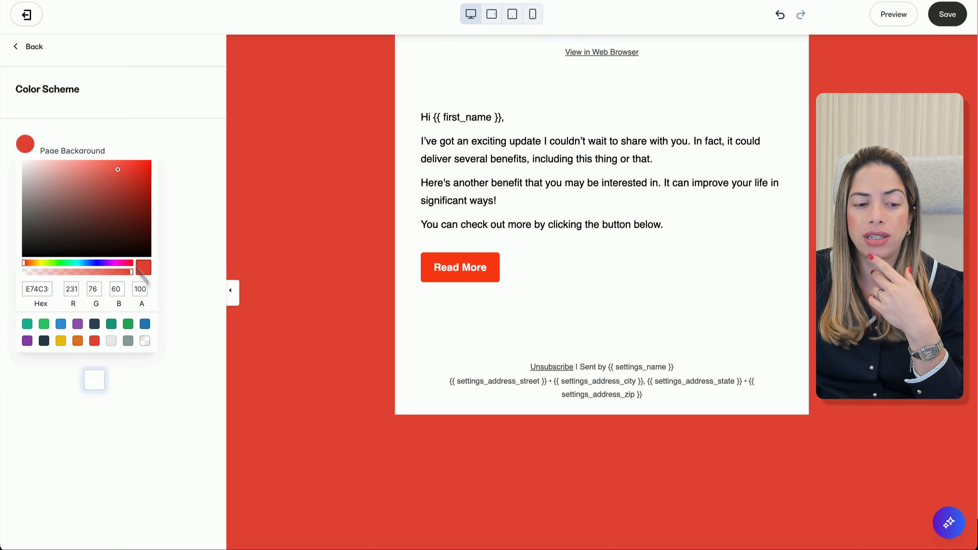
pyautogui.click(43, 167)
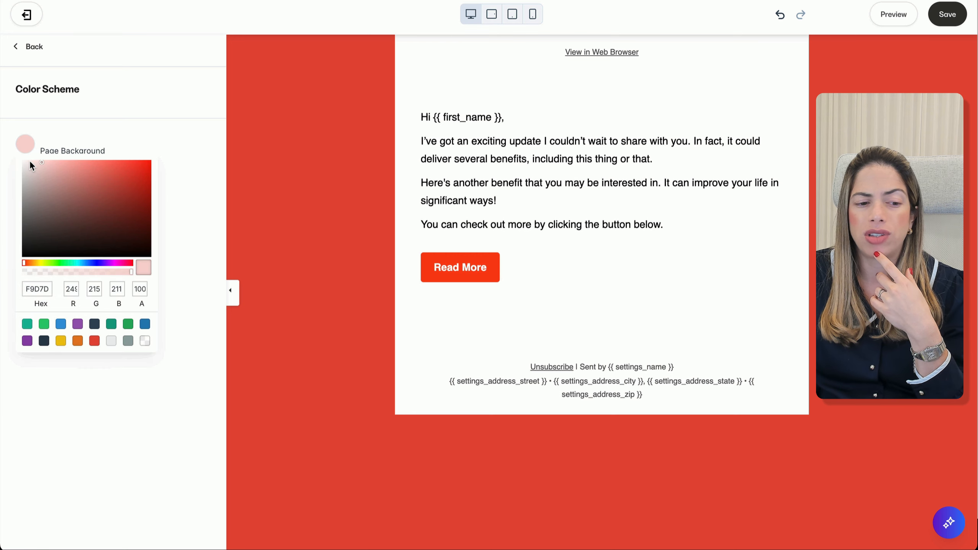
pyautogui.click(30, 165)
pyautogui.click(197, 139)
pyautogui.click(948, 24)
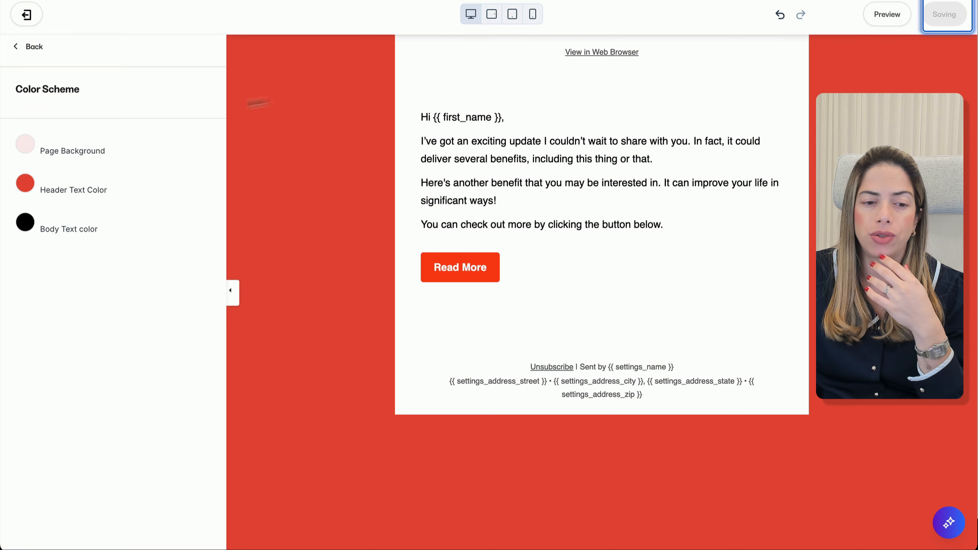
pyautogui.click(28, 47)
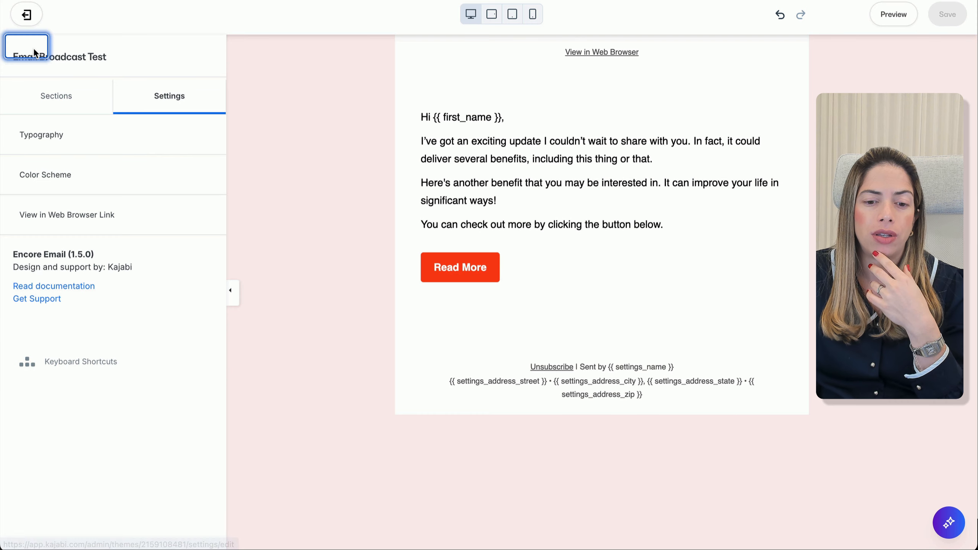
# Browse the available section types and add an Image and Text section below the Read More button.
pyautogui.click(57, 99)
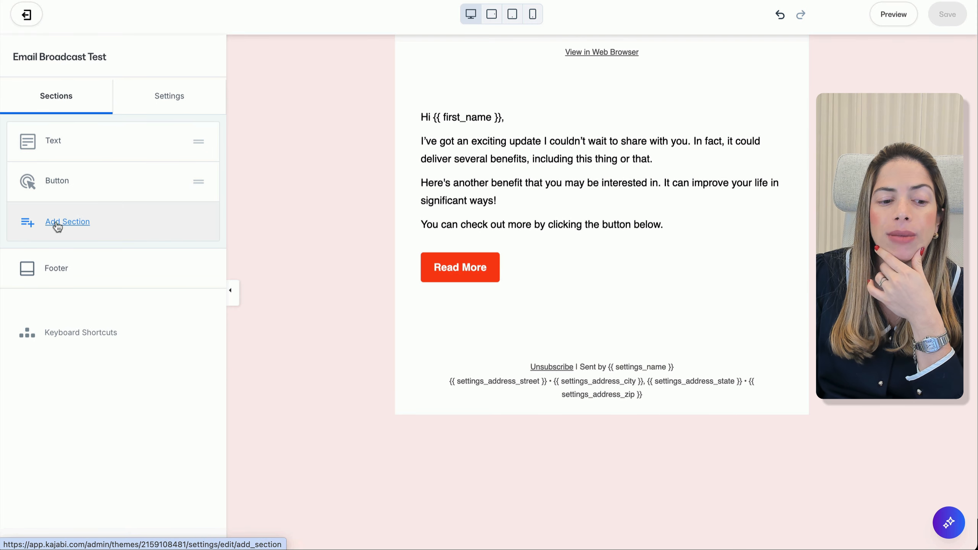
pyautogui.click(56, 224)
pyautogui.moveTo(172, 100)
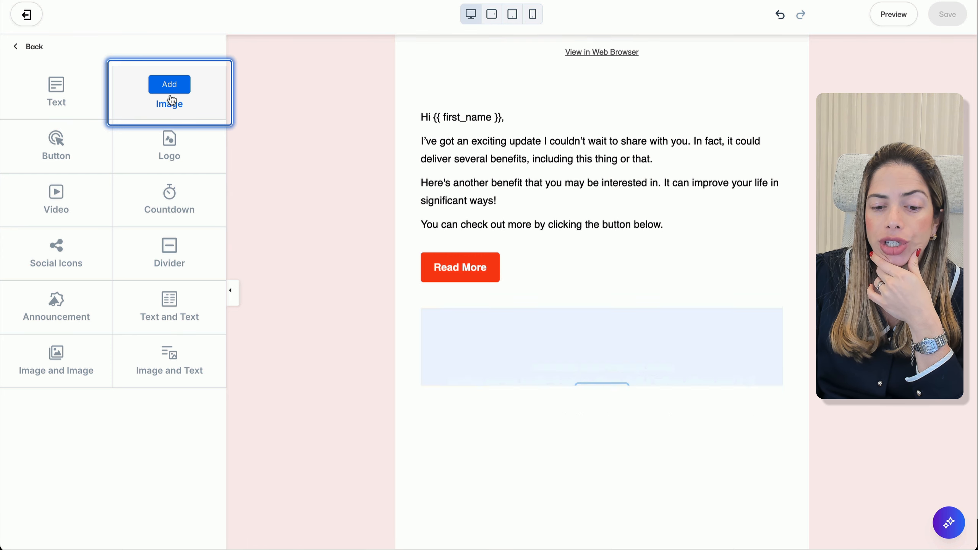
pyautogui.moveTo(88, 164)
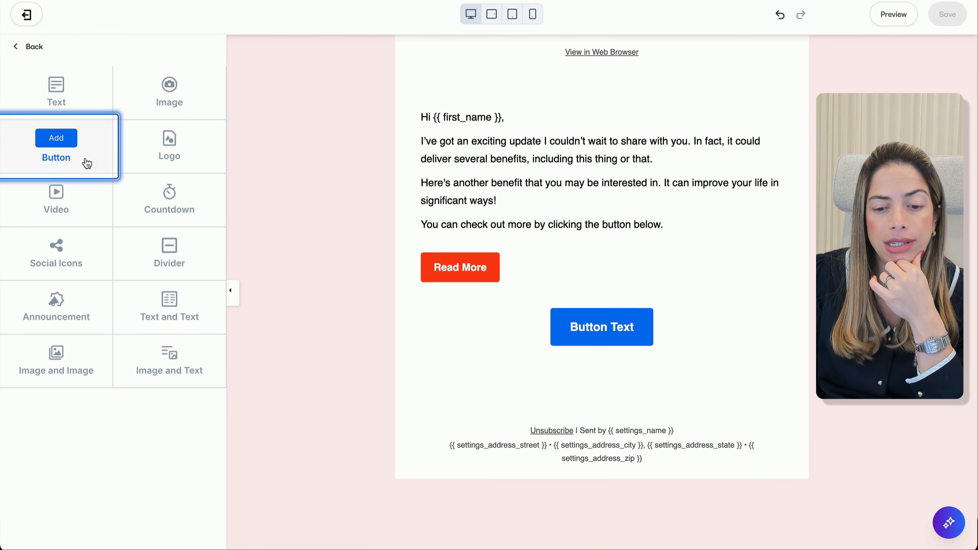
pyautogui.moveTo(144, 157)
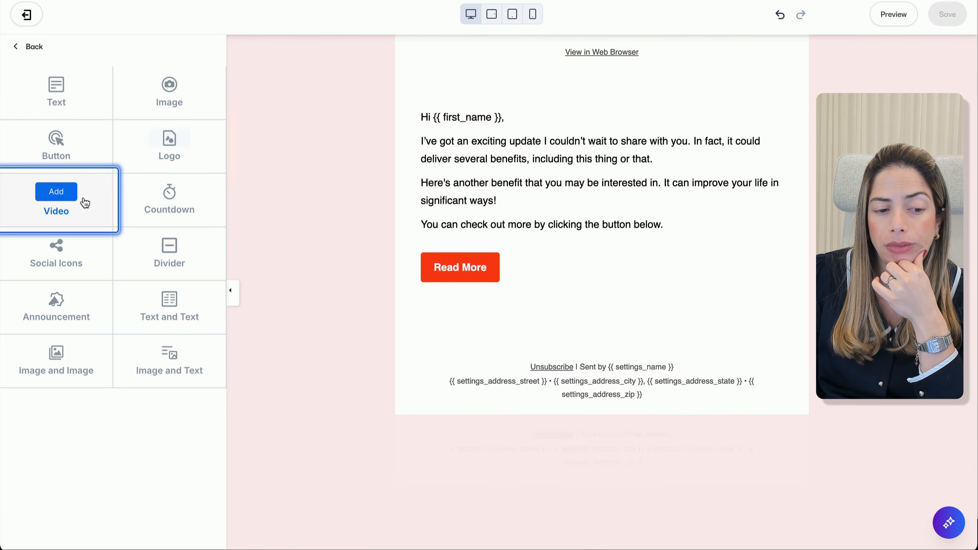
pyautogui.moveTo(164, 198)
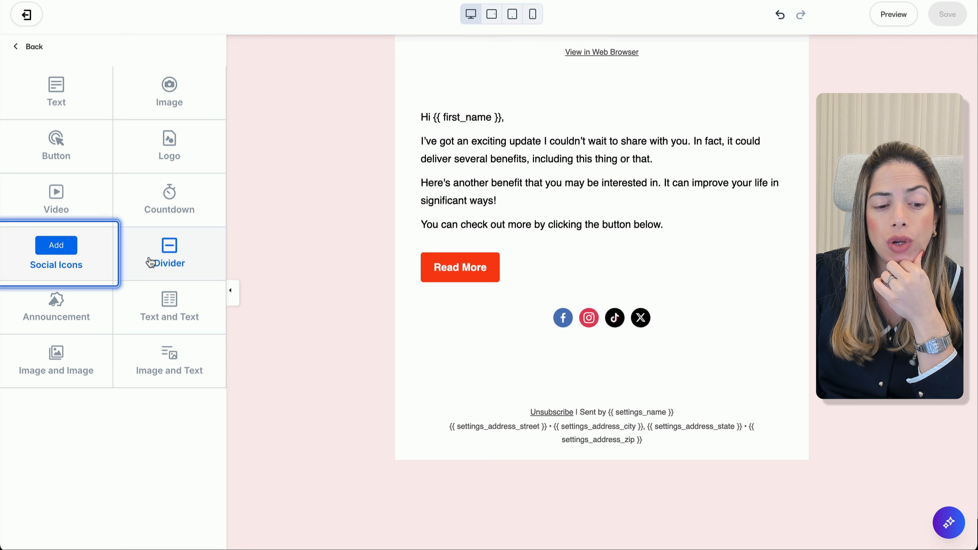
pyautogui.moveTo(151, 263)
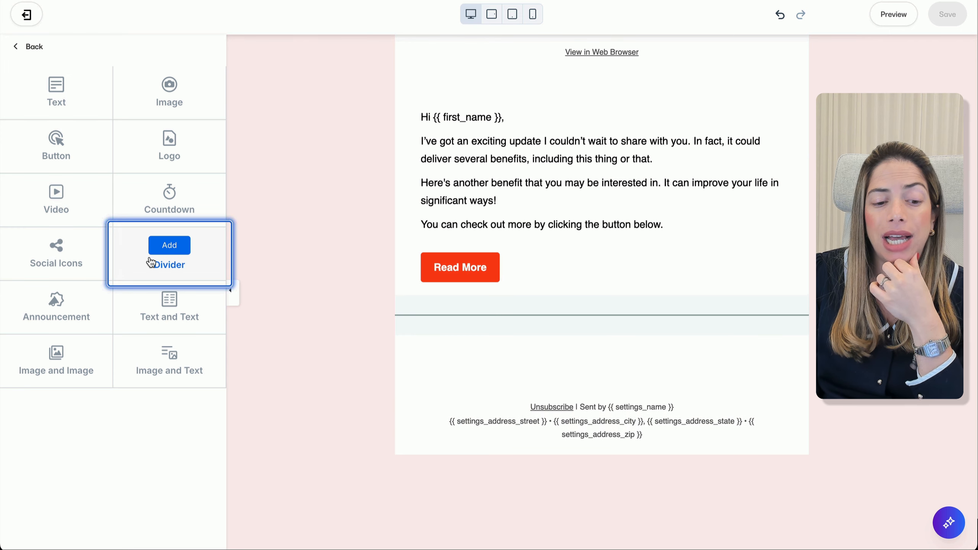
pyautogui.moveTo(155, 323)
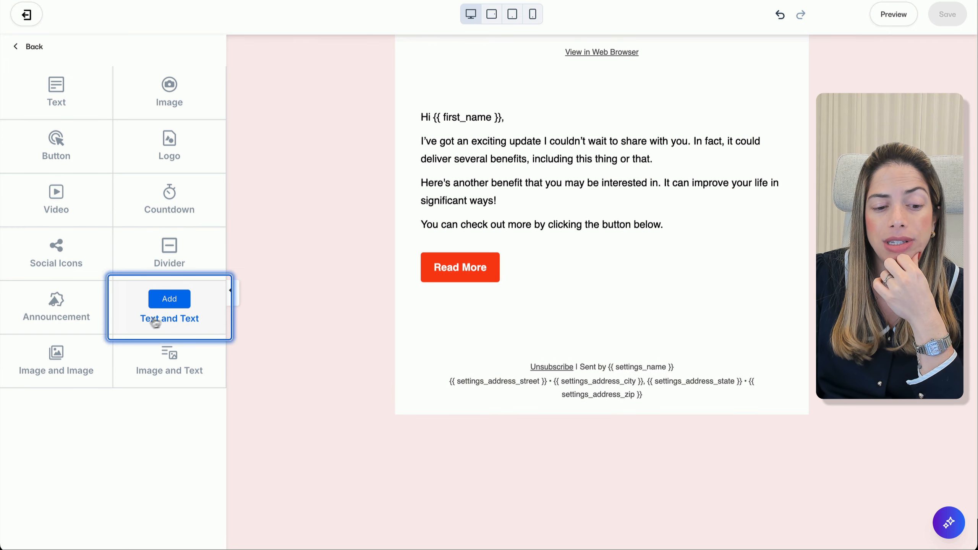
pyautogui.moveTo(165, 368)
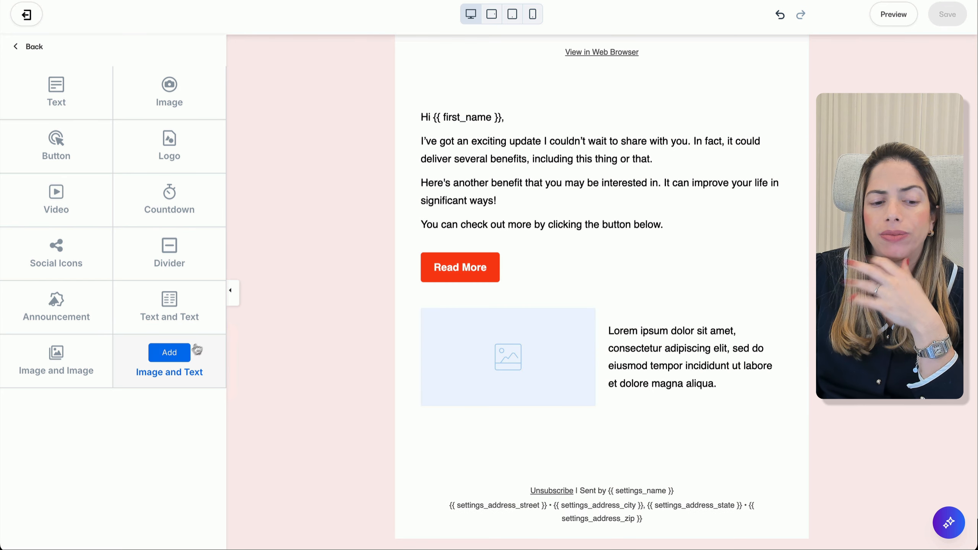
pyautogui.click(188, 359)
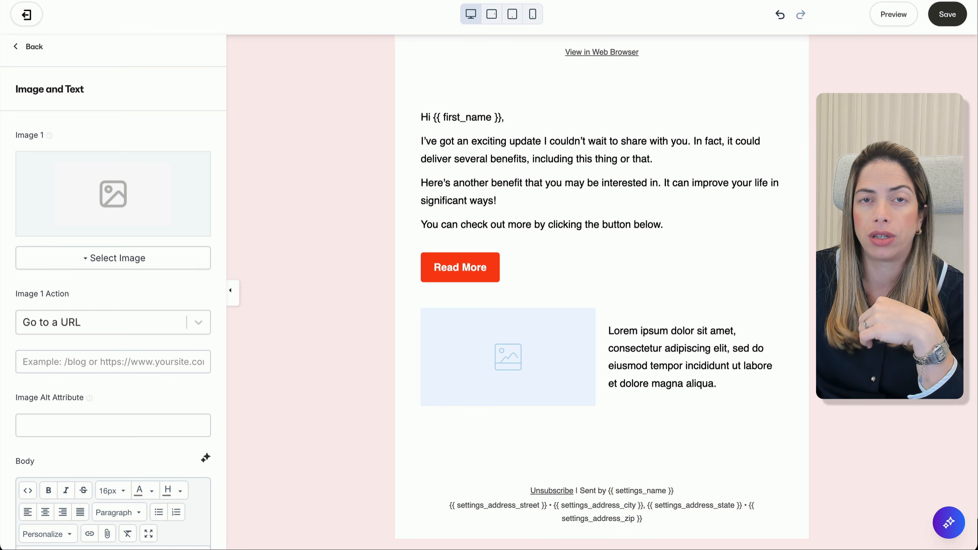
# Delete the first name placeholder from the greeting and reinsert it with the First Name personalization option.
pyautogui.click(751, 164)
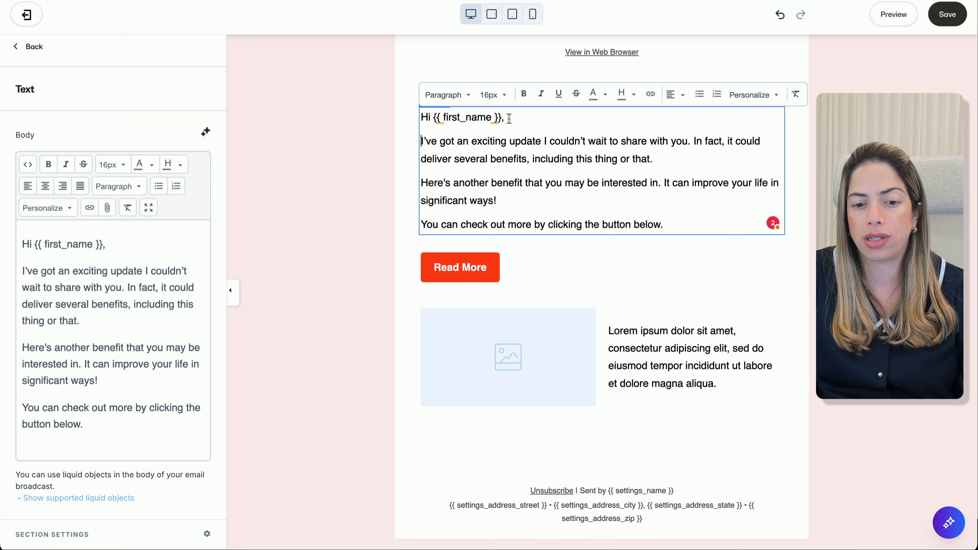
pyautogui.moveTo(503, 118); pyautogui.dragTo(434, 118)
pyautogui.press('BackSpace')
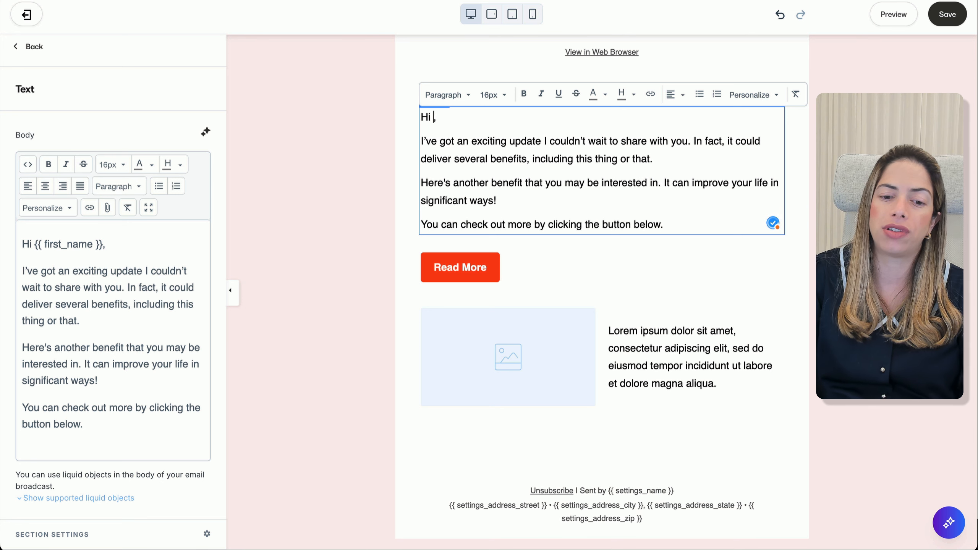
pyautogui.click(743, 94)
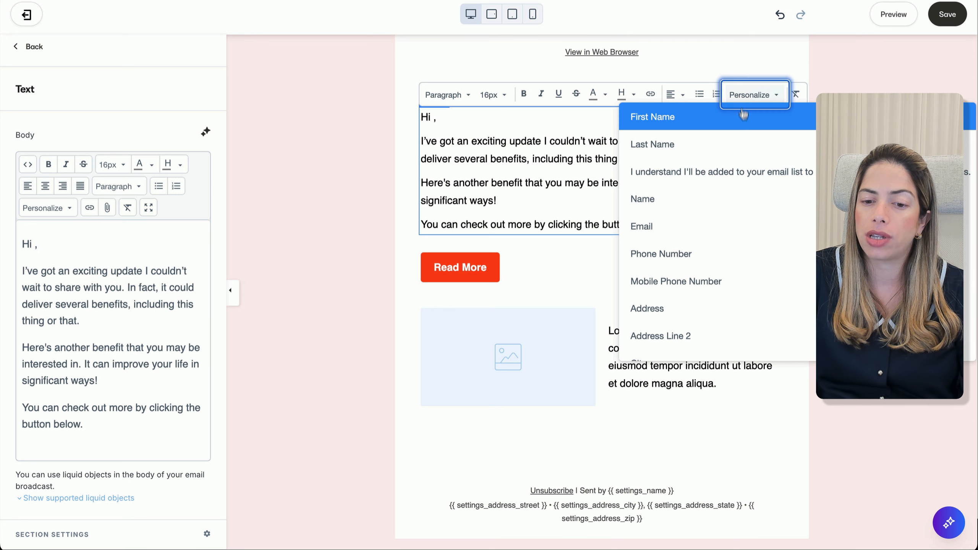
pyautogui.click(725, 118)
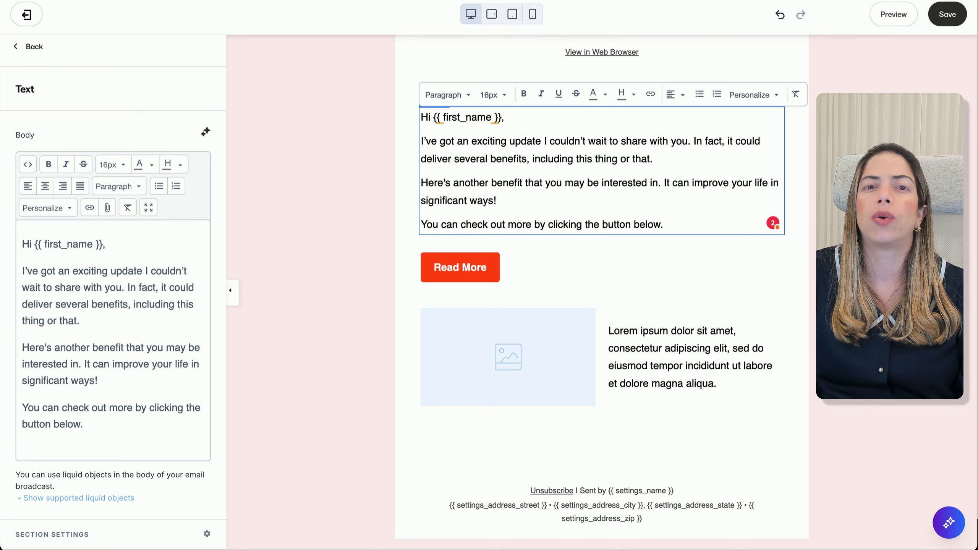
# Replace the body text below the greeting with the copied lead magnet funnel newsletter, look it over and save the email.
pyautogui.moveTo(585, 183); pyautogui.dragTo(545, 184)
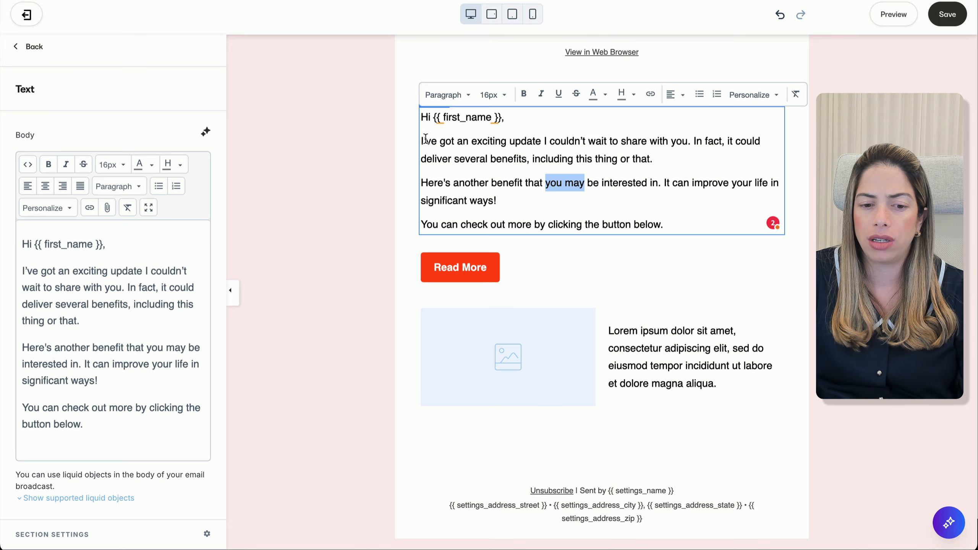
pyautogui.moveTo(421, 140); pyautogui.dragTo(701, 240)
pyautogui.hotkey('ctrl', 'v')
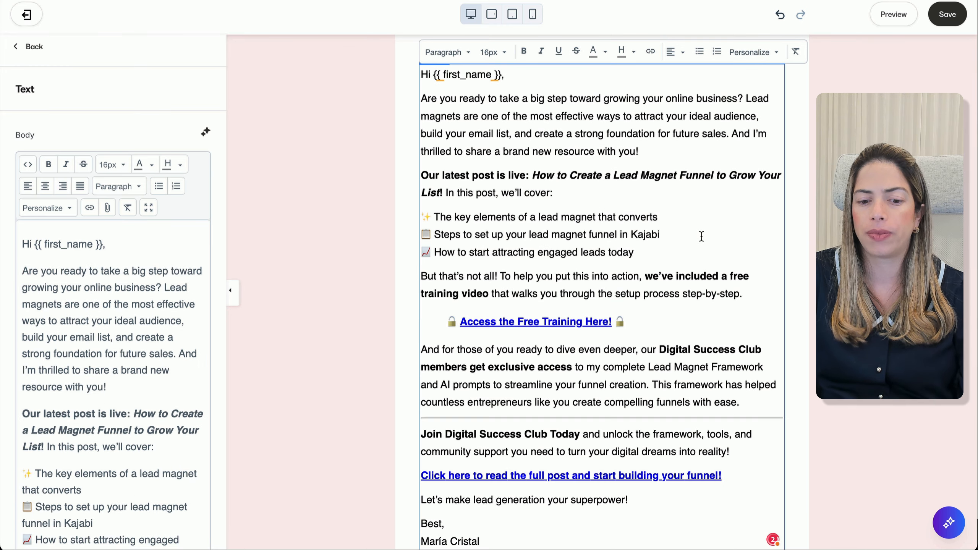
pyautogui.scroll(-1, 702, 236)
pyautogui.scroll(-2, 701, 236)
pyautogui.scroll(1, 701, 236)
pyautogui.moveTo(626, 246); pyautogui.dragTo(428, 245)
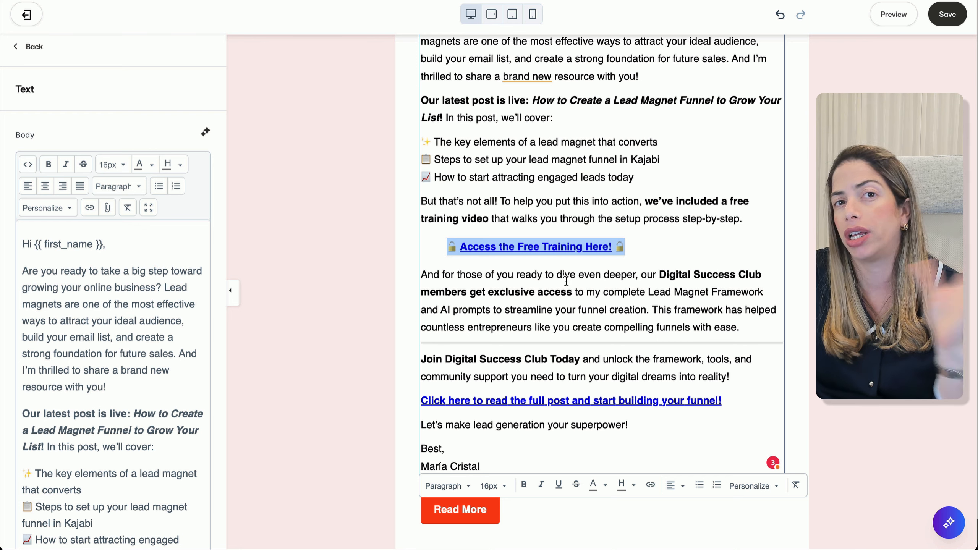
pyautogui.scroll(-4, 566, 281)
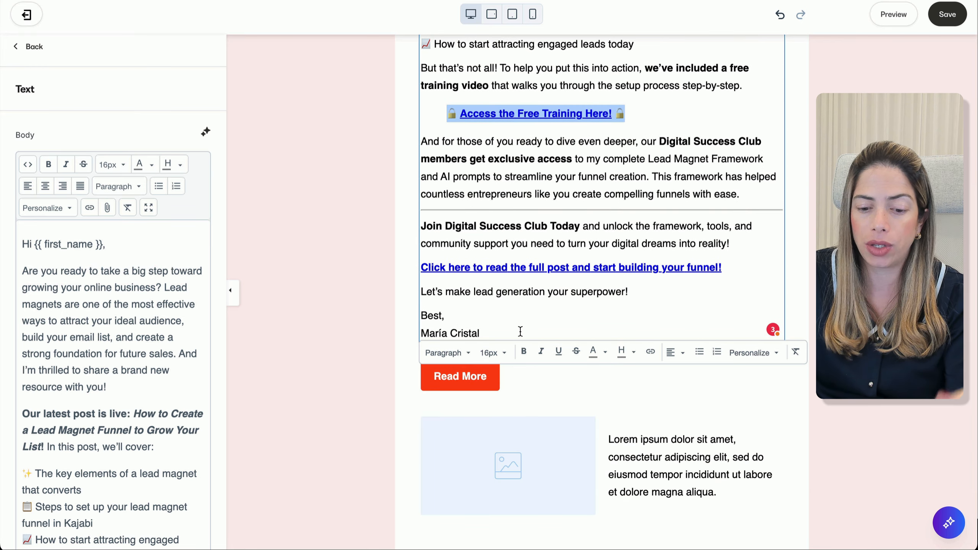
pyautogui.scroll(-3, 539, 347)
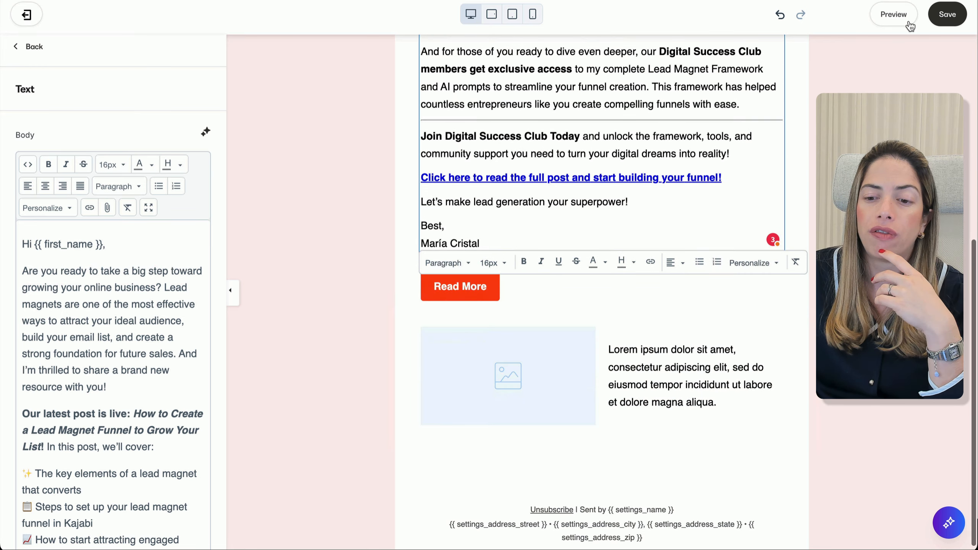
pyautogui.click(947, 14)
# Add a Button section at the end of the email, view its link action options and save.
pyautogui.click(35, 46)
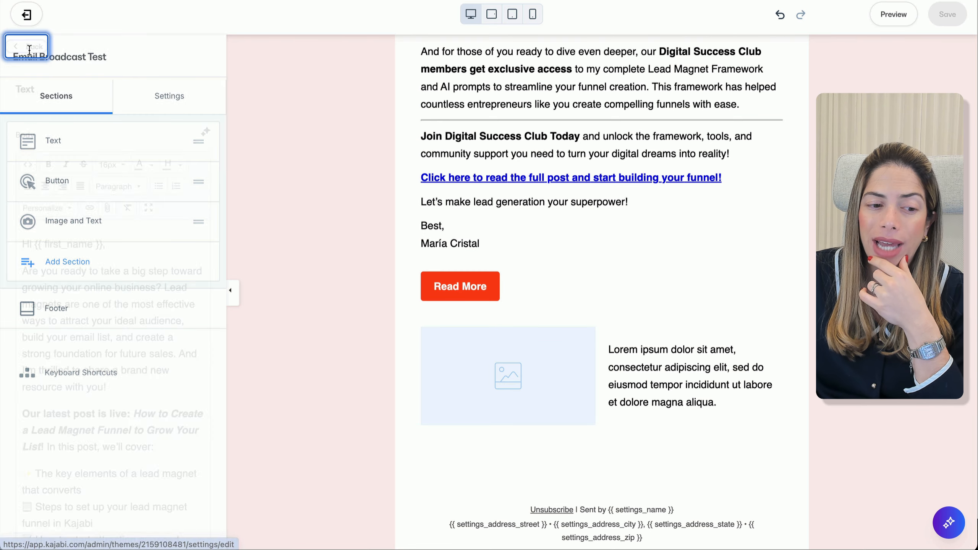
pyautogui.click(160, 262)
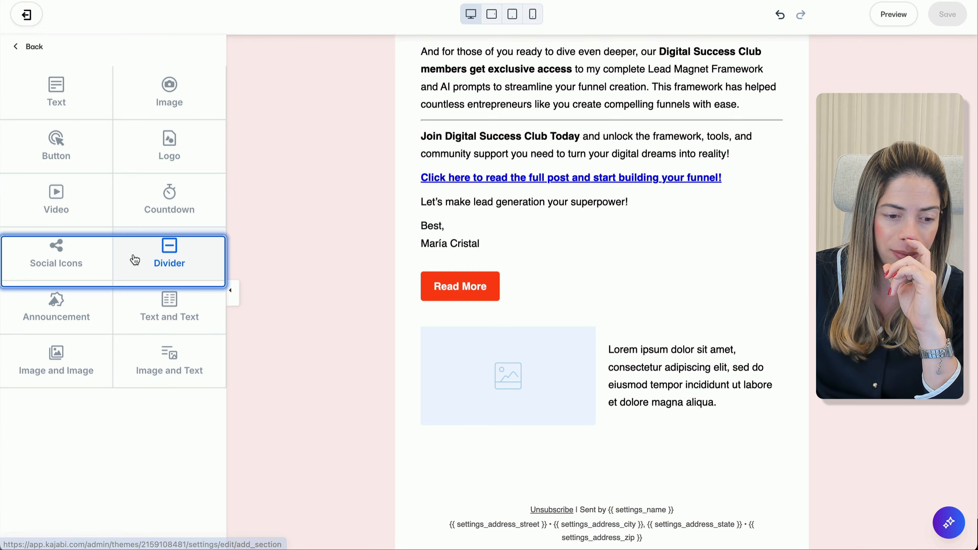
pyautogui.click(79, 142)
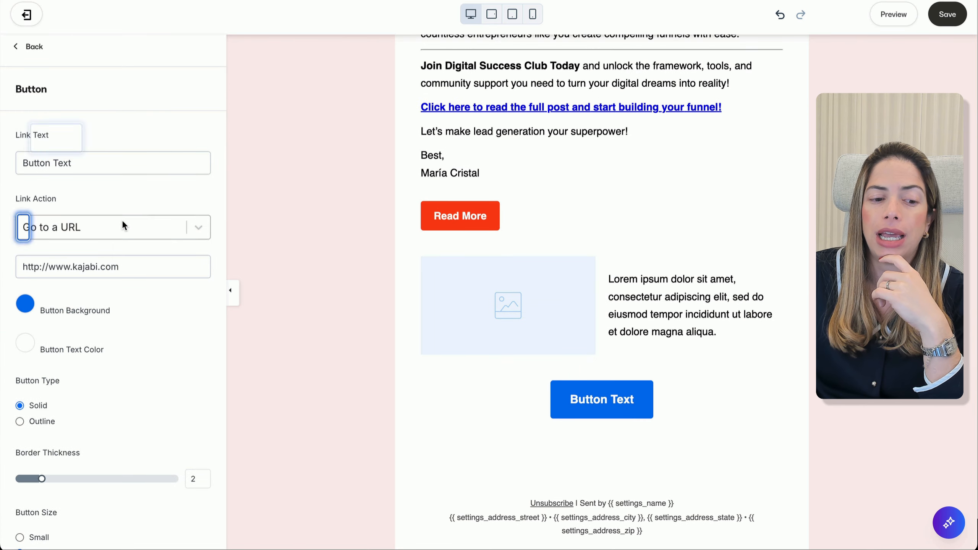
pyautogui.click(123, 223)
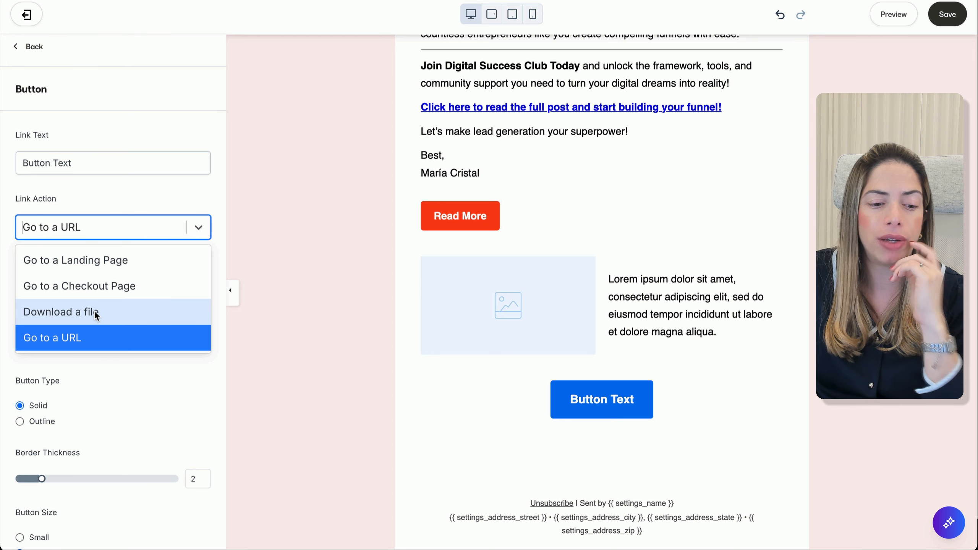
pyautogui.click(955, 15)
pyautogui.scroll(10, 658, 270)
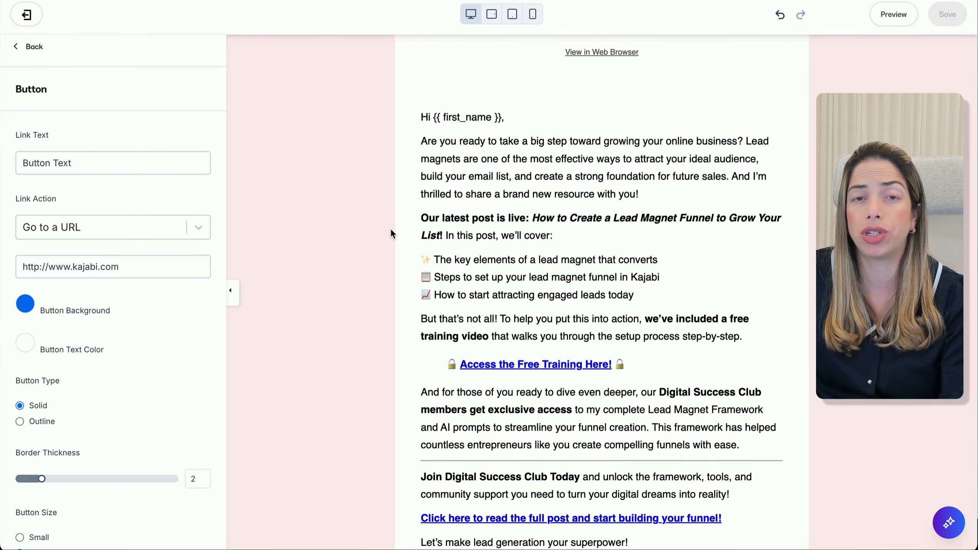
# Return to the broadcast's content page and look at the form for saving the email as a template.
pyautogui.click(27, 15)
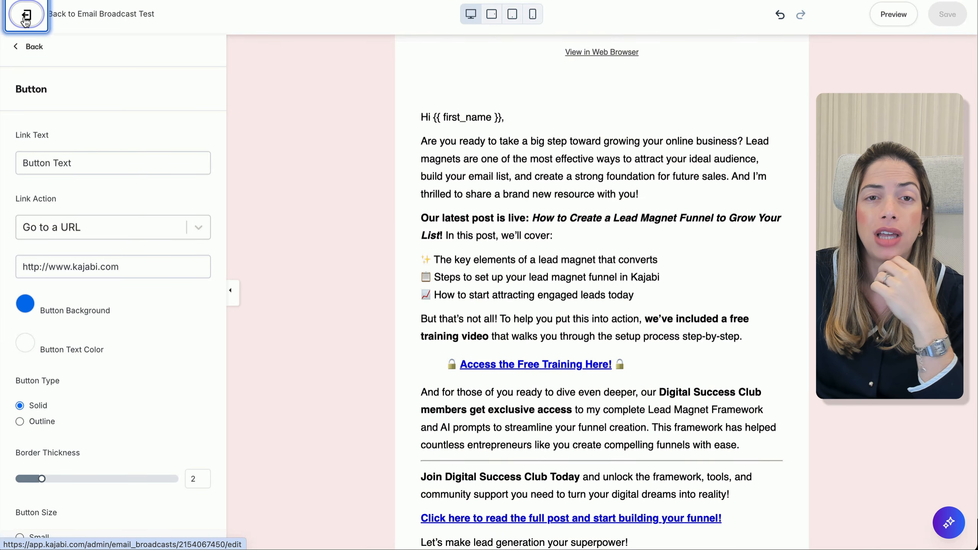
pyautogui.scroll(-6, 681, 373)
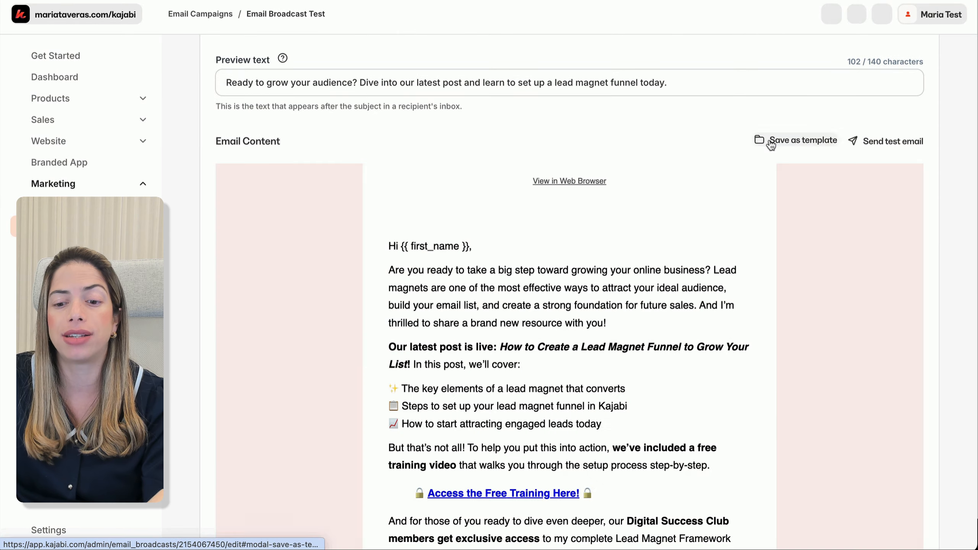
pyautogui.click(770, 140)
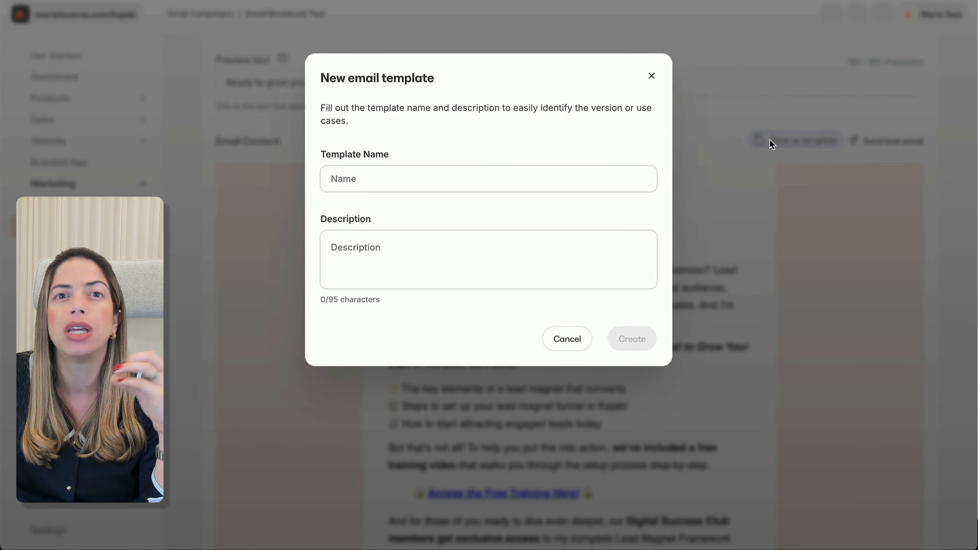
pyautogui.click(651, 76)
# Send a test preview of the broadcast to the prefilled email address.
pyautogui.click(894, 143)
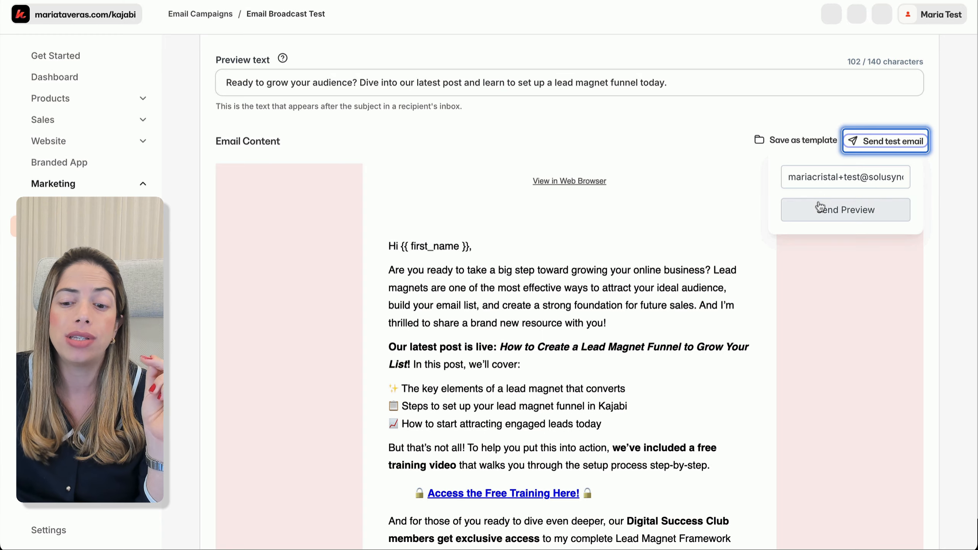
pyautogui.click(818, 211)
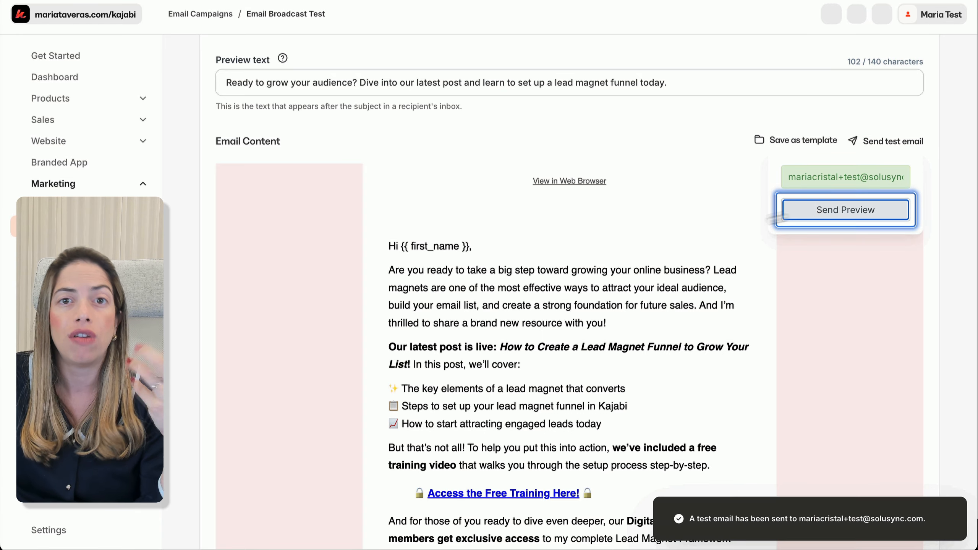
# Look over the broadcast's automations section and the A/B test form, then save the email content and continue to scheduling.
pyautogui.scroll(-10, 653, 286)
pyautogui.scroll(-6, 653, 287)
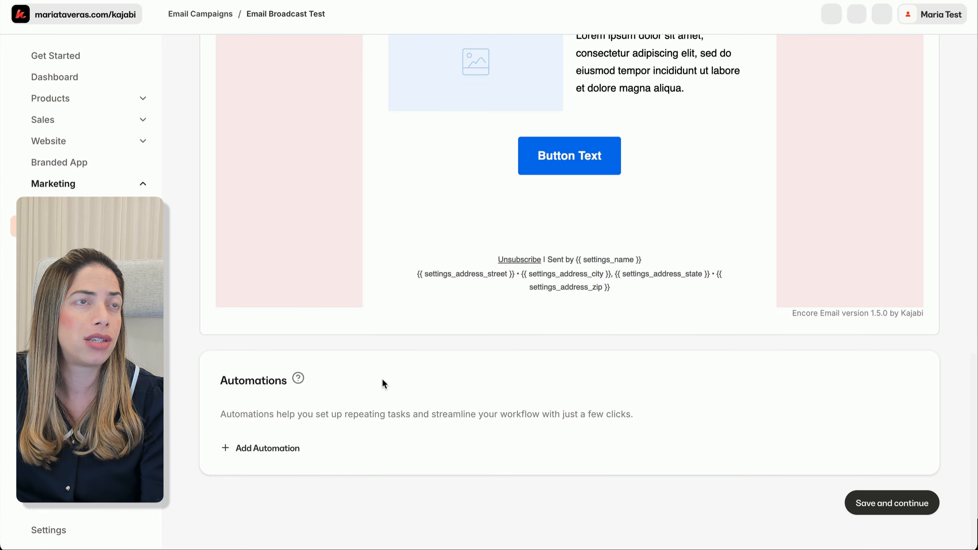
pyautogui.scroll(15, 382, 377)
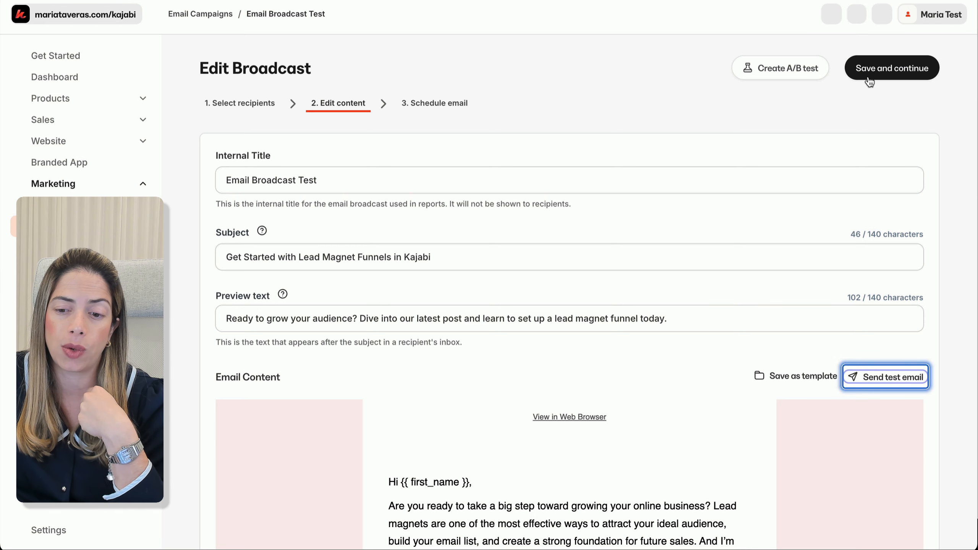
pyautogui.click(759, 67)
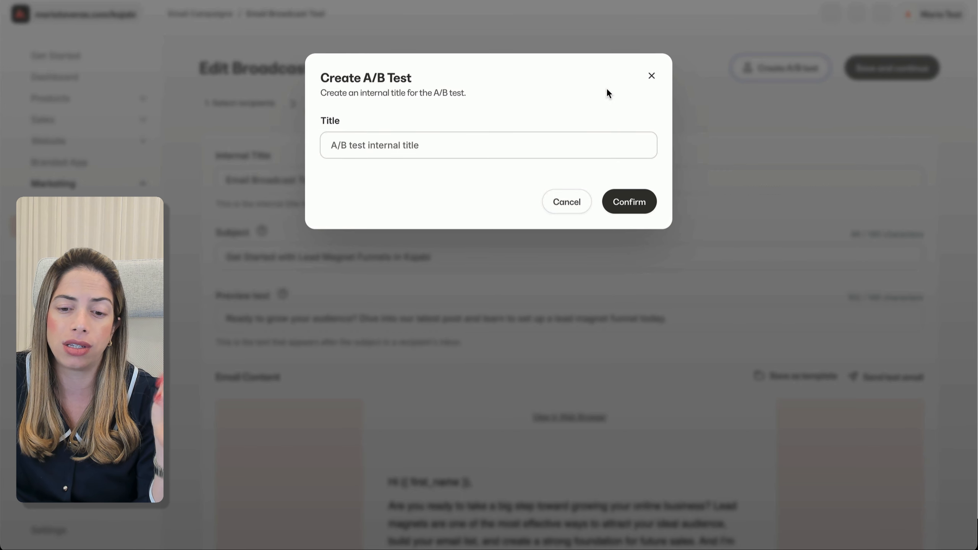
pyautogui.click(651, 76)
pyautogui.click(892, 70)
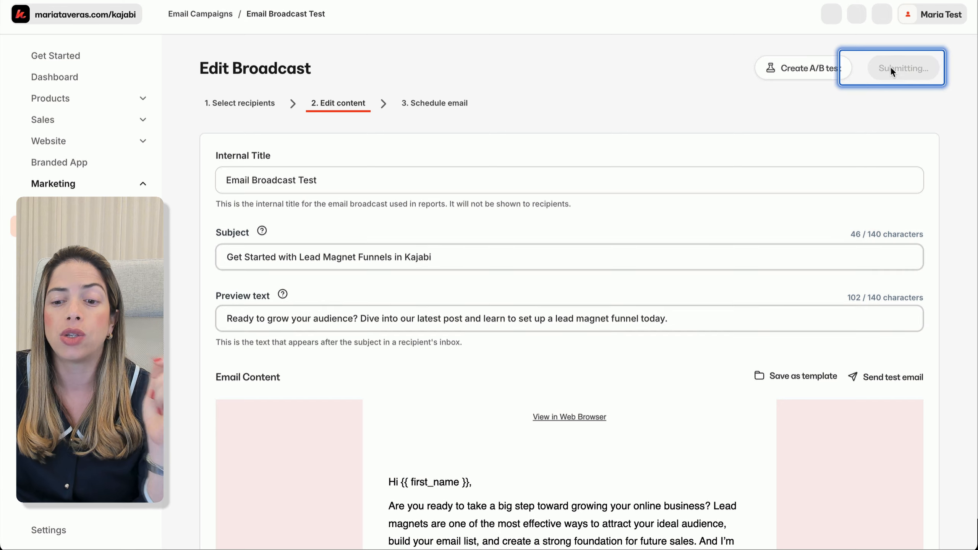
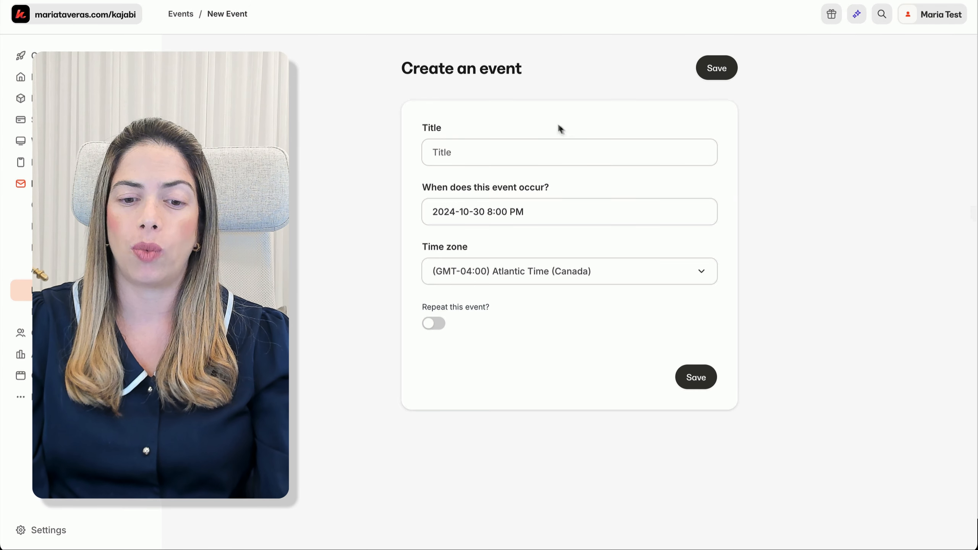
# Title the new event "Keto Diet Webinar on October 31, 2024." and schedule it for 2024-10-31 at 1:00 PM.
pyautogui.click(554, 146)
pyautogui.write('Keto Diet Webinar on October 31, 2024.')
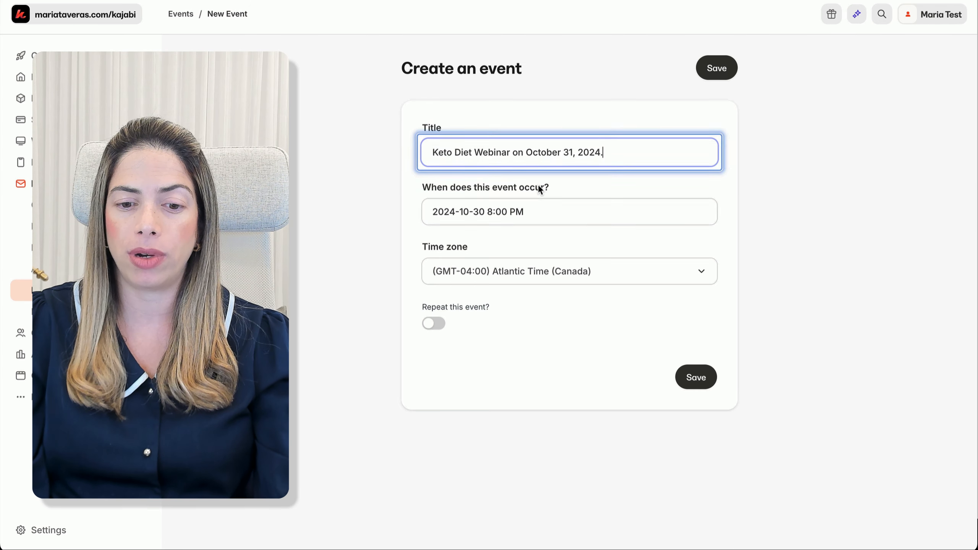
pyautogui.click(542, 212)
pyautogui.click(555, 407)
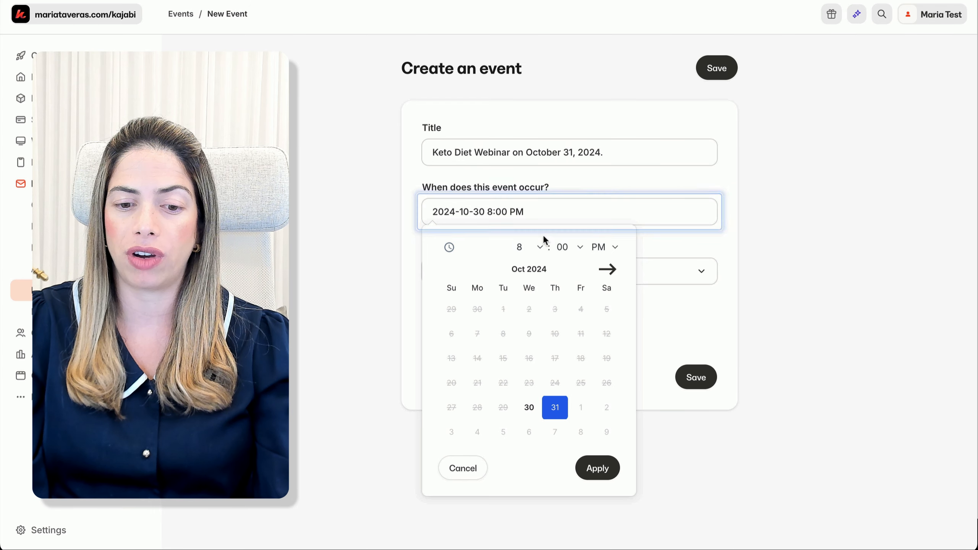
pyautogui.click(535, 245)
pyautogui.click(527, 144)
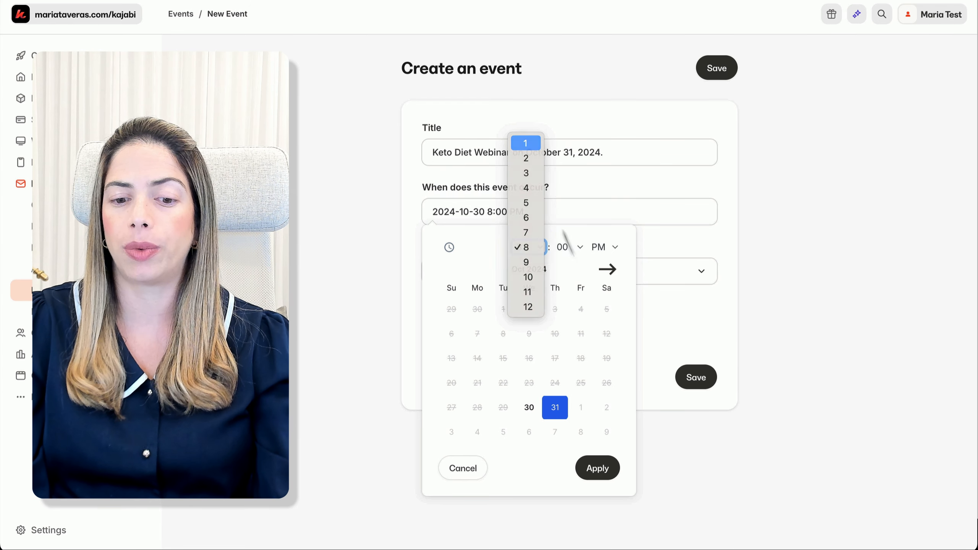
pyautogui.click(596, 465)
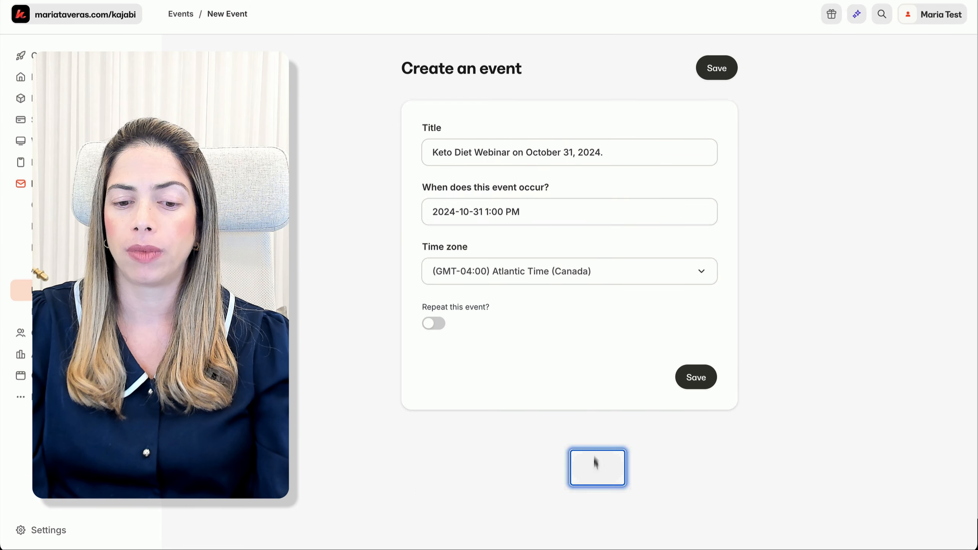
# Set the event's time zone to Eastern Time (US & Canada) and shorten its title to "Keto Diet Webinar".
pyautogui.click(573, 271)
pyautogui.click(594, 212)
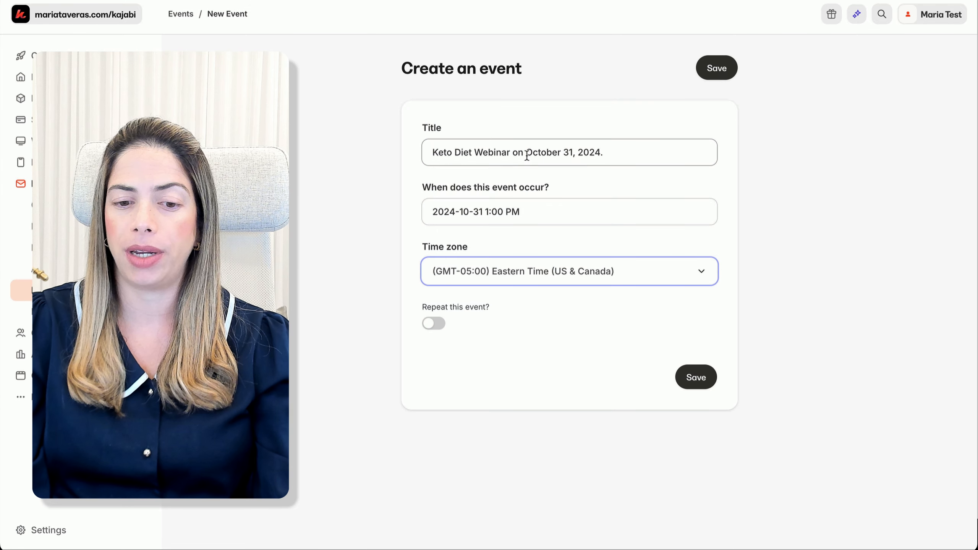
pyautogui.moveTo(512, 153); pyautogui.dragTo(652, 153)
pyautogui.press('BackSpace')
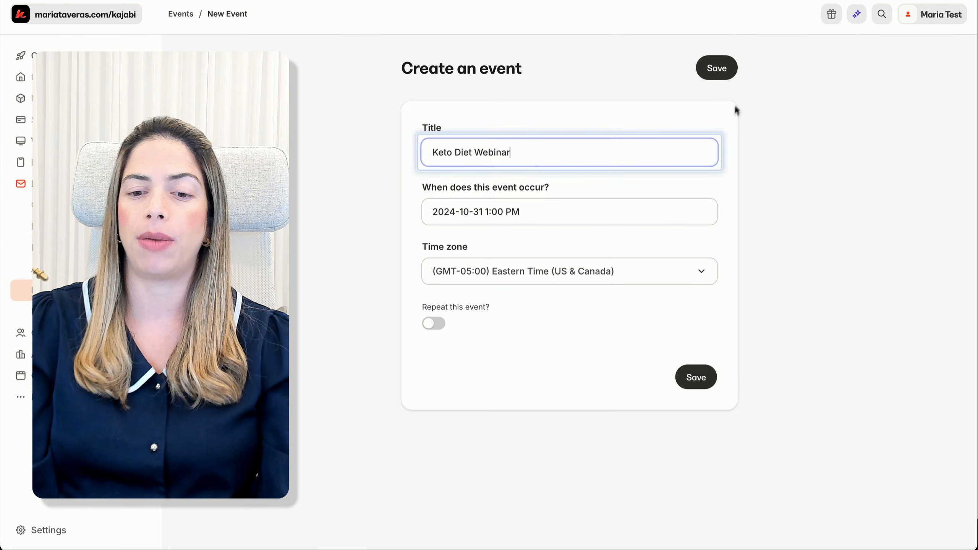
# View the recurrence unit options for repeating the event, switch repetition back off and save the event.
pyautogui.click(439, 331)
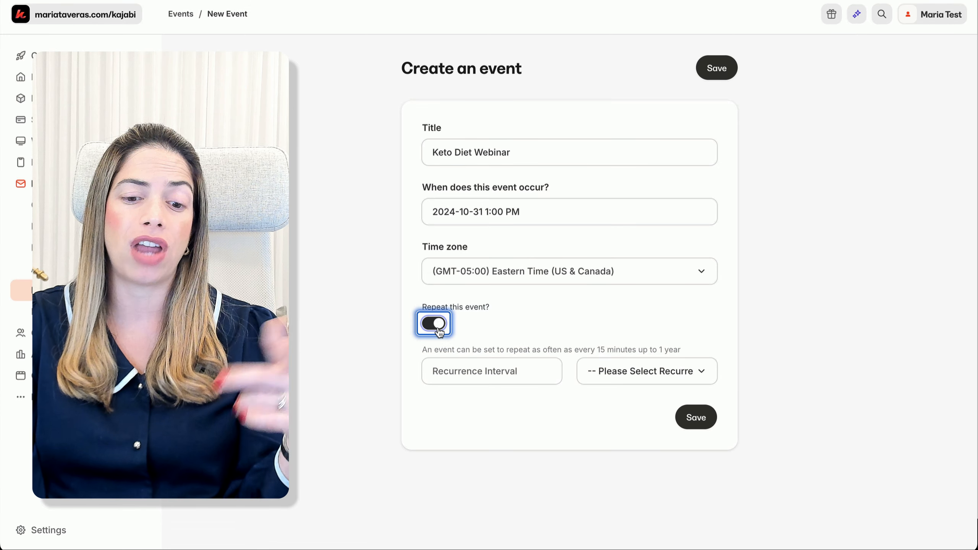
pyautogui.click(639, 374)
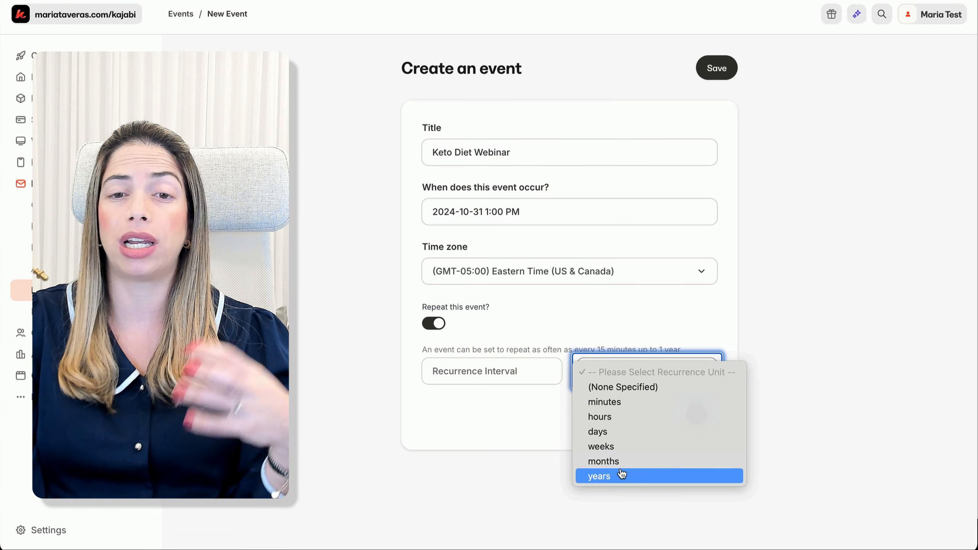
pyautogui.click(696, 279)
pyautogui.click(436, 324)
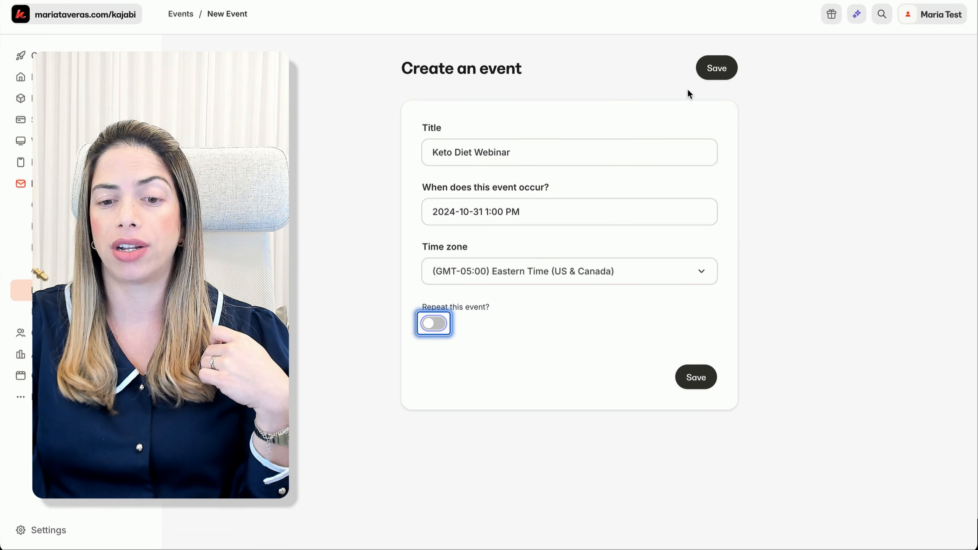
pyautogui.click(721, 80)
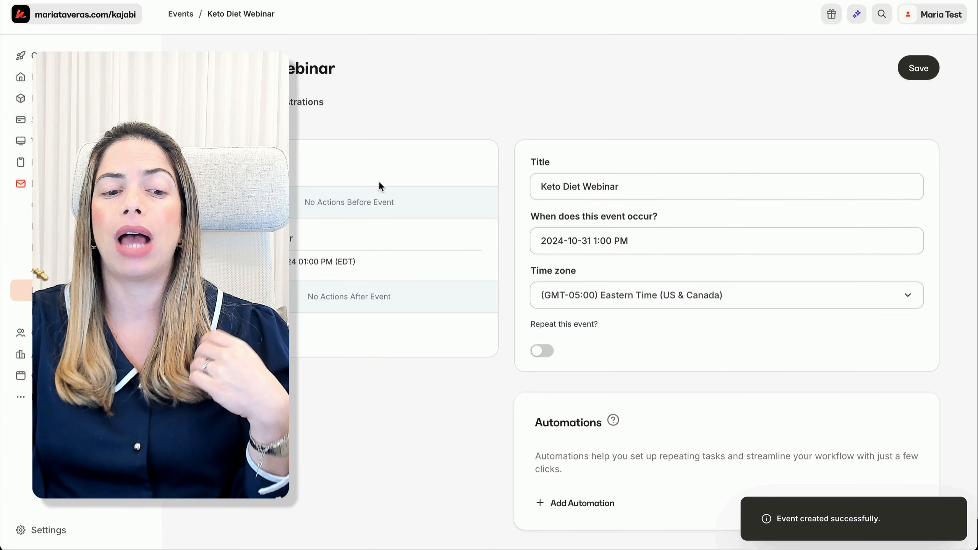
# Add an event email sent at time of registration with the subject "You’re In! 🎉 Join Us for the Keto Diet Webinar".
pyautogui.scroll(-2, 310, 125)
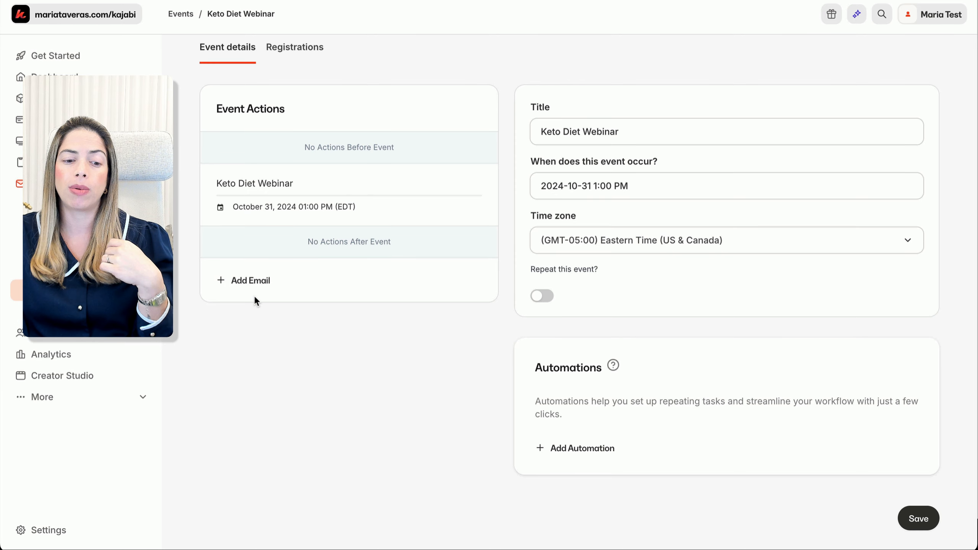
pyautogui.click(250, 284)
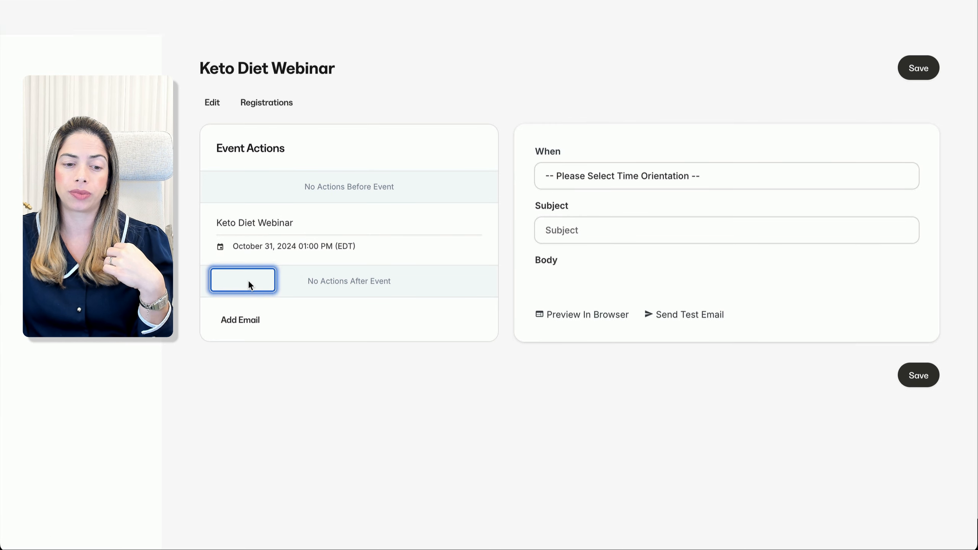
pyautogui.click(724, 181)
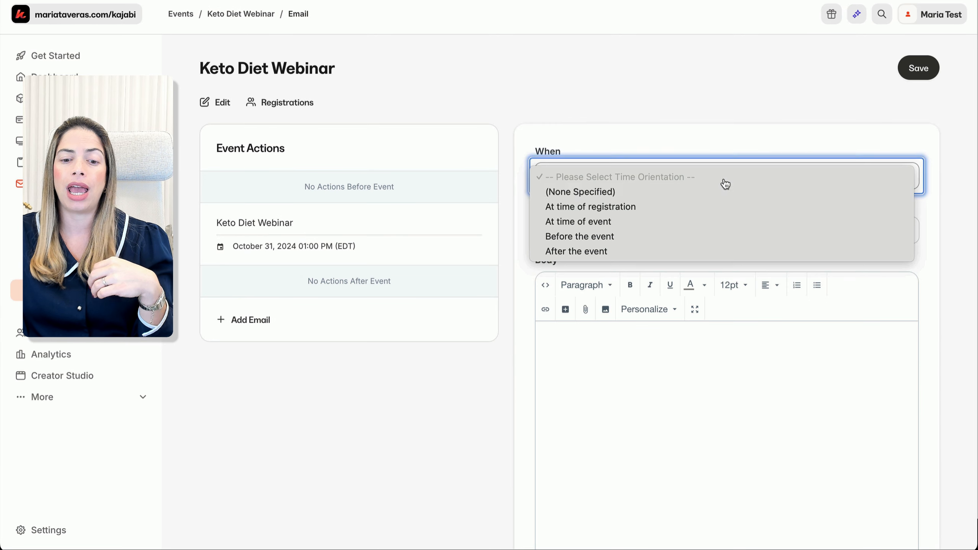
pyautogui.click(653, 208)
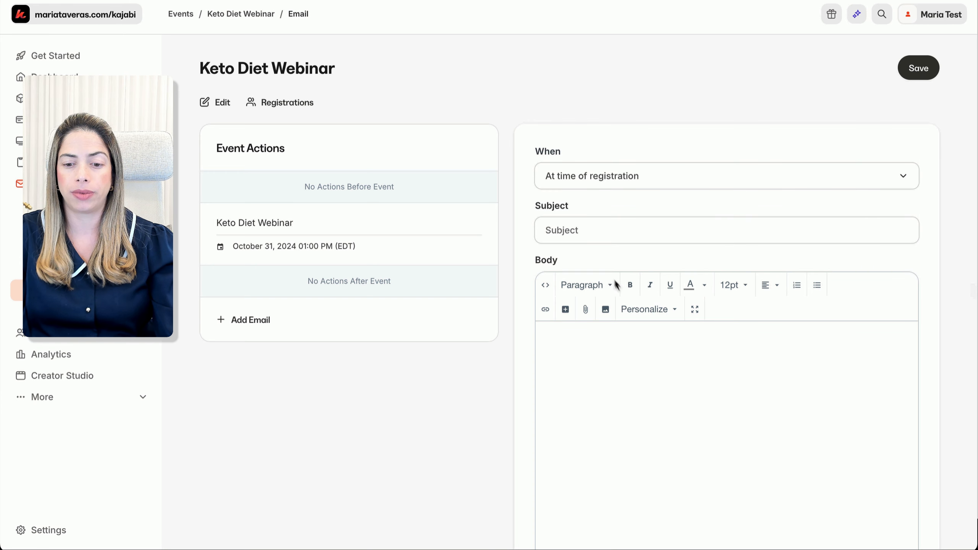
pyautogui.click(590, 232)
pyautogui.write('You’re In! 🎉 Join Us for the Keto Diet Webinar')
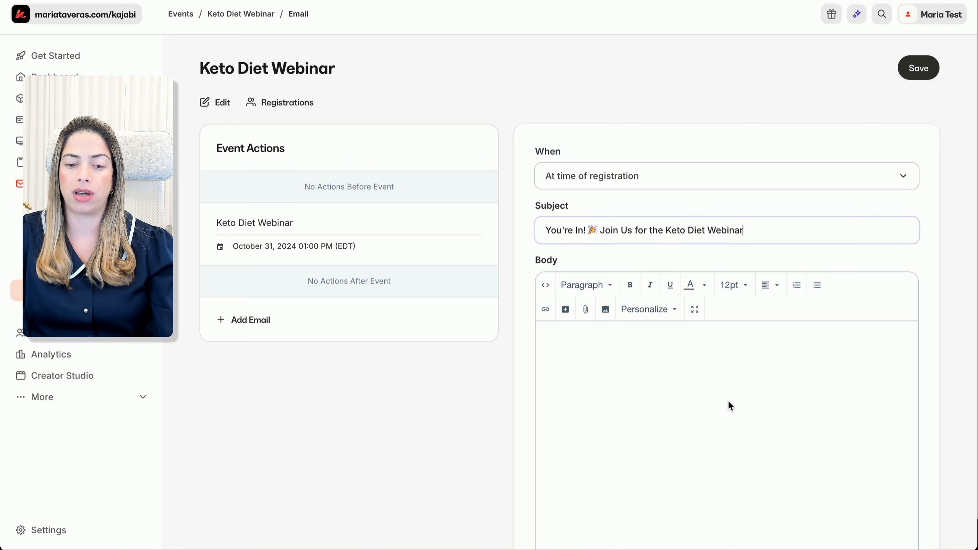
# Paste the copied registration message into the body, replace [First Name] with the First Name personalization field and save the email.
pyautogui.click(695, 389)
pyautogui.press('super+v')
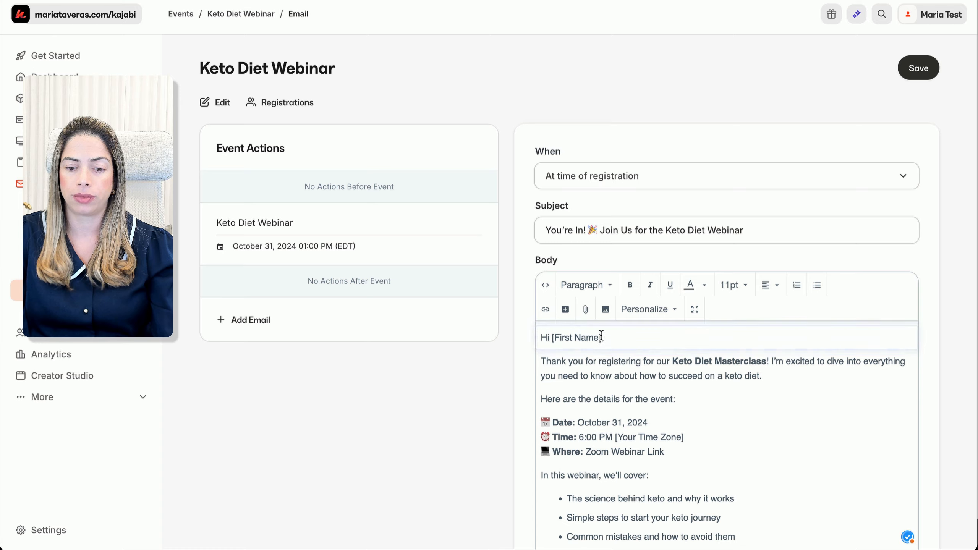
pyautogui.moveTo(602, 338); pyautogui.dragTo(558, 335)
pyautogui.press('BackSpace')
pyautogui.click(649, 309)
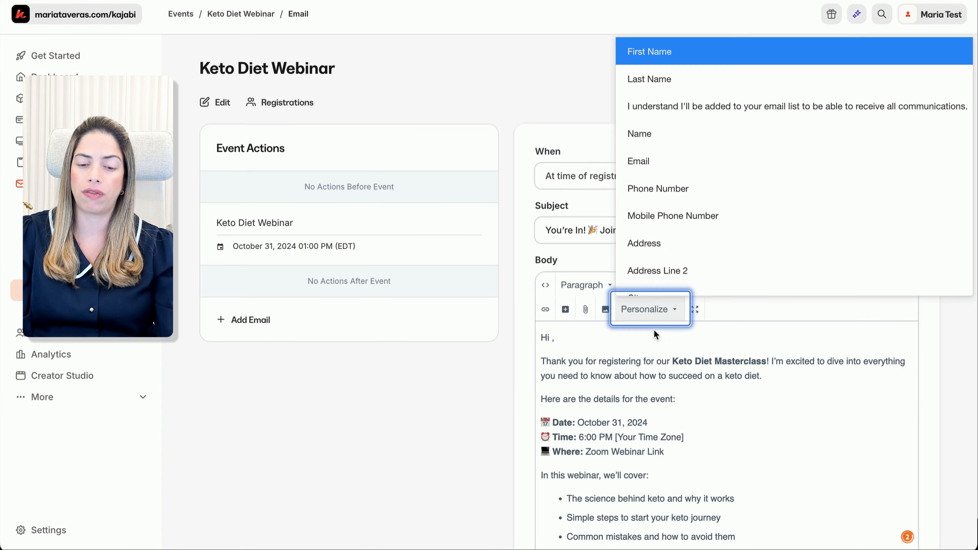
pyautogui.click(695, 52)
pyautogui.scroll(-1, 695, 437)
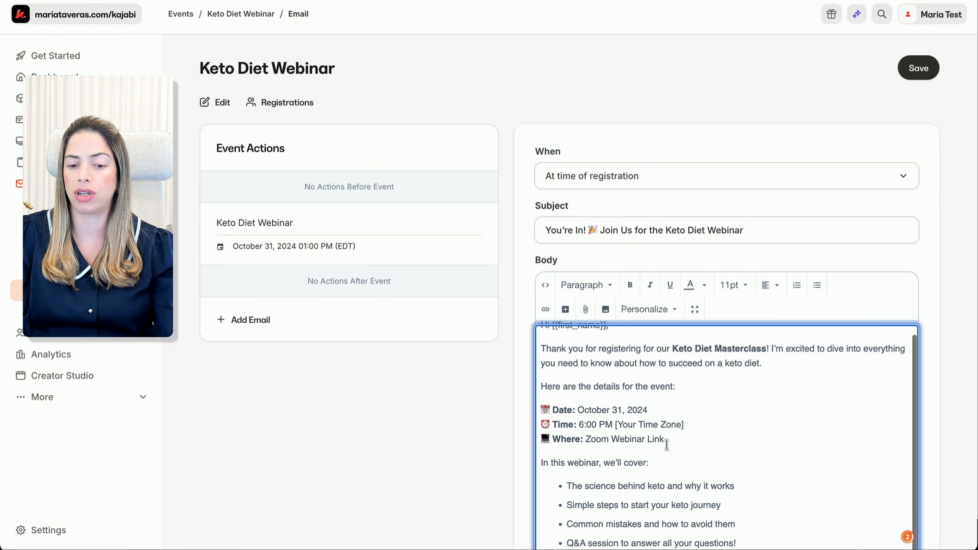
pyautogui.scroll(-5, 666, 447)
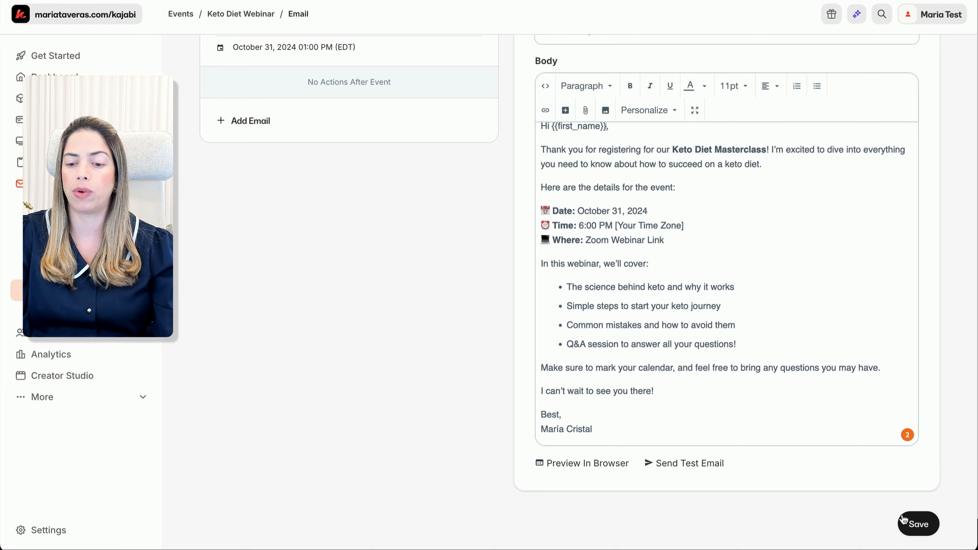
pyautogui.click(913, 523)
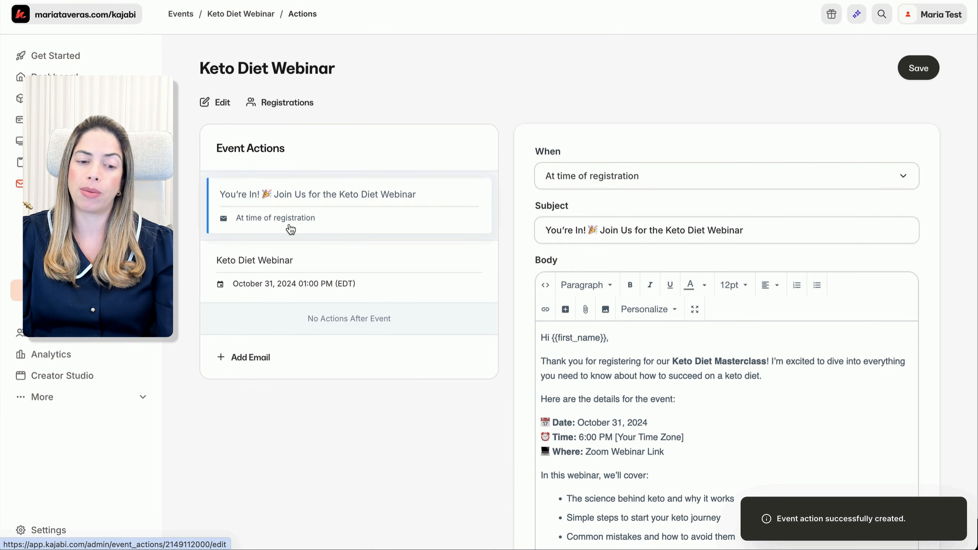
# Add another event email timed 1 day before the event.
pyautogui.click(256, 360)
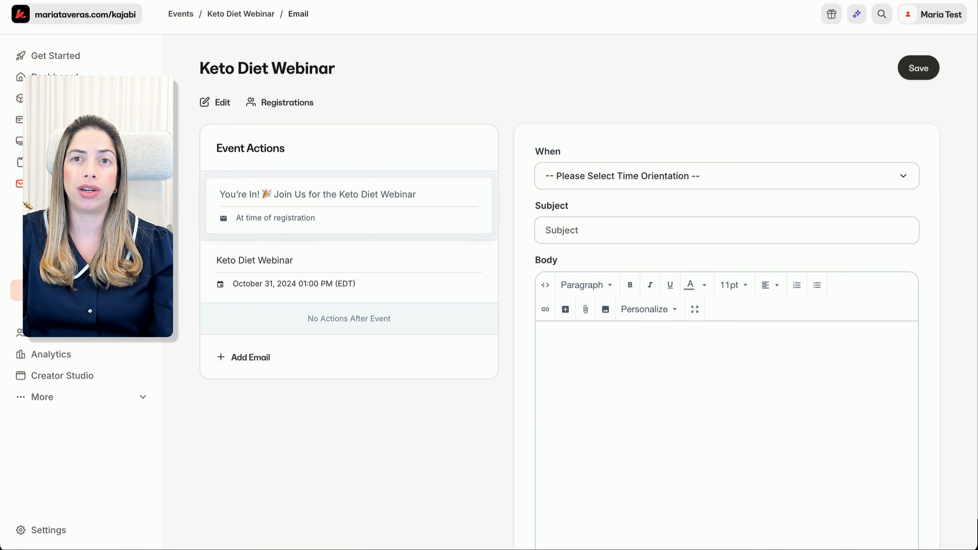
pyautogui.click(605, 184)
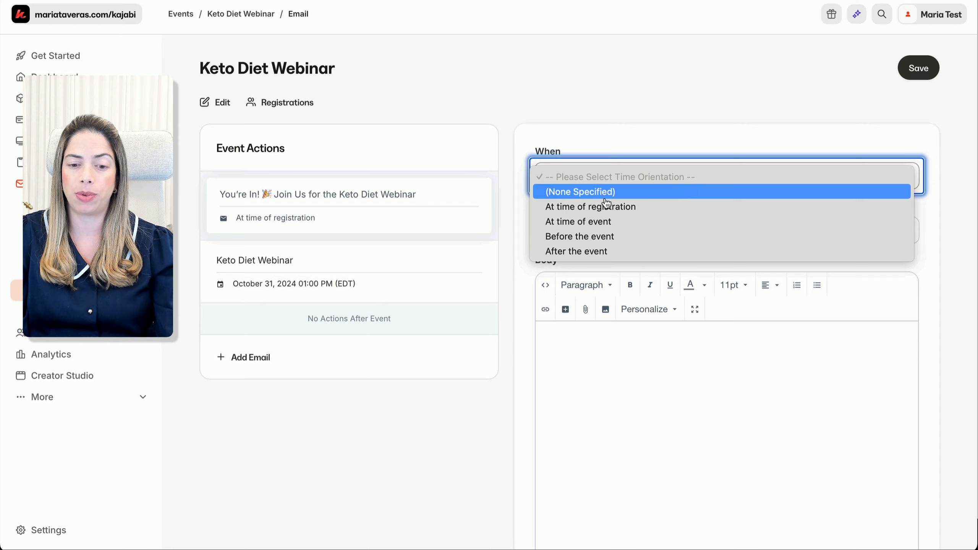
pyautogui.click(602, 237)
pyautogui.click(614, 229)
pyautogui.write('1')
pyautogui.press('Tab')
pyautogui.press('d')
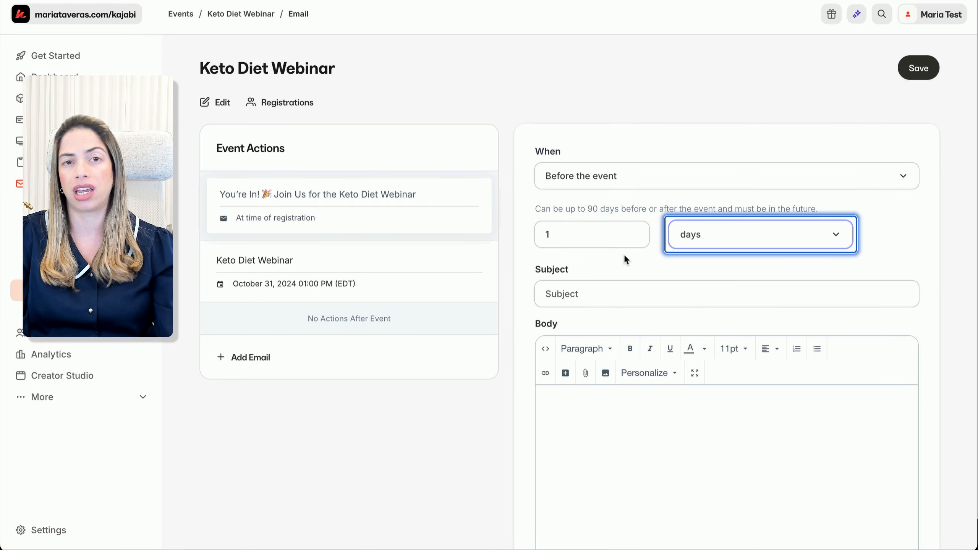
# Give the reminder email the subject "Don’t Miss Out! Keto Diet Webinar Tomorrow" and fill its body with the copied one-day-away Keto Diet Masterclass message.
pyautogui.click(611, 300)
pyautogui.press('Down')
pyautogui.press('Down')
pyautogui.press('Return')
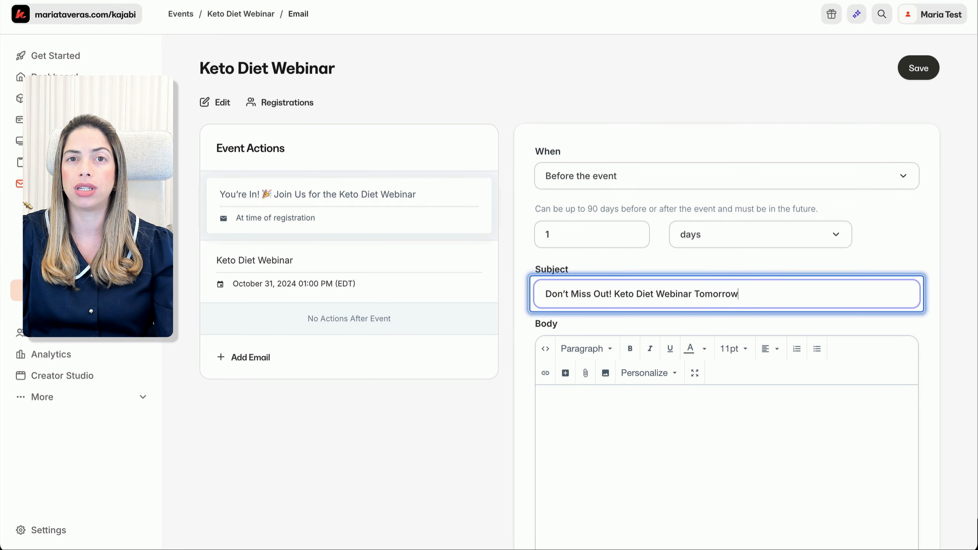
pyautogui.press('super+Tab')
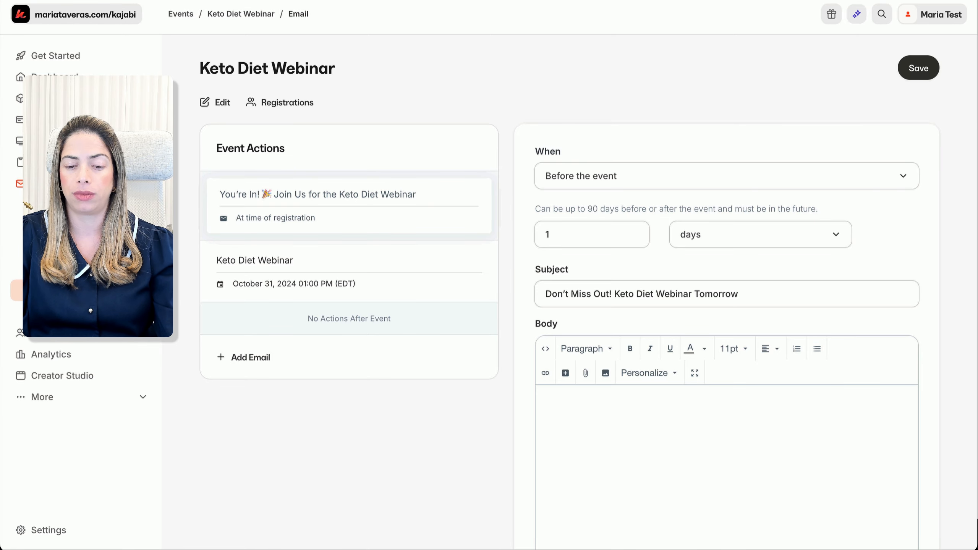
pyautogui.click(673, 444)
pyautogui.write("Hi [First Name], Our Keto Diet Masterclass is just a day away! Here's your reminder to join us and get the most out of this exclusive webinar. Event Details 📅 Date: October 31, 2024 ⏰ Time: 6:00 PM [Your Time Zone] 💻 Where: Zoom Webinar Link What You'll Learn How to get started on keto the right way Tips for staying consistent and avoiding pitfalls Real-life success stories and inspiring transformations I'll also be answering questions live, so come prepared! We're so excited to help you start your keto journey. See you tomorrow! Best, Maria Cristal")
pyautogui.scroll(-5, 468, 458)
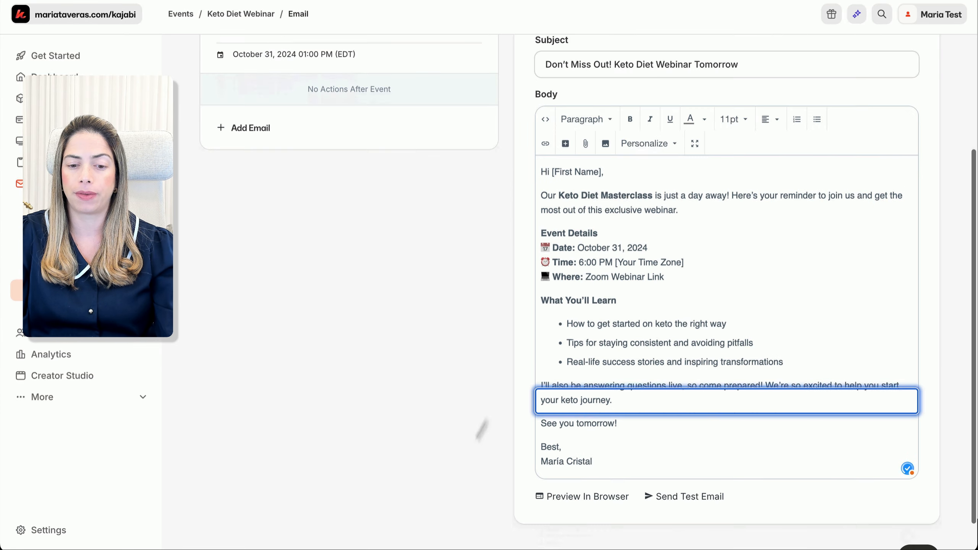
# Replace [First Name] in the reminder's greeting with the First Name personalization field and try to save the email.
pyautogui.moveTo(603, 172); pyautogui.dragTo(550, 172)
pyautogui.press('BackSpace')
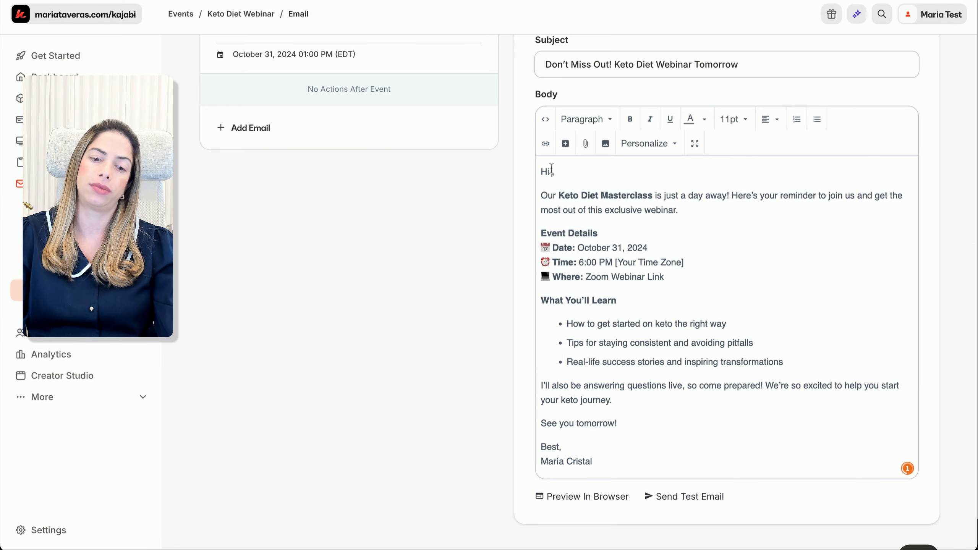
pyautogui.click(649, 143)
pyautogui.click(647, 166)
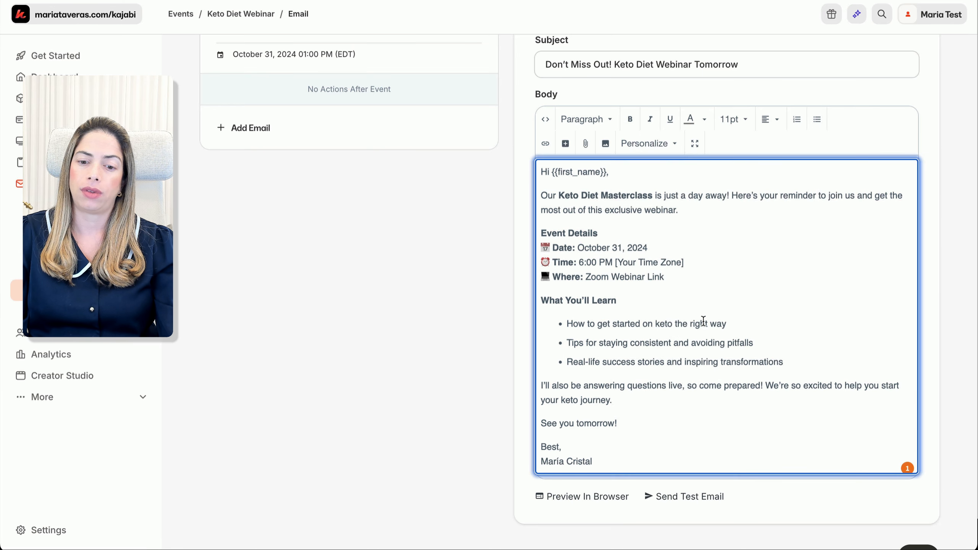
pyautogui.scroll(-1, 703, 321)
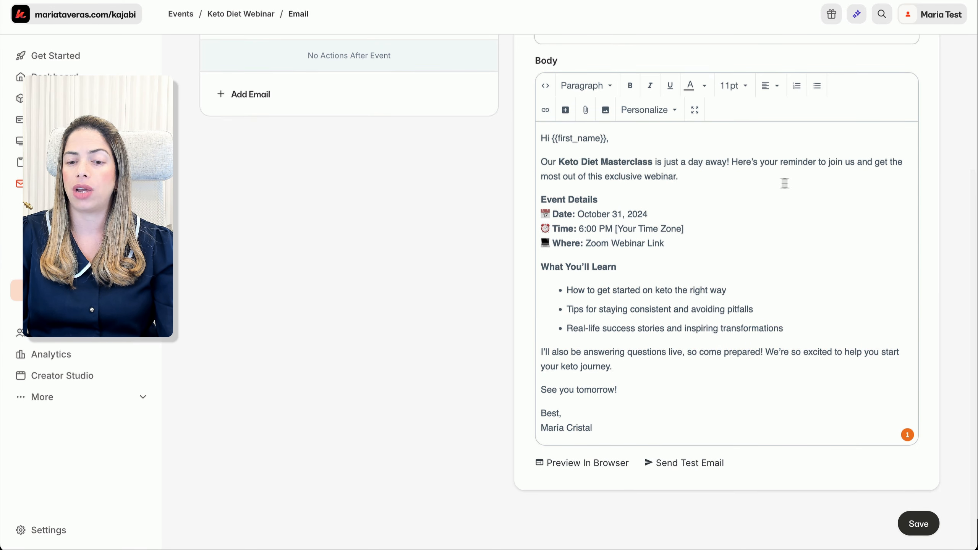
pyautogui.click(918, 524)
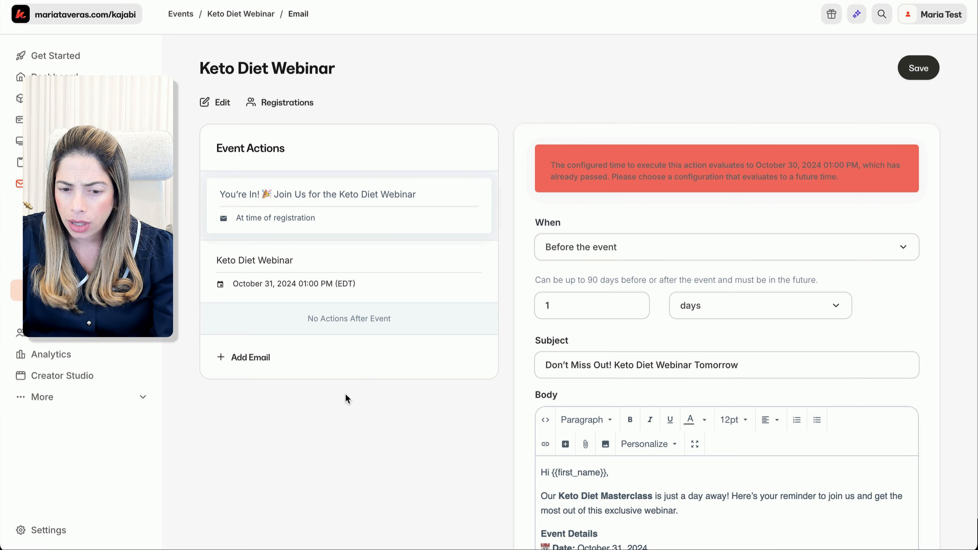
# Change the reminder email's timing to 7 hours before the event and save it.
pyautogui.click(572, 307)
pyautogui.click(701, 306)
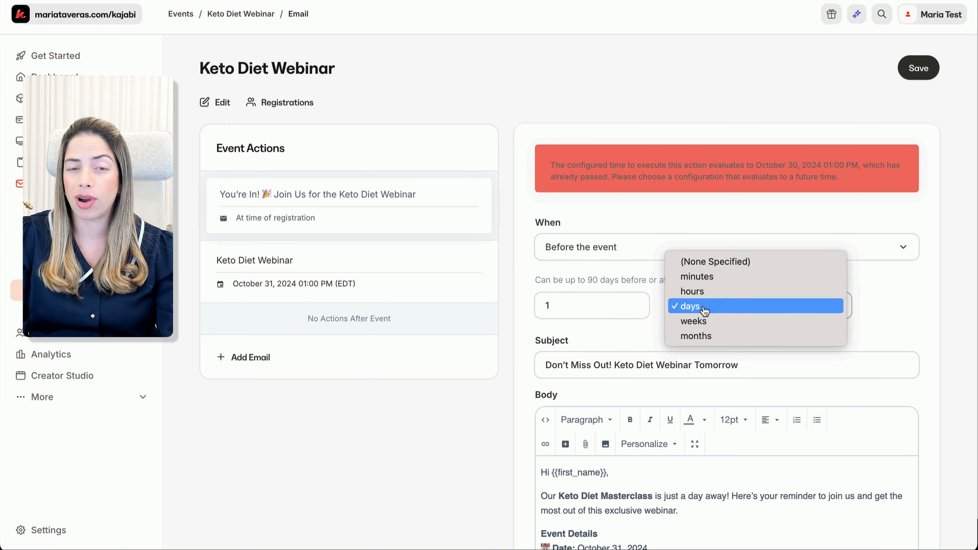
pyautogui.click(705, 291)
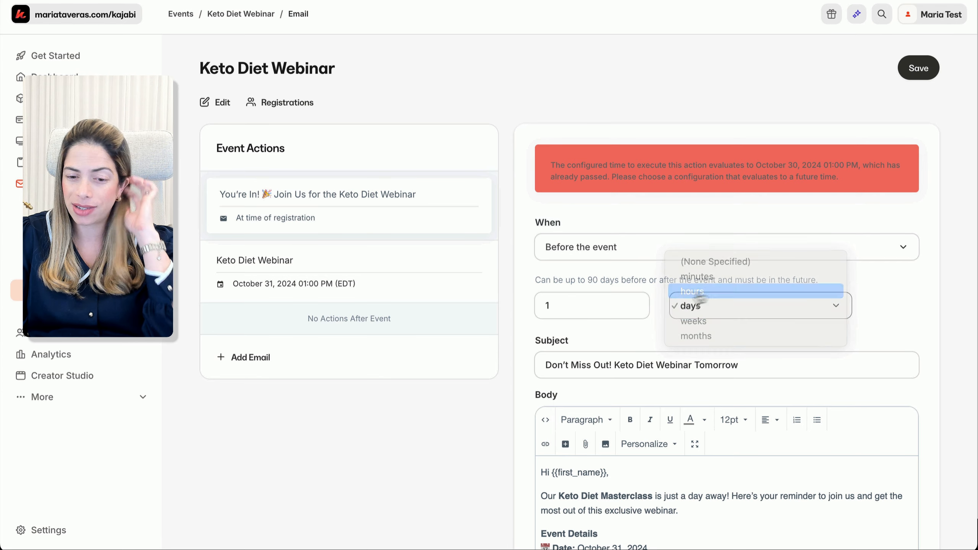
pyautogui.doubleClick(592, 307)
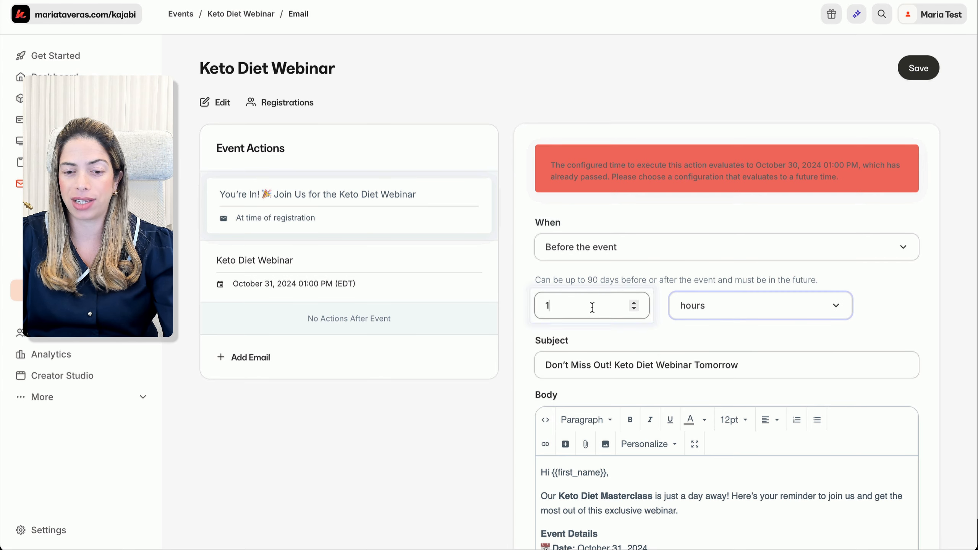
pyautogui.click(918, 73)
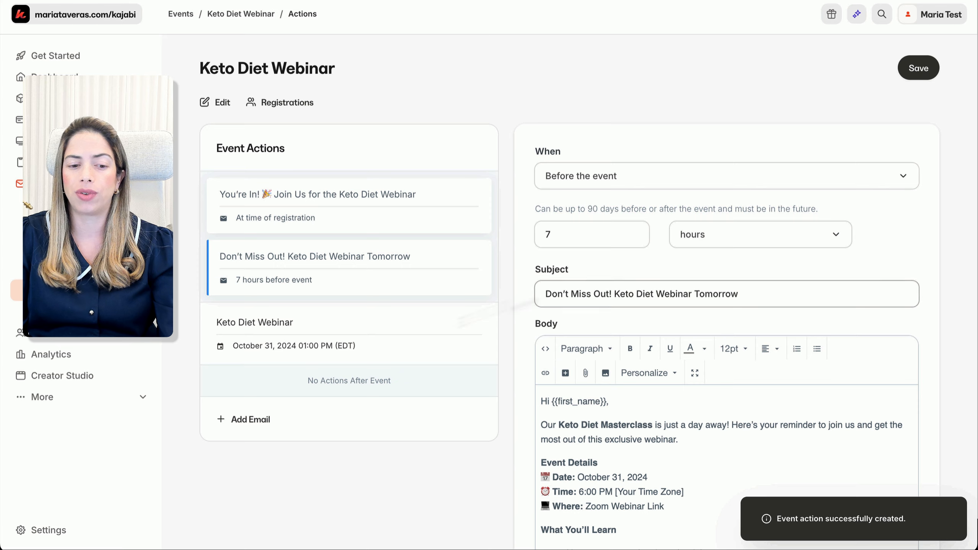
# Add another event email timed 1 day after the event.
pyautogui.click(256, 424)
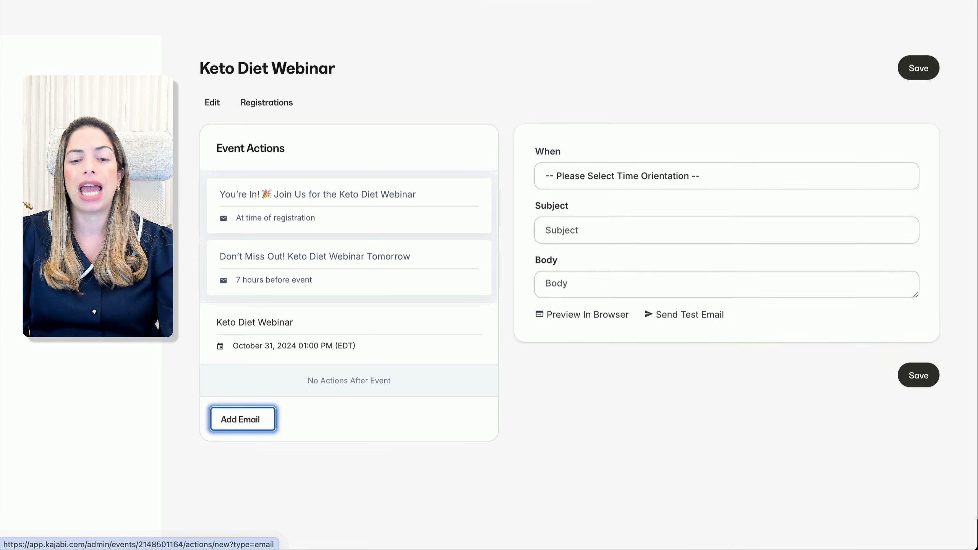
pyautogui.click(688, 176)
pyautogui.click(607, 251)
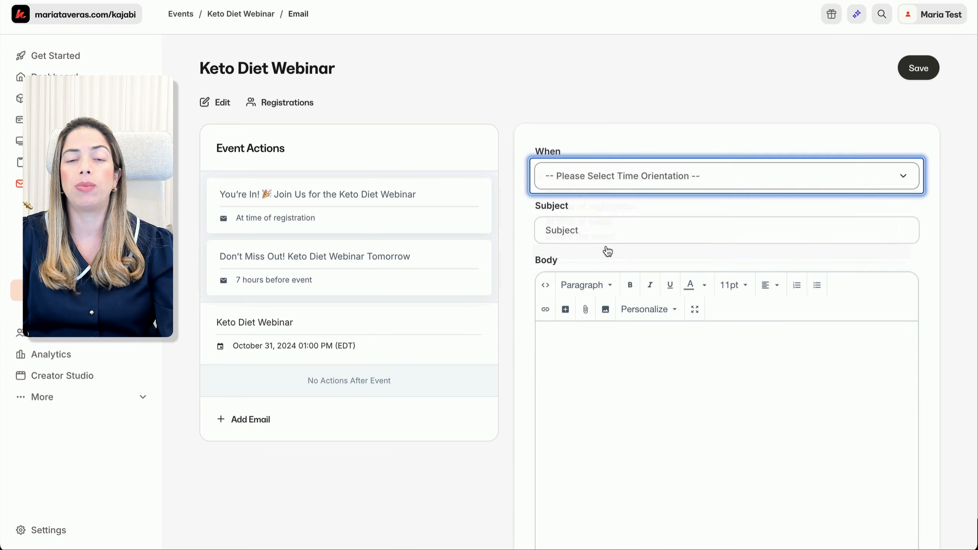
pyautogui.click(605, 230)
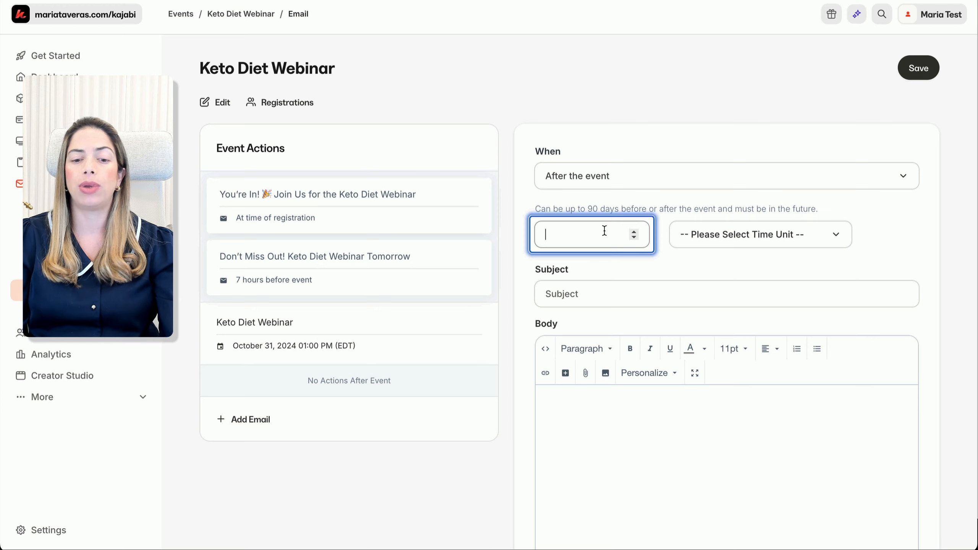
pyautogui.press('Tab')
pyautogui.press('d')
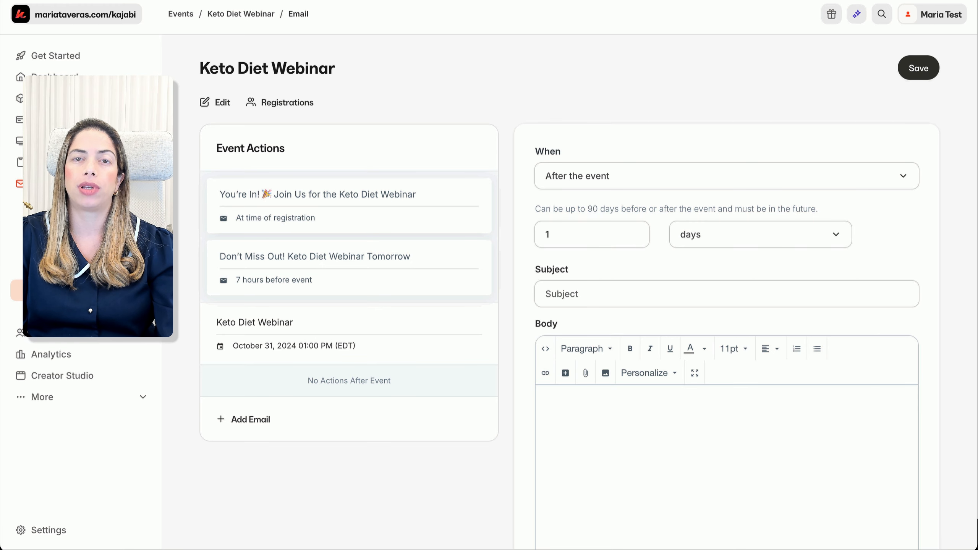
# Give the follow-up email the subject "Keep Your Keto Journey Going! 🎯" and paste the copied Keto Success Club Membership message into its body.
pyautogui.click(634, 300)
pyautogui.write('Keep Your Keto Journey Going! 🎯')
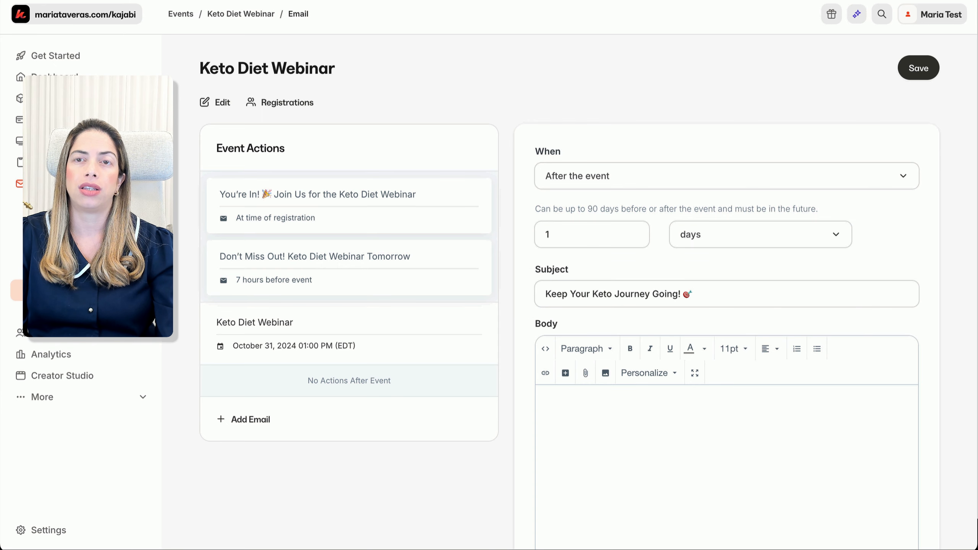
pyautogui.click(613, 412)
pyautogui.hotkey('ctrl', 'v')
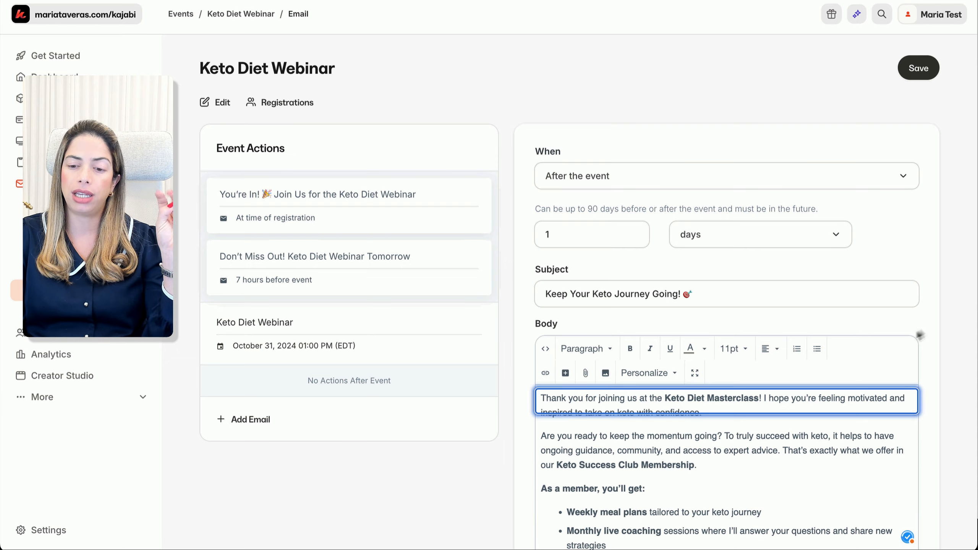
# Replace the name placeholder in the follow-up's greeting with the First Name personalization field and save the email.
pyautogui.scroll(-3, 932, 339)
pyautogui.moveTo(602, 262); pyautogui.dragTo(553, 262)
pyautogui.press('BackSpace')
pyautogui.click(649, 234)
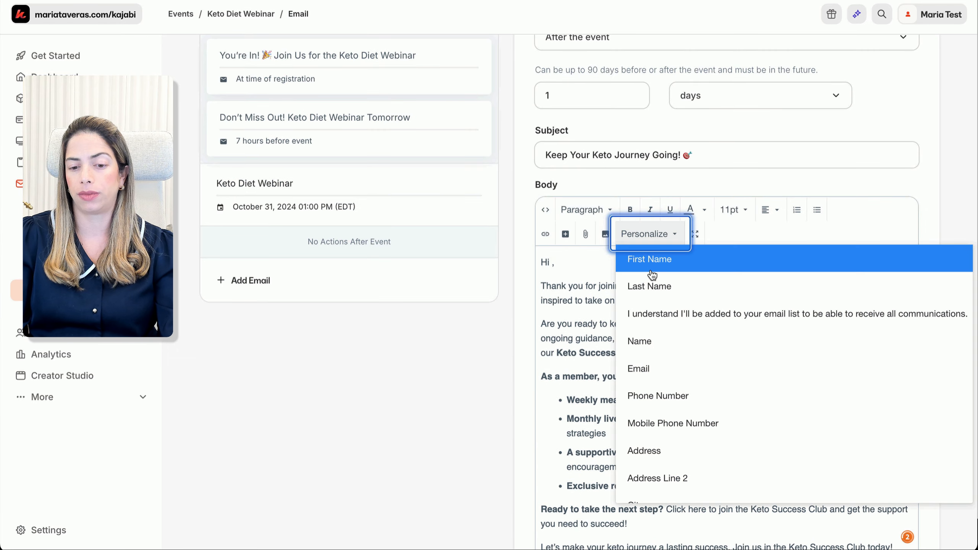
pyautogui.click(650, 266)
pyautogui.scroll(-5, 656, 335)
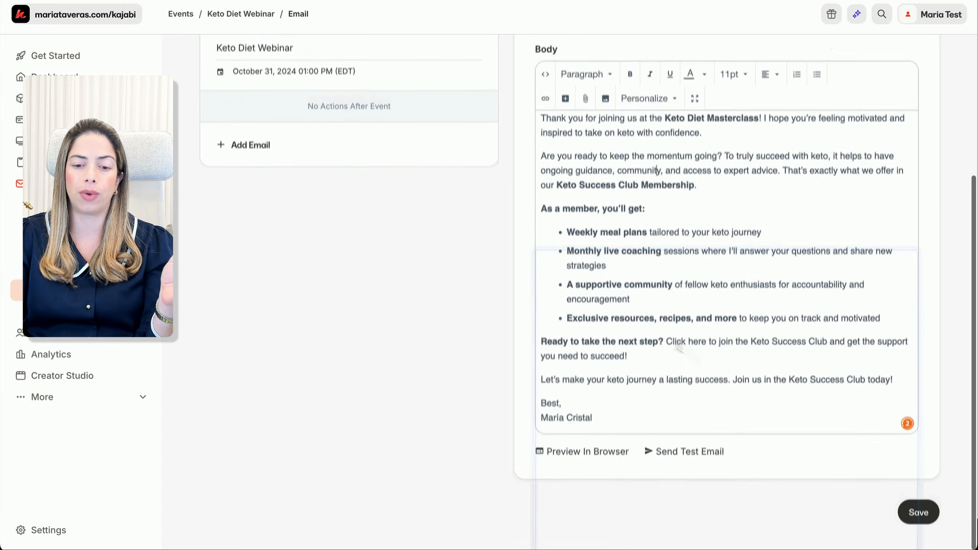
pyautogui.click(918, 518)
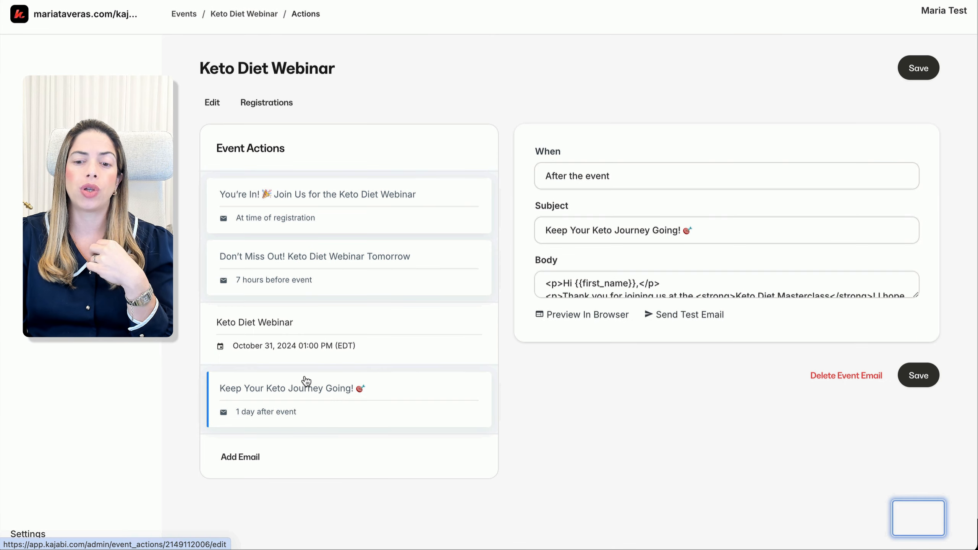
# Return to the Keto Diet Webinar event and check its registrations and event details.
pyautogui.click(232, 19)
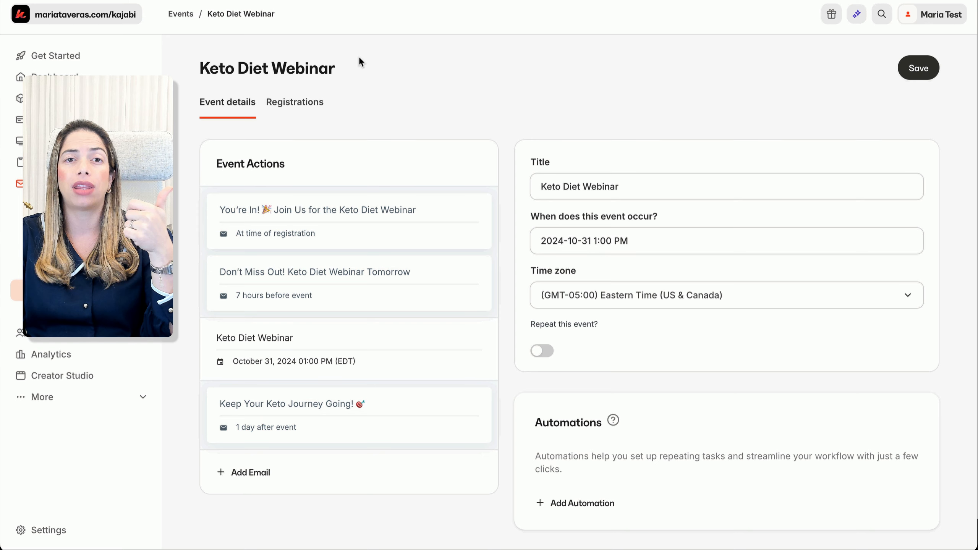
pyautogui.click(306, 110)
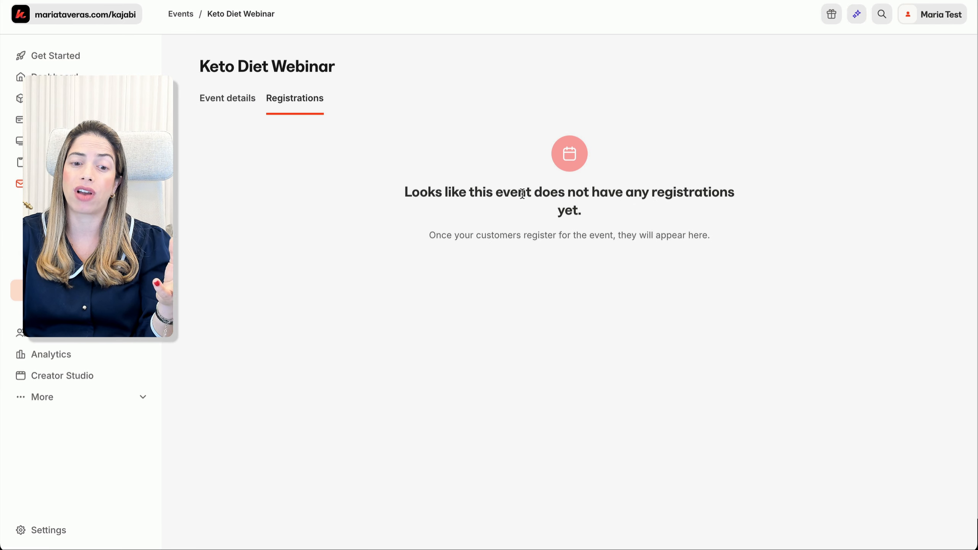
pyautogui.click(231, 110)
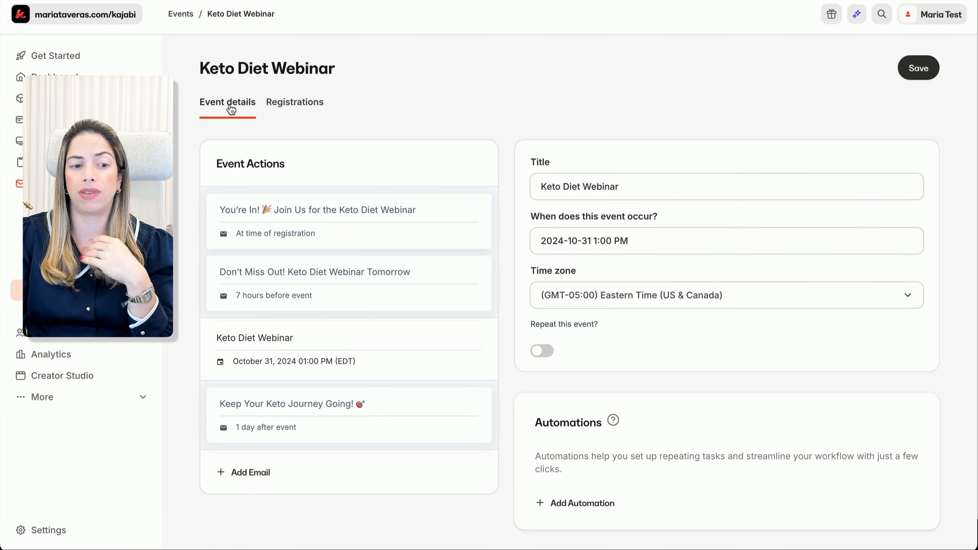
# Open the Digital Success Club offer from the list of published offers.
pyautogui.click(53, 119)
pyautogui.click(48, 162)
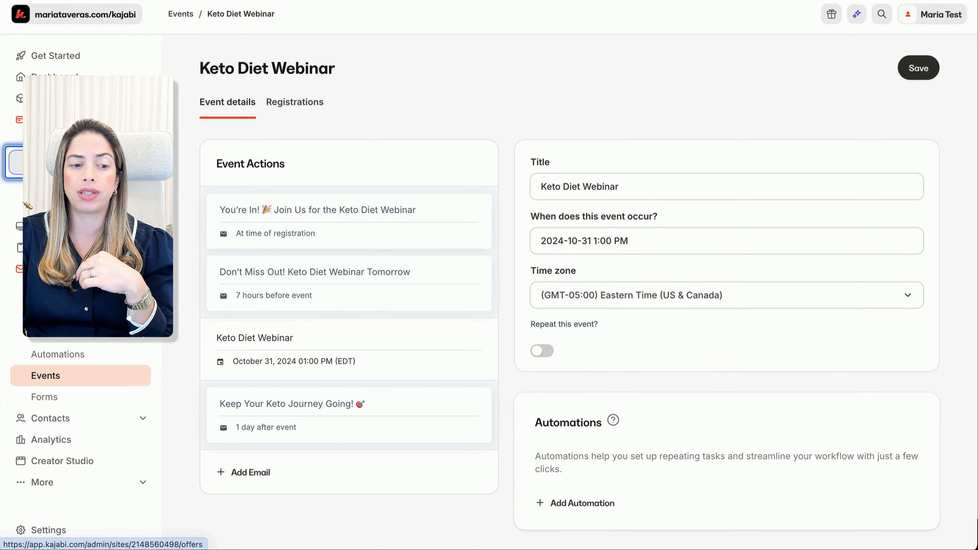
pyautogui.click(332, 397)
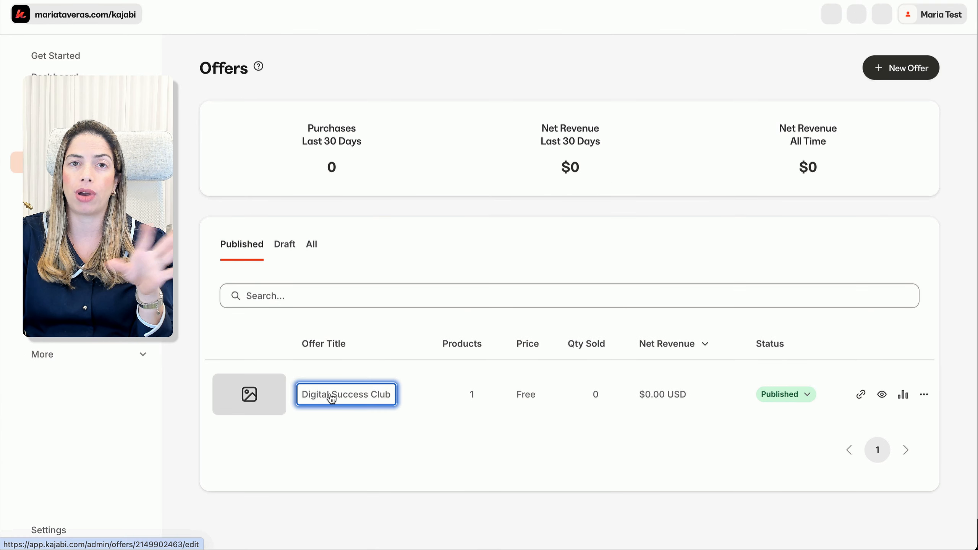
# Examine the actions available for a new automation on the offer's purchase, then close it without saving.
pyautogui.scroll(-20, 417, 405)
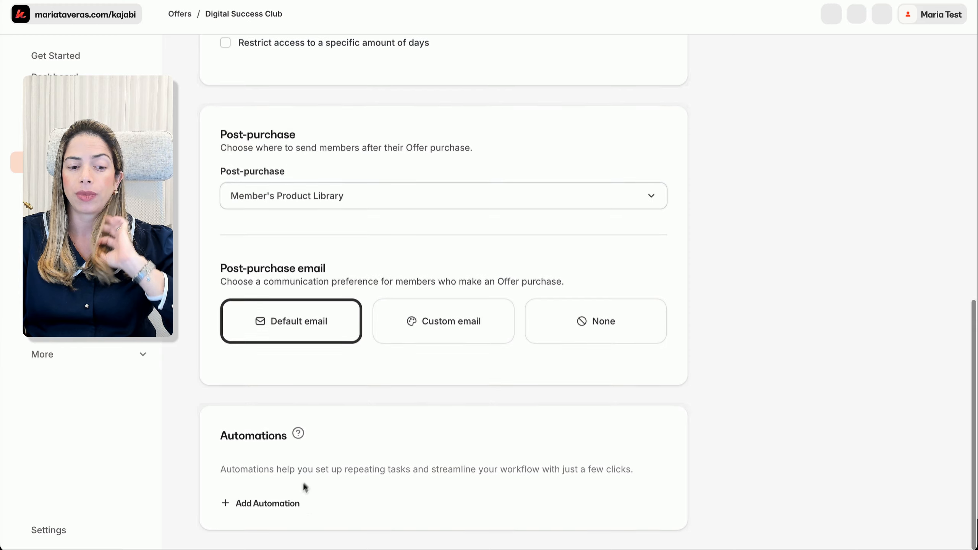
pyautogui.click(291, 505)
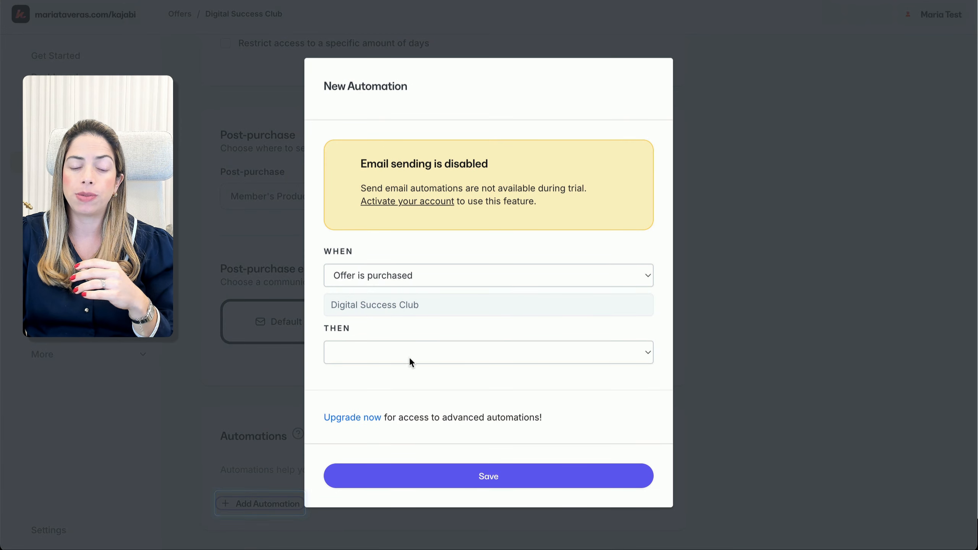
pyautogui.click(410, 354)
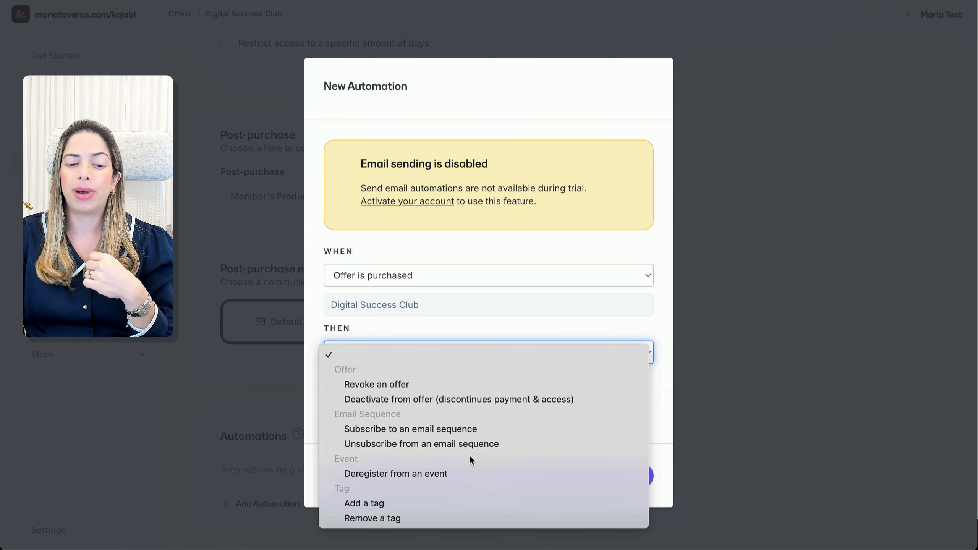
pyautogui.click(775, 158)
pyautogui.click(761, 167)
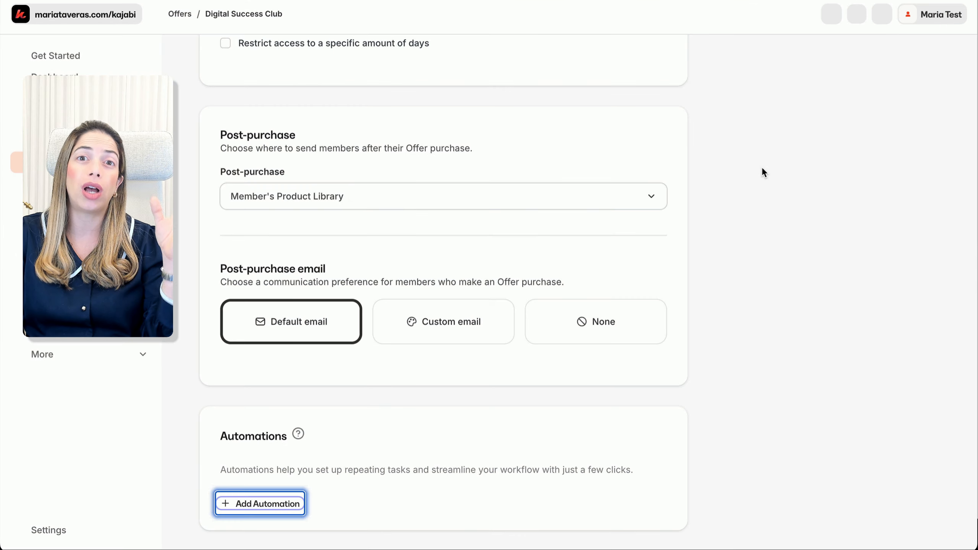